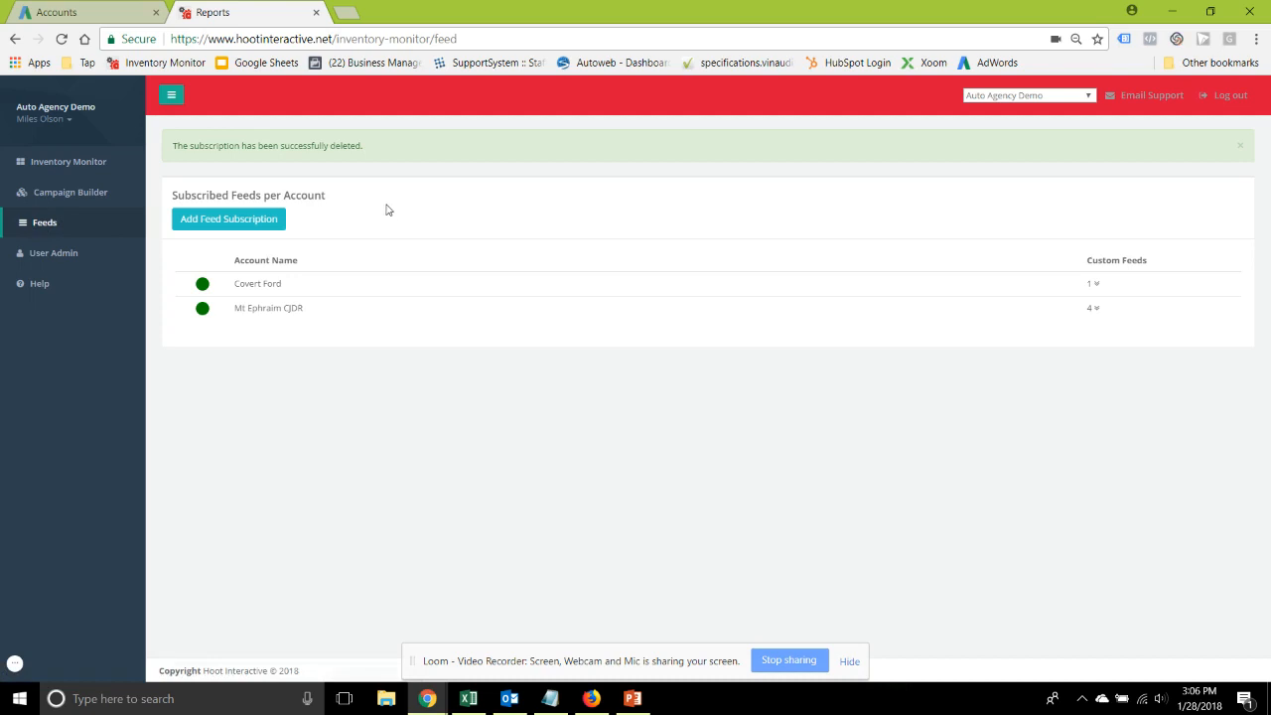
Step: Start a new feed subscription named Demo Feed 1 for advertiser Crown Nissan with the Default feed type
left_click(220, 220)
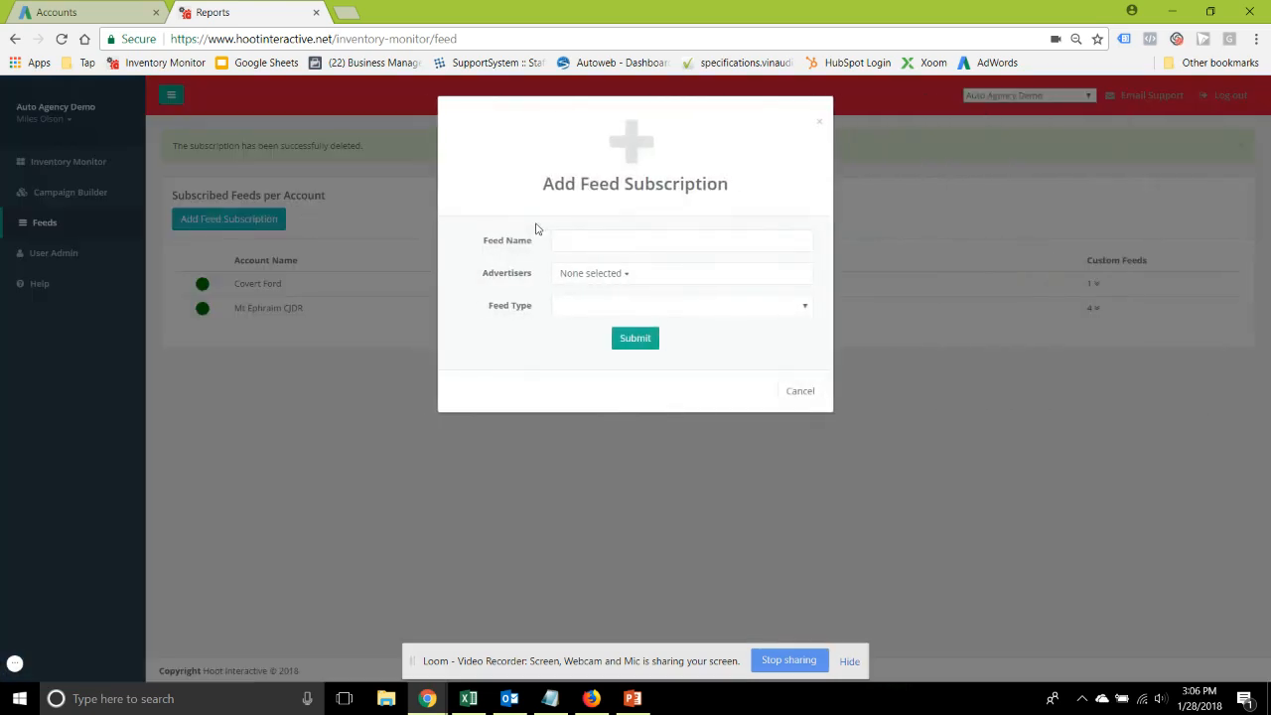
left_click(614, 242)
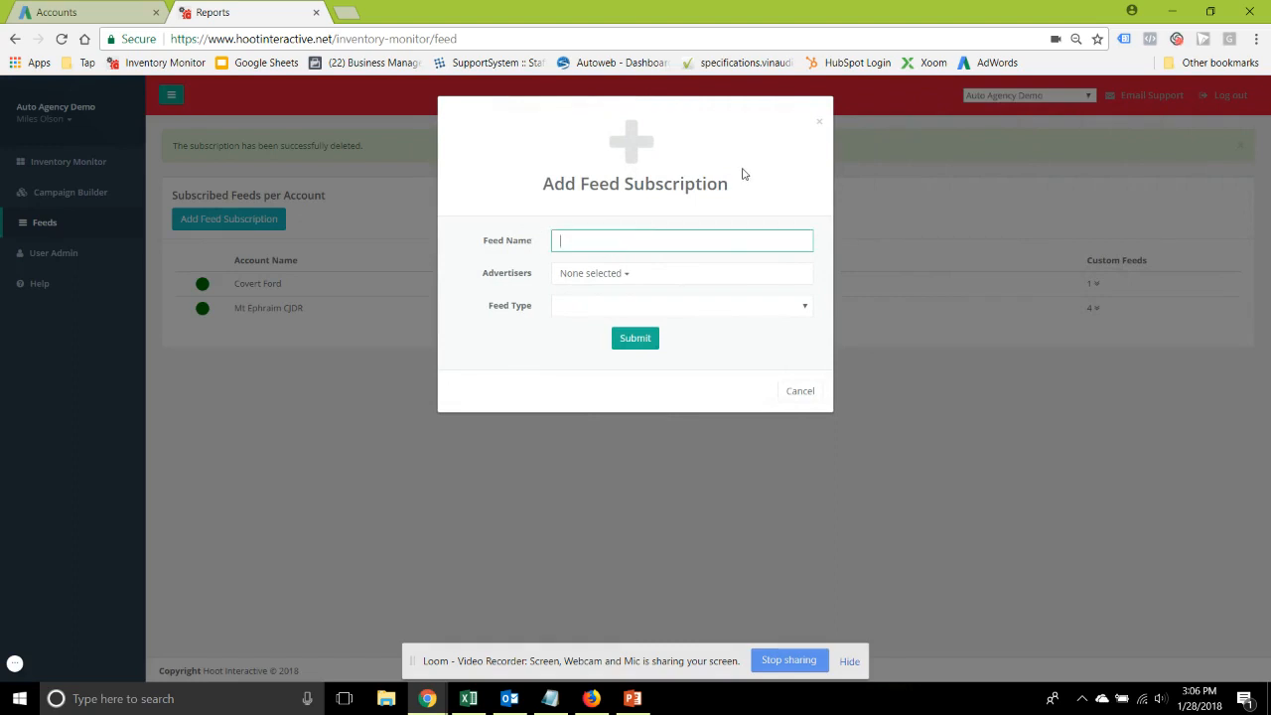
type("Demo Feed 1")
left_click(620, 275)
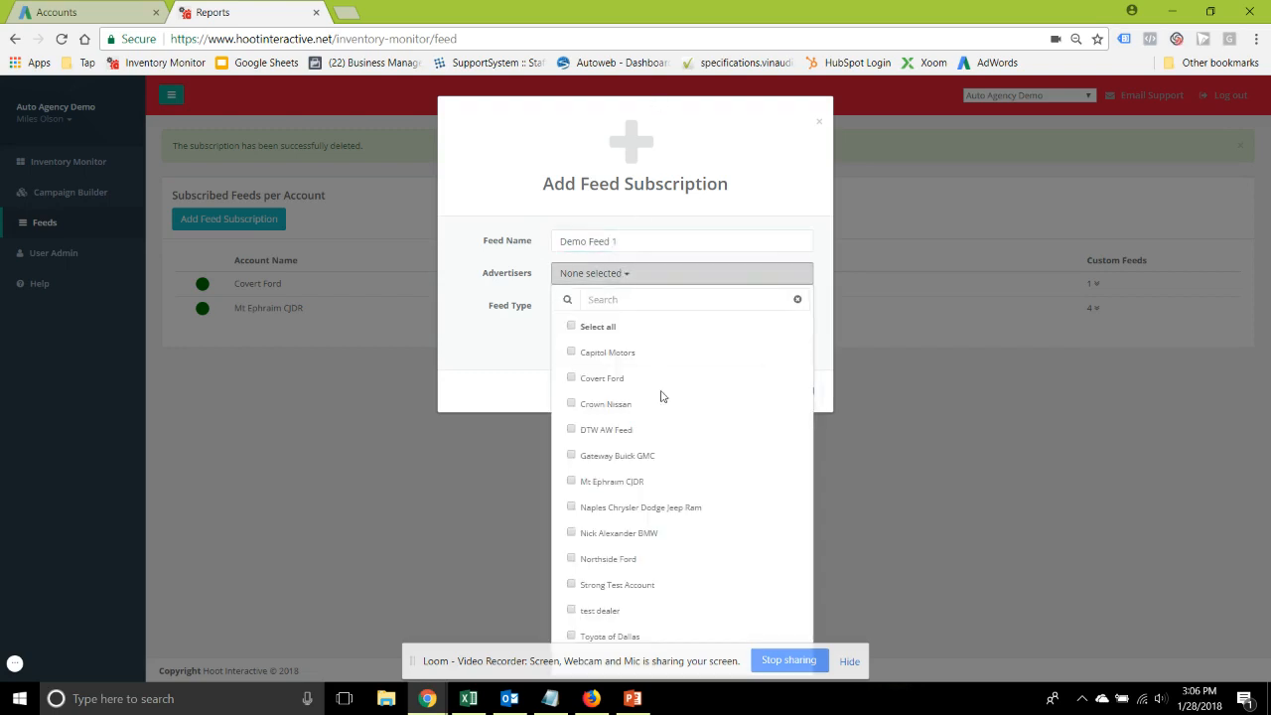
left_click(598, 407)
left_click(499, 343)
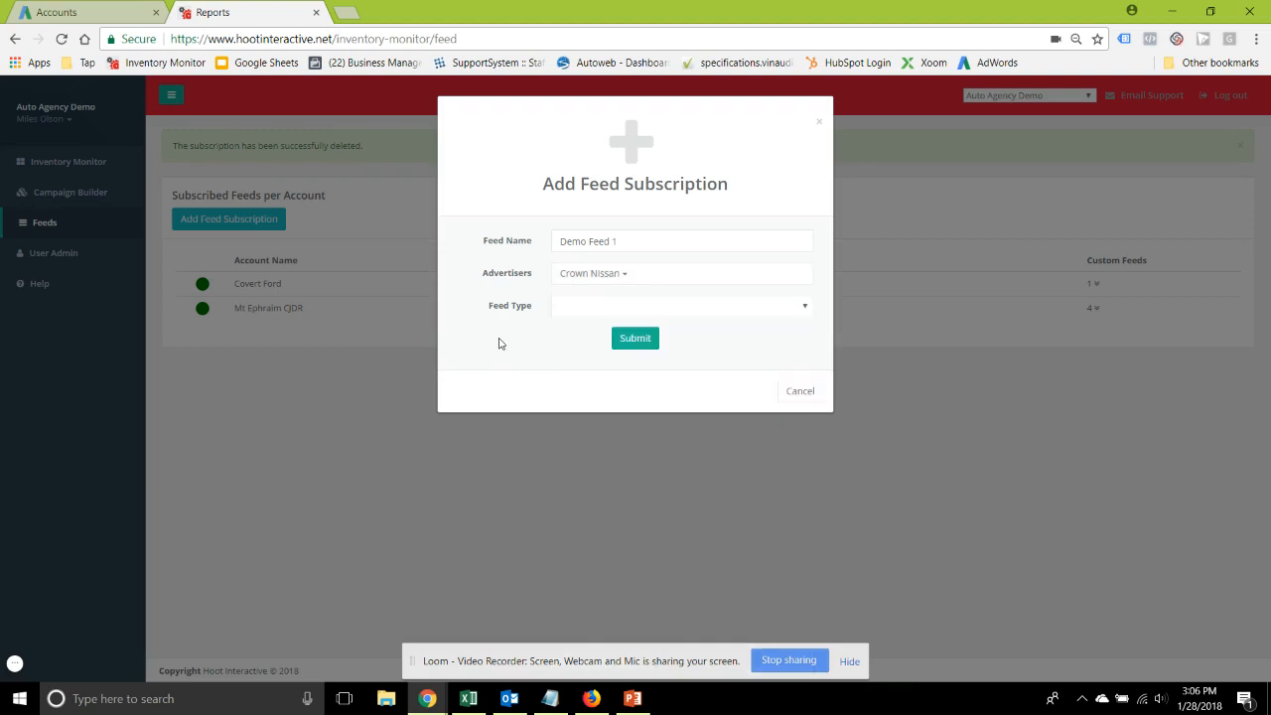
left_click(578, 311)
left_click(616, 341)
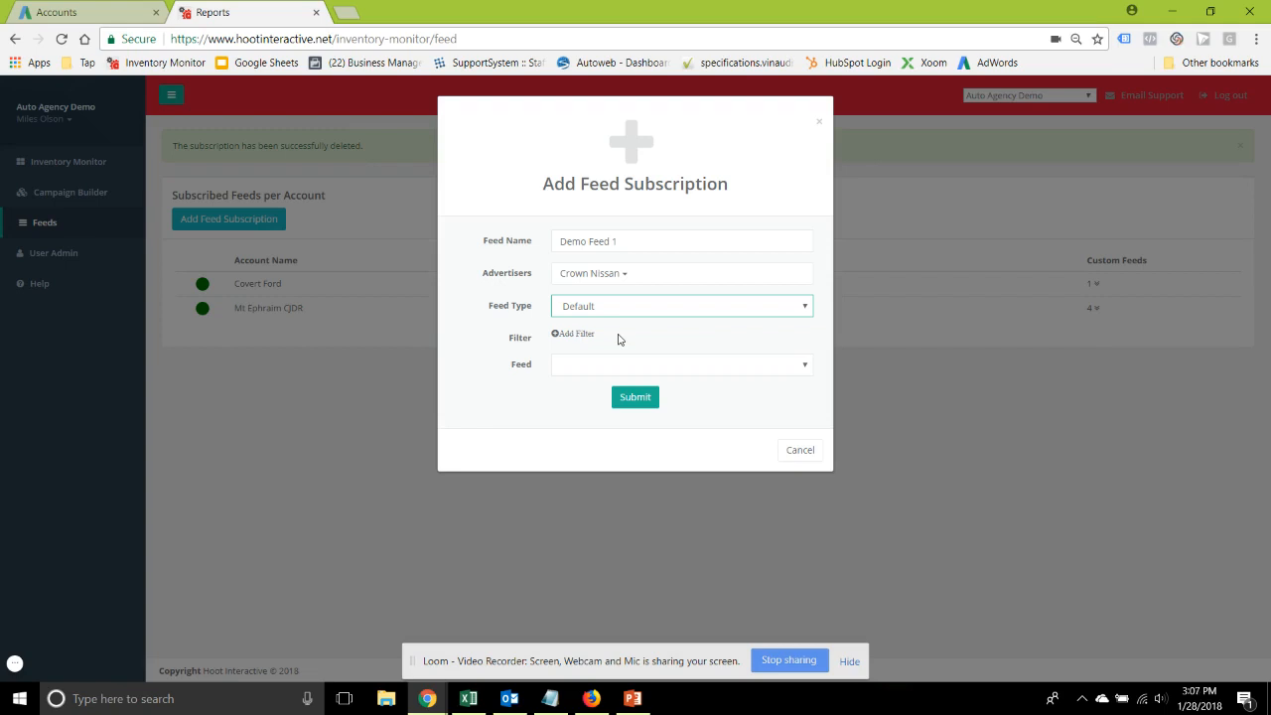
Step: Add a filter for New vehicles with make Nissan and model Frontier
left_click(573, 335)
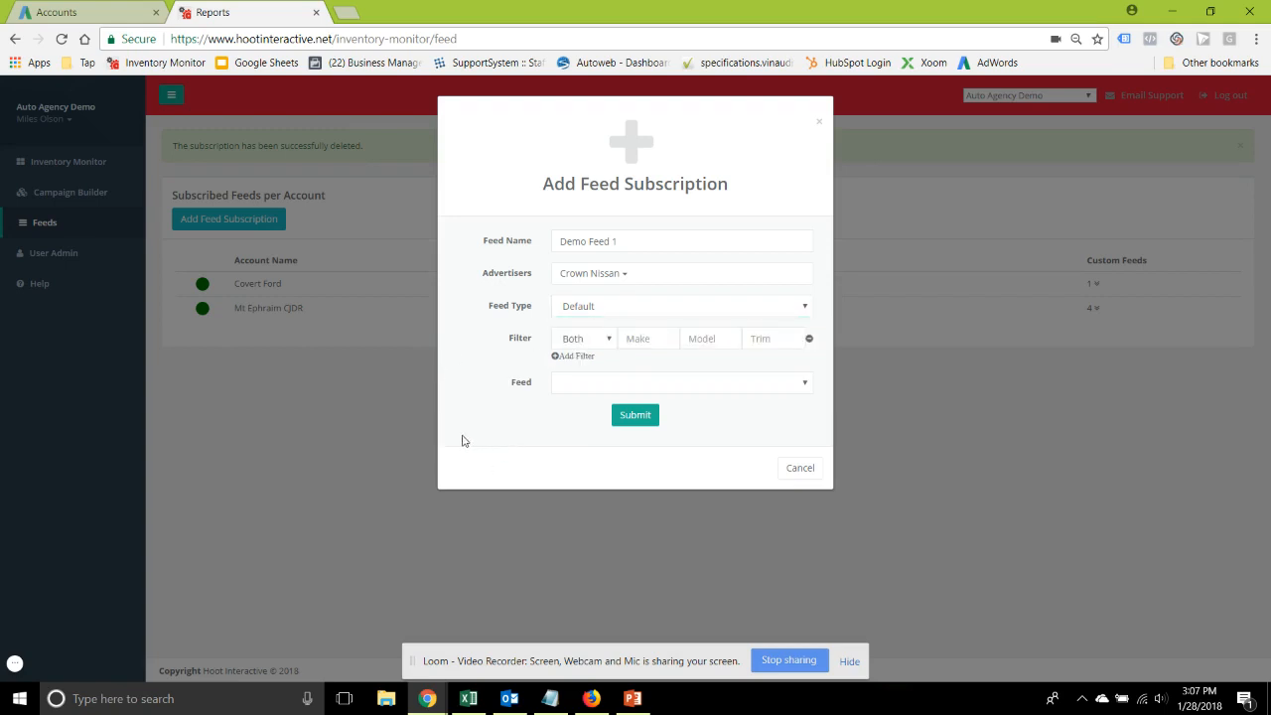
left_click(603, 344)
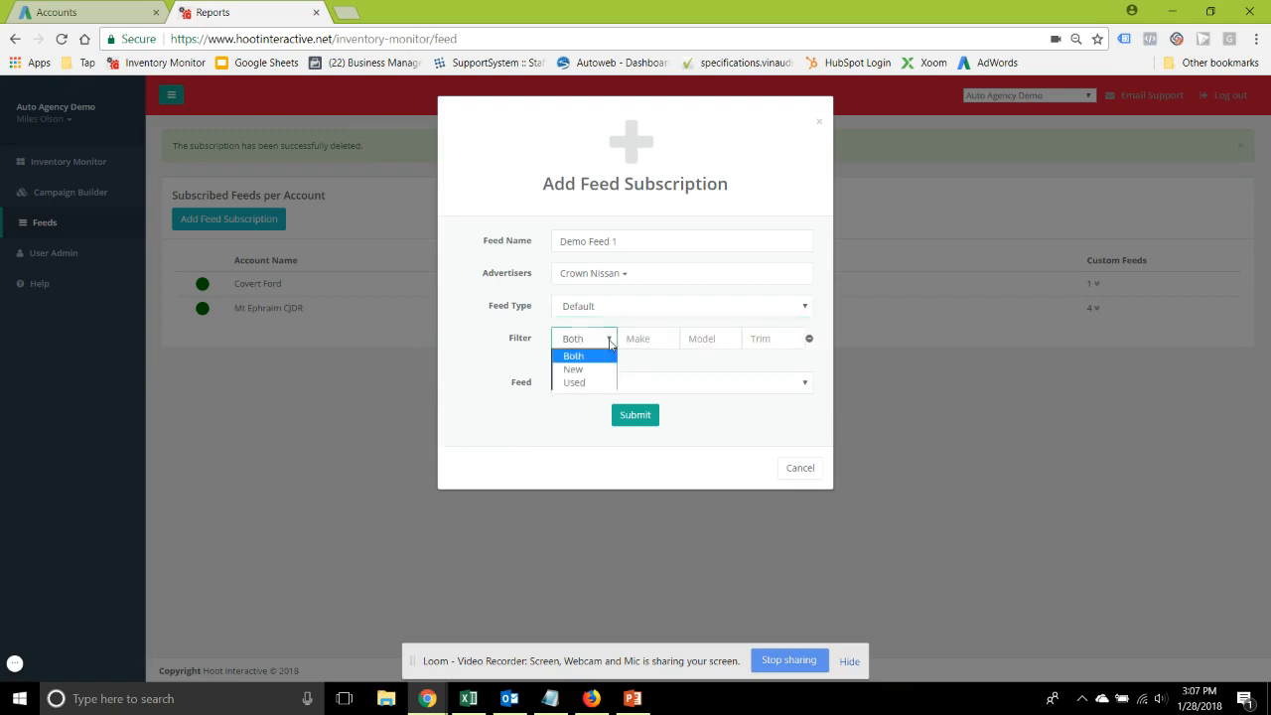
left_click(589, 369)
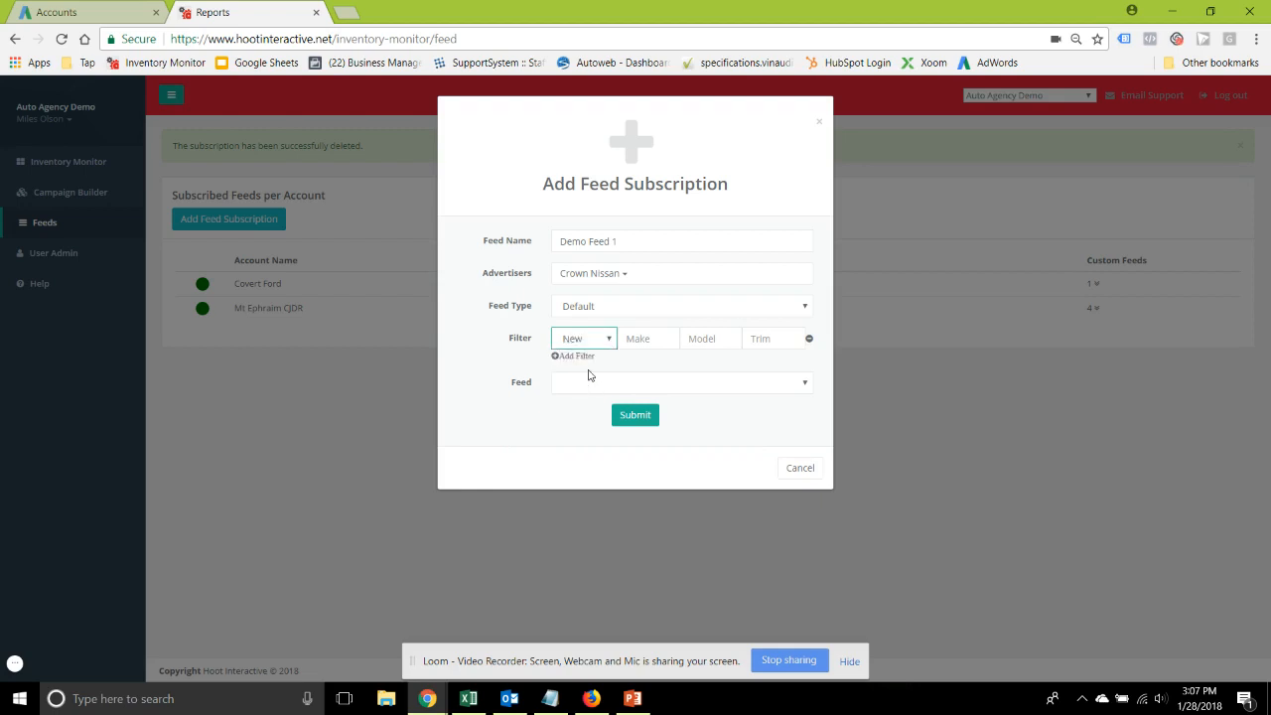
left_click(632, 339)
type("Nissan")
key("Tab")
type("Frintie")
key("BackSpace")
key("BackSpace")
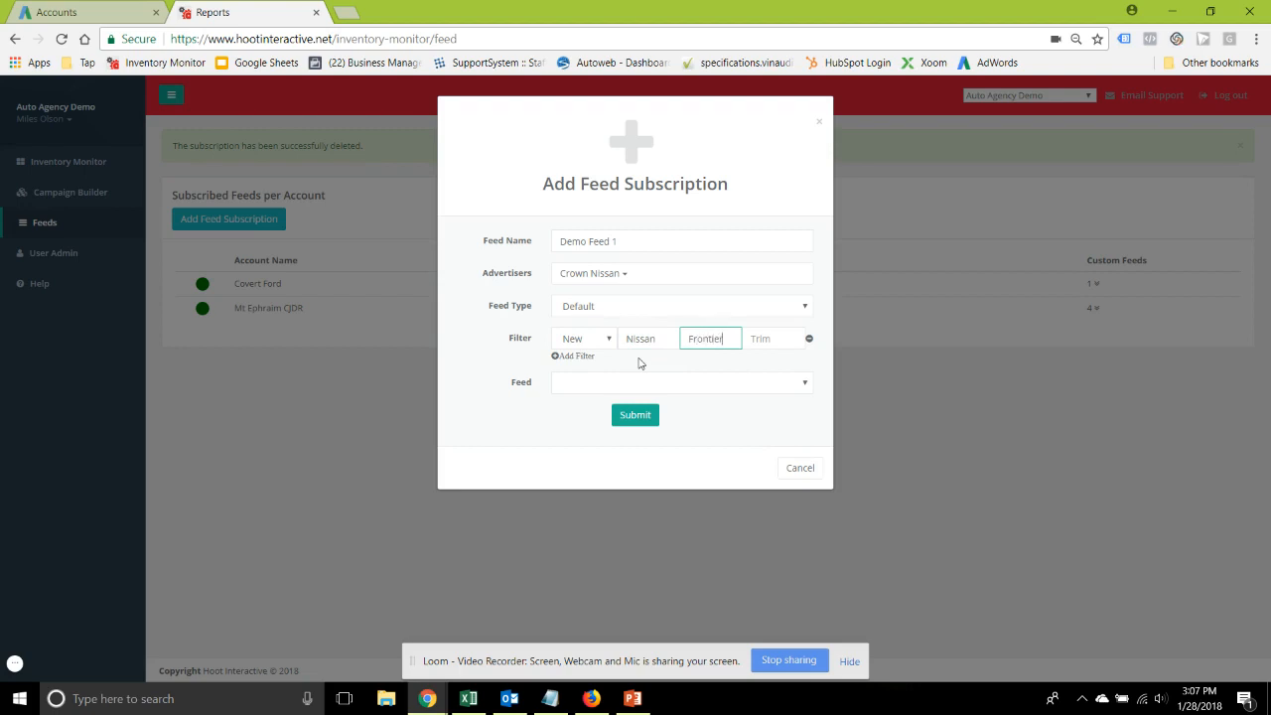
left_click(483, 340)
left_click(574, 342)
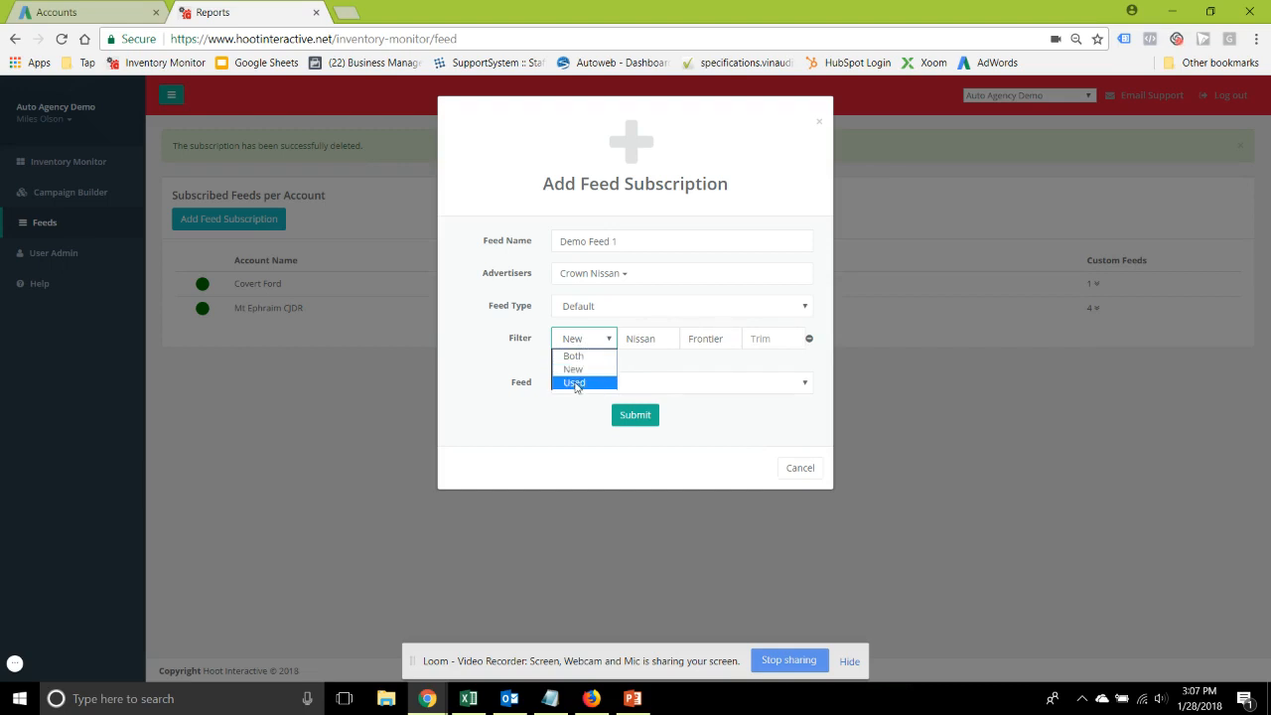
left_click(583, 369)
left_click(756, 340)
type("Es")
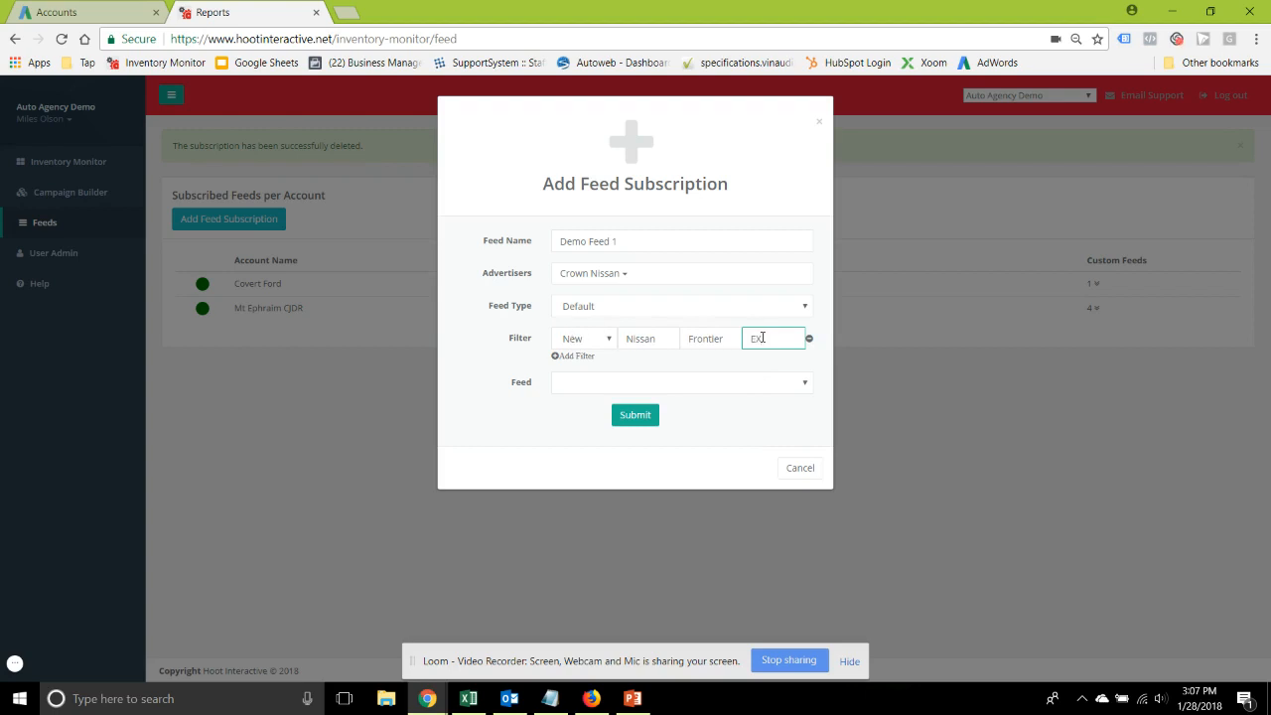
key("BackSpace")
Step: Choose Facebook as the feed format and submit the Demo Feed 1 subscription
left_click(631, 384)
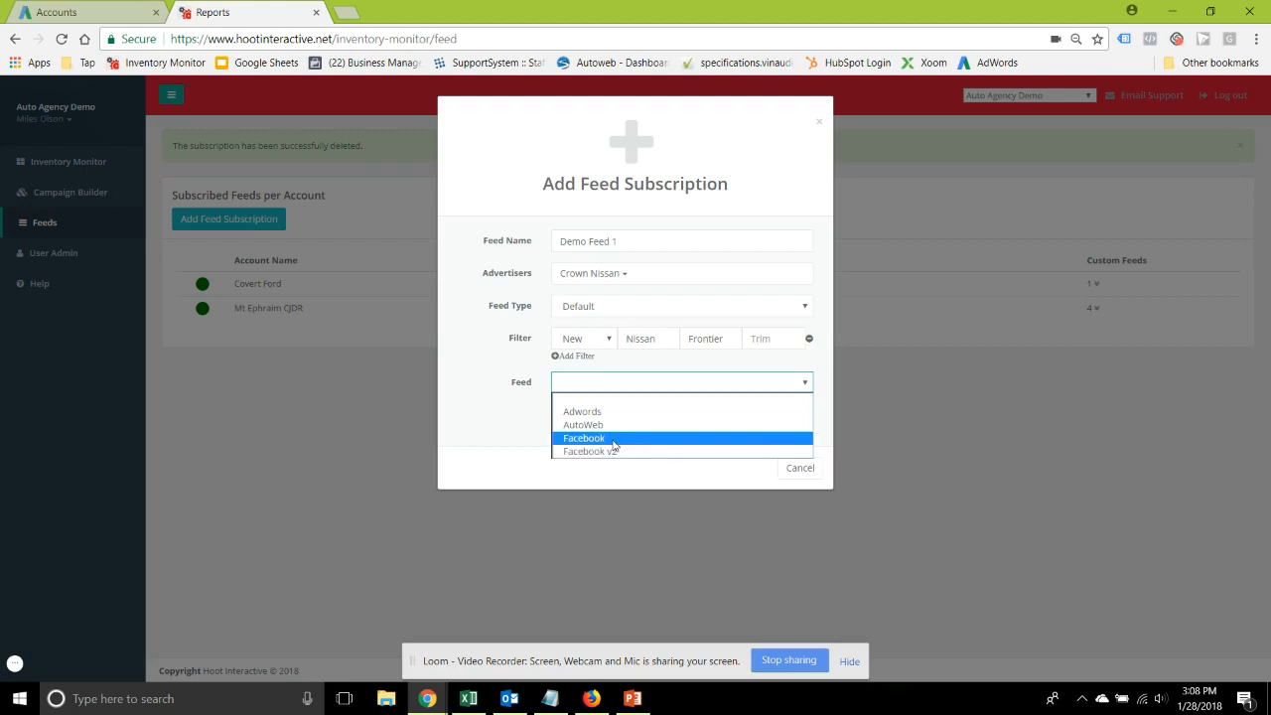
left_click(613, 438)
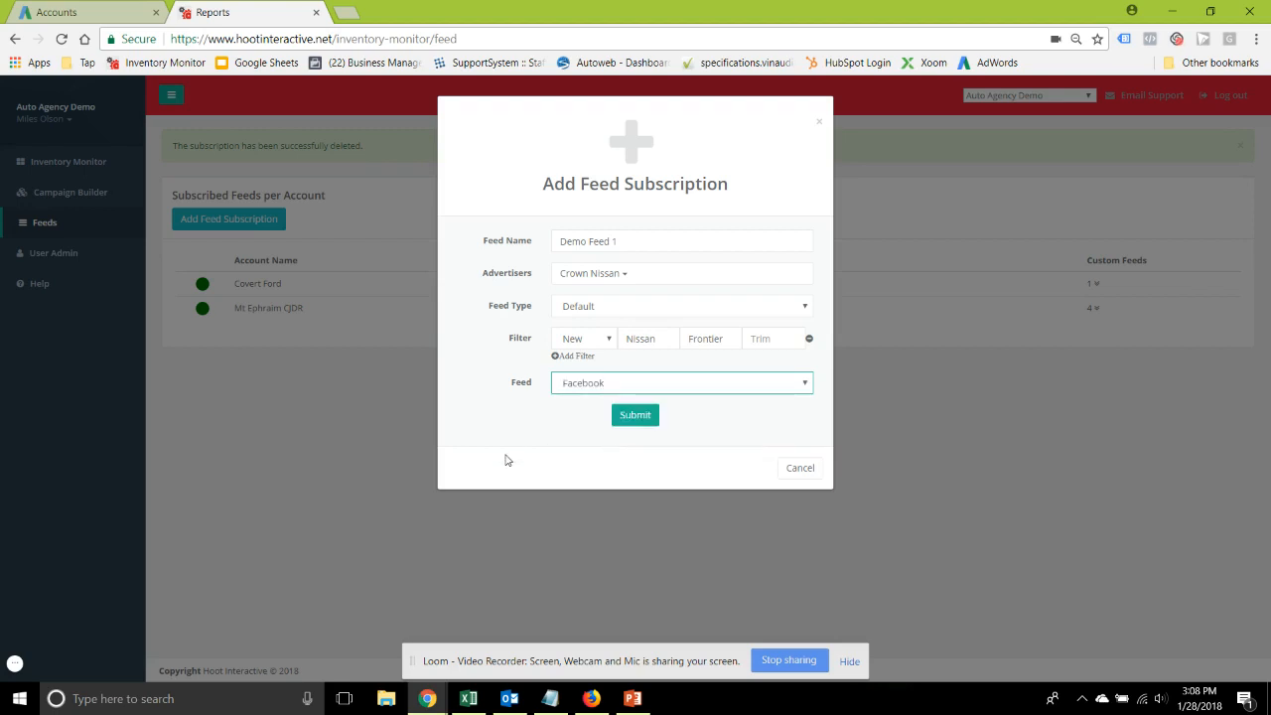
left_click(634, 416)
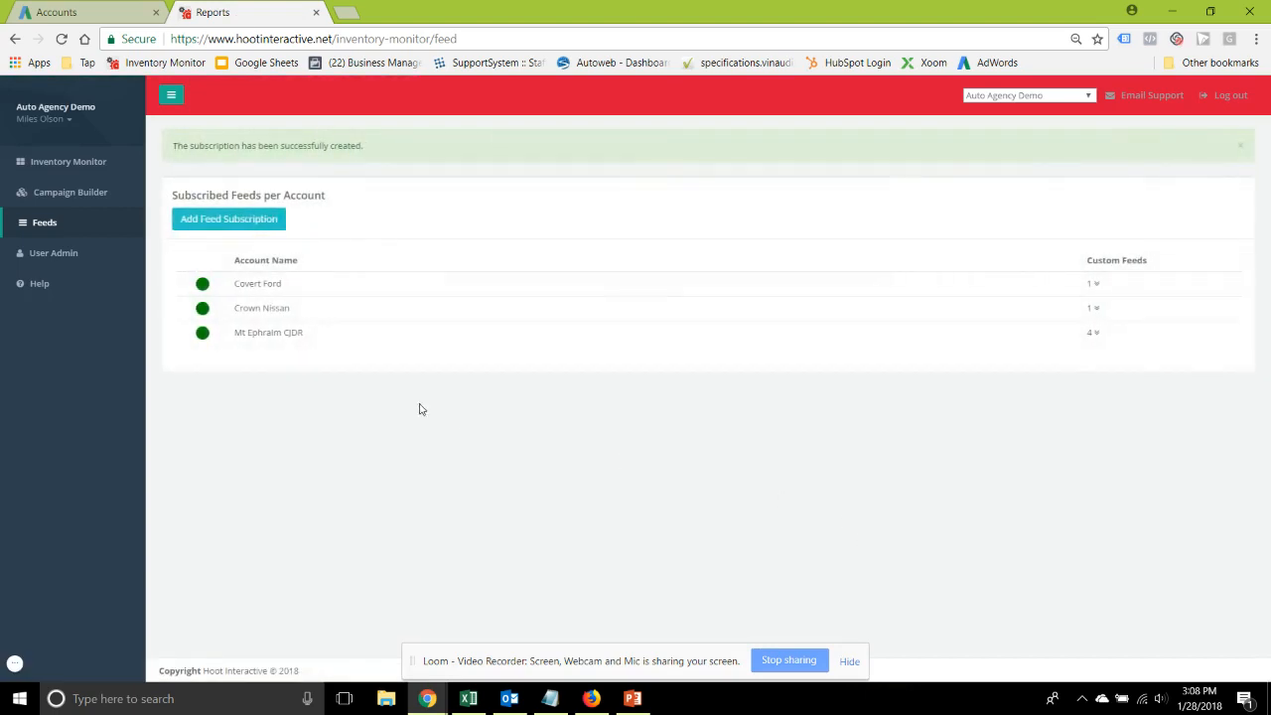
Step: Expand Demo Feed 1 under Crown Nissan and open the feed file from its URL in Excel
left_click(270, 310)
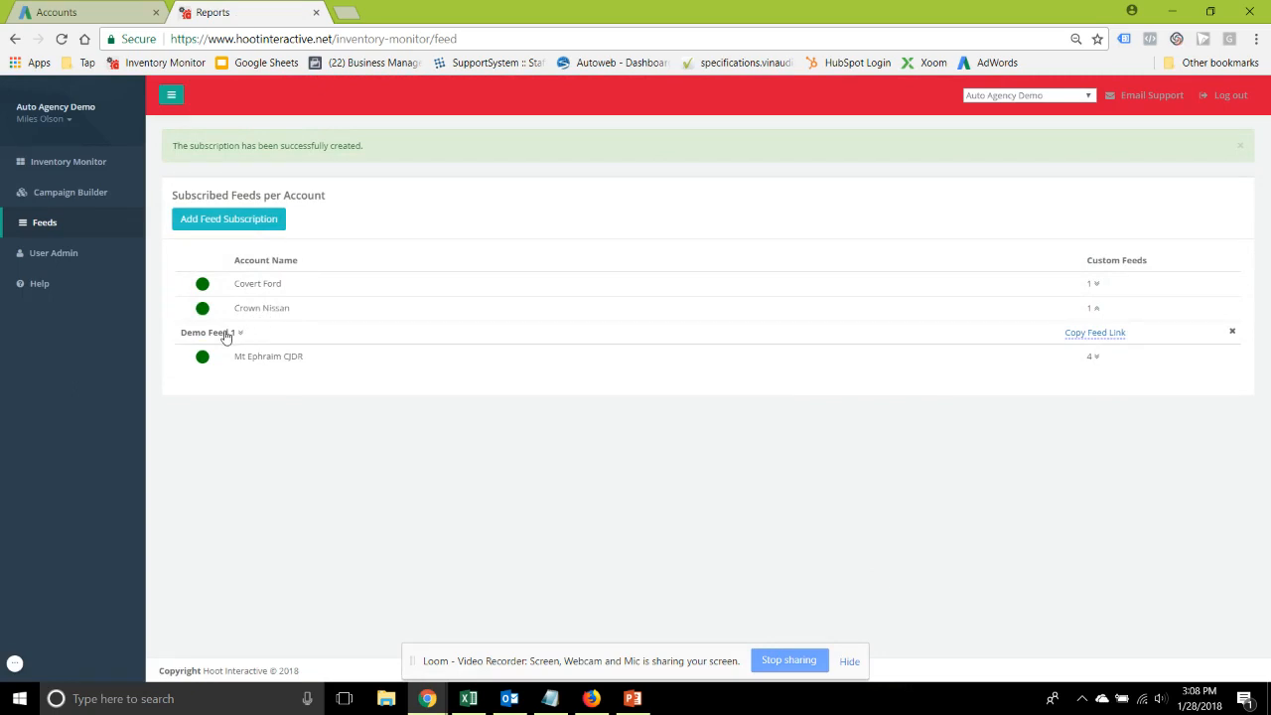
left_click(227, 334)
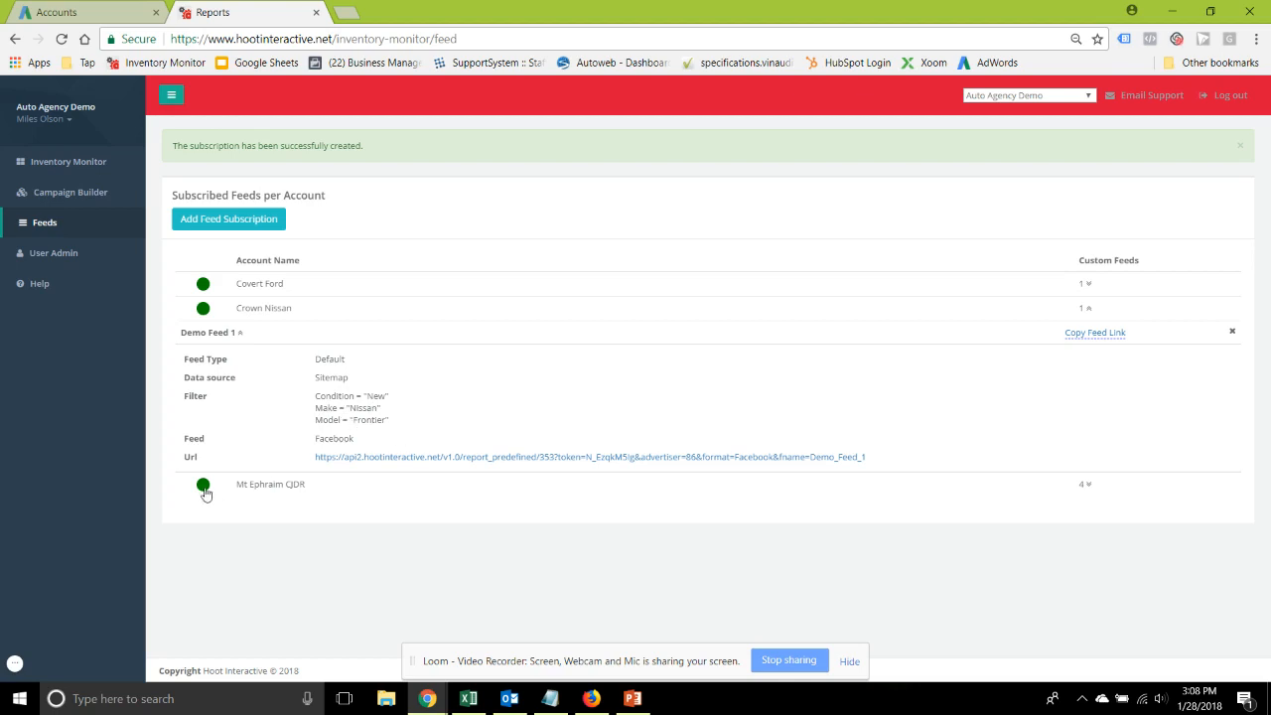
left_click(566, 459)
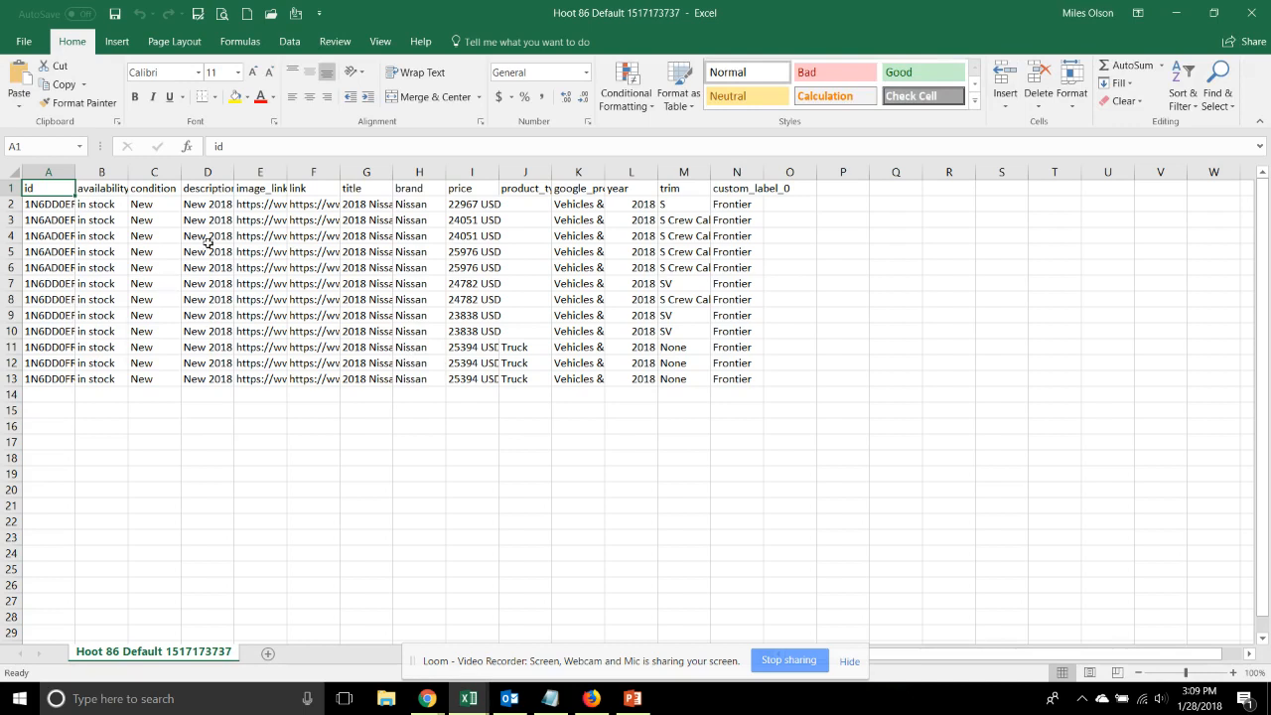
Step: Fit the title column to its contents and check the vehicle titles in the feed file
double_click(393, 172)
left_click_drag(405, 219, 403, 363)
left_click(400, 315)
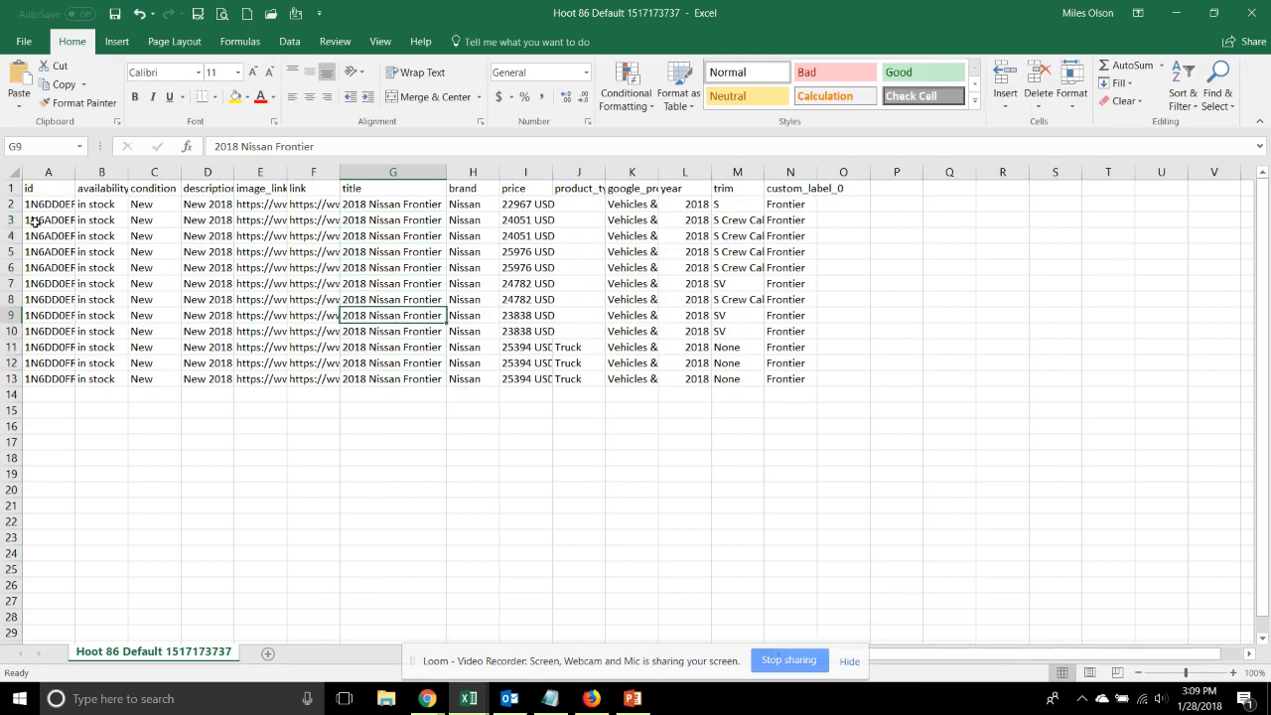
Step: Close the feed workbook, return to the browser and collapse the Demo Feed 1 details
left_click(1251, 13)
left_click(635, 372)
key("alt+Tab")
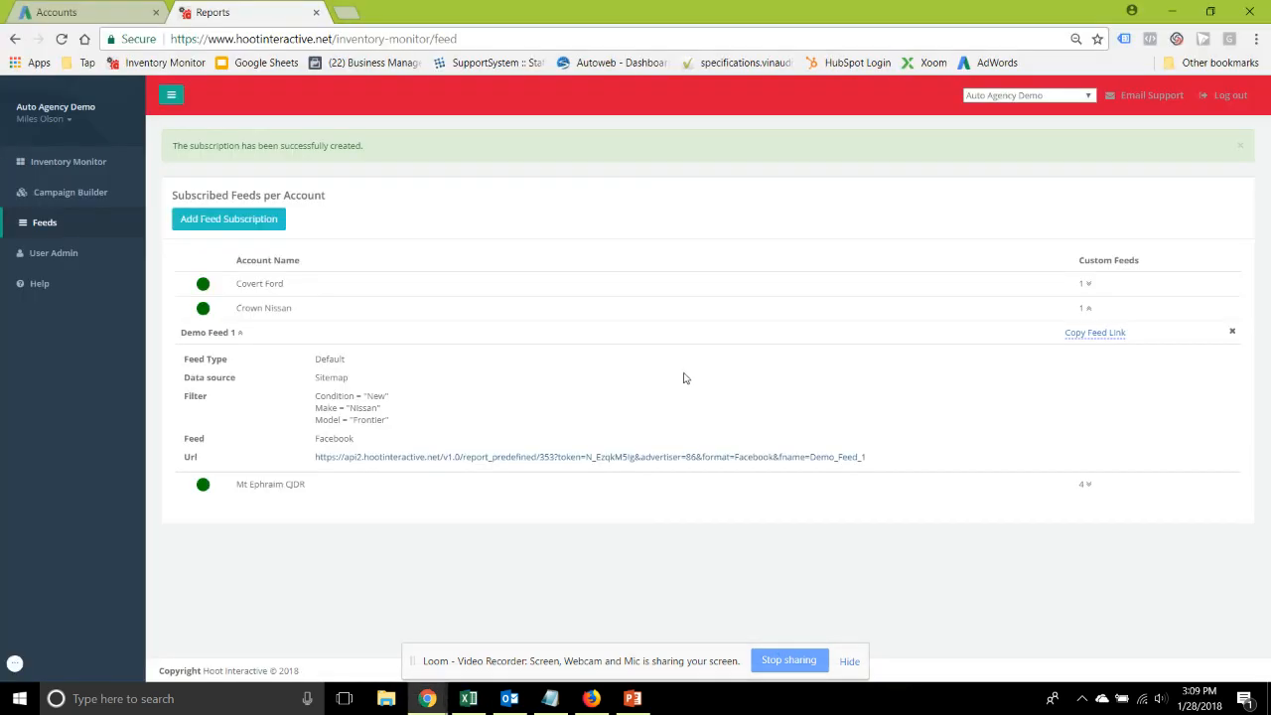
left_click(235, 342)
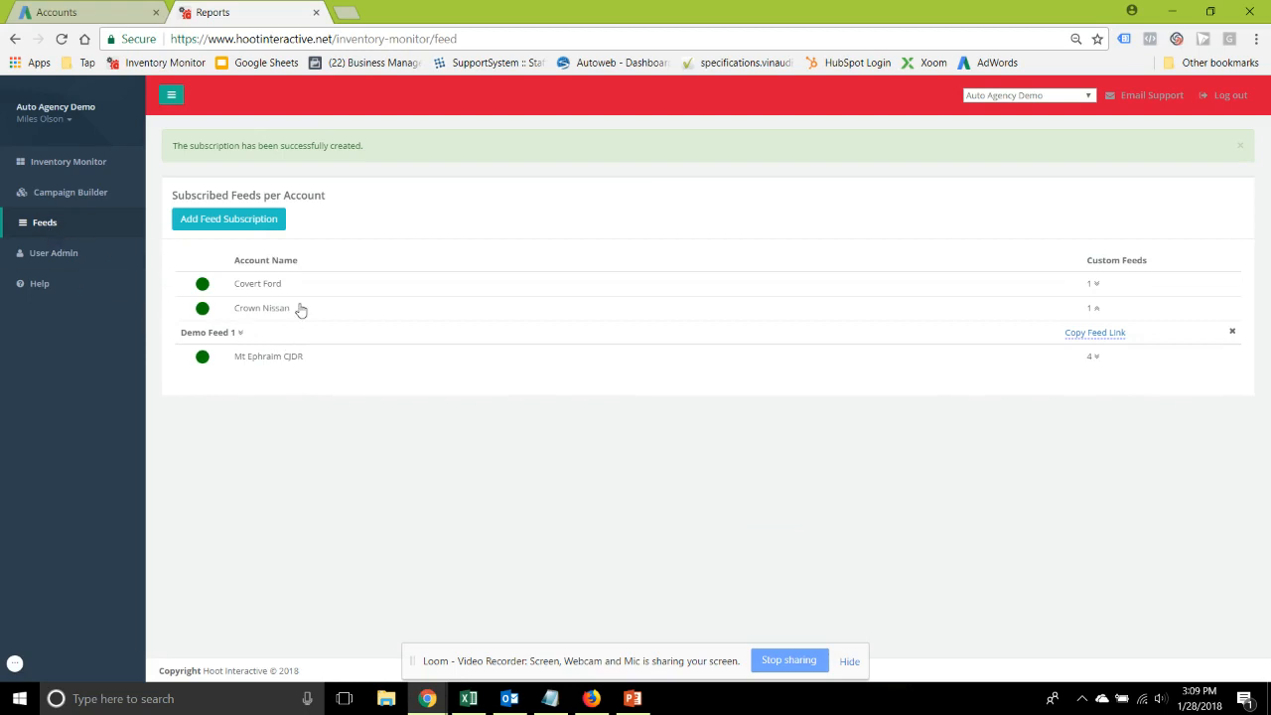
Step: Open Crown Nissan's inventory feeds in Inventory Monitor and review the details of Demo Feed 1 among the custom feeds
left_click(61, 176)
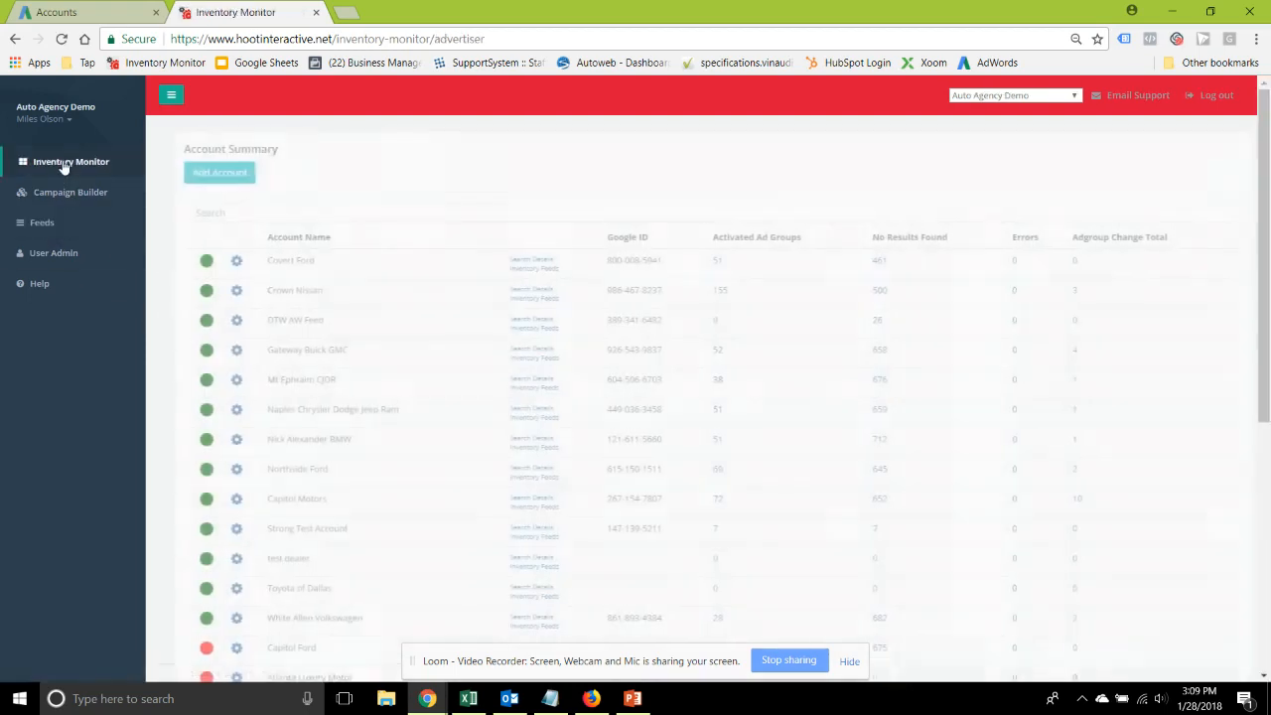
left_click(510, 299)
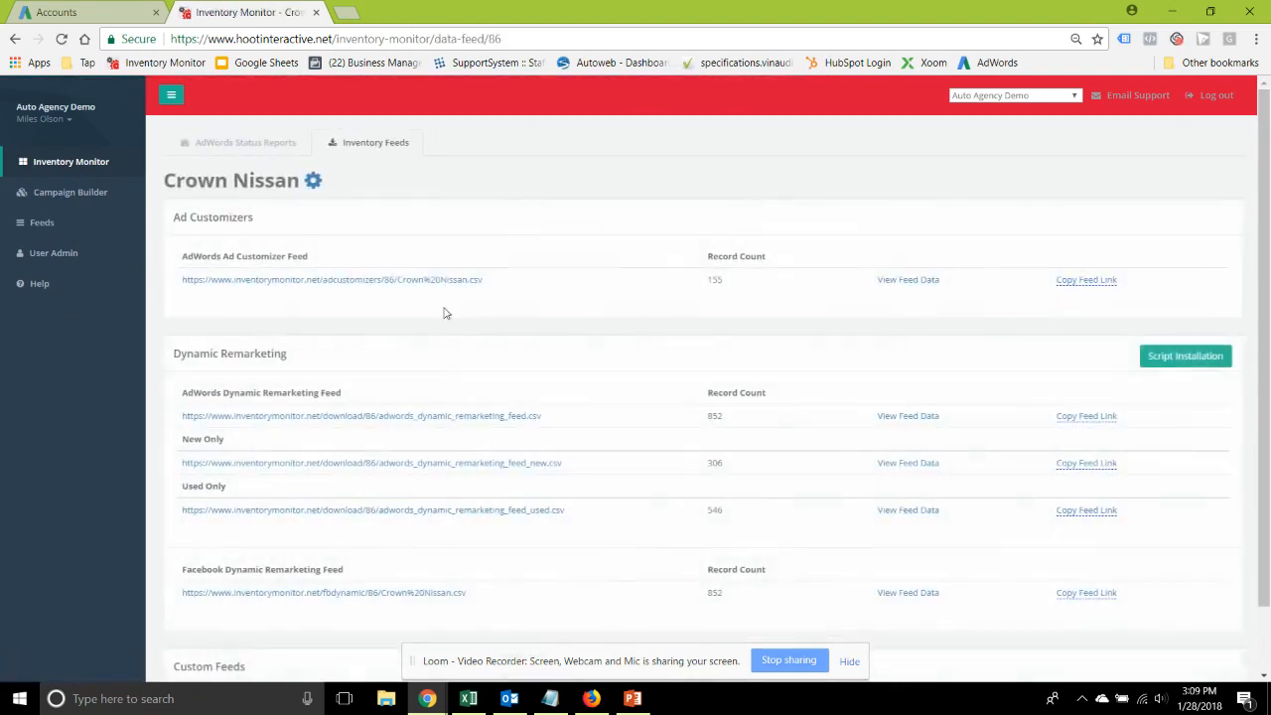
scroll(585, 362, "down", 1)
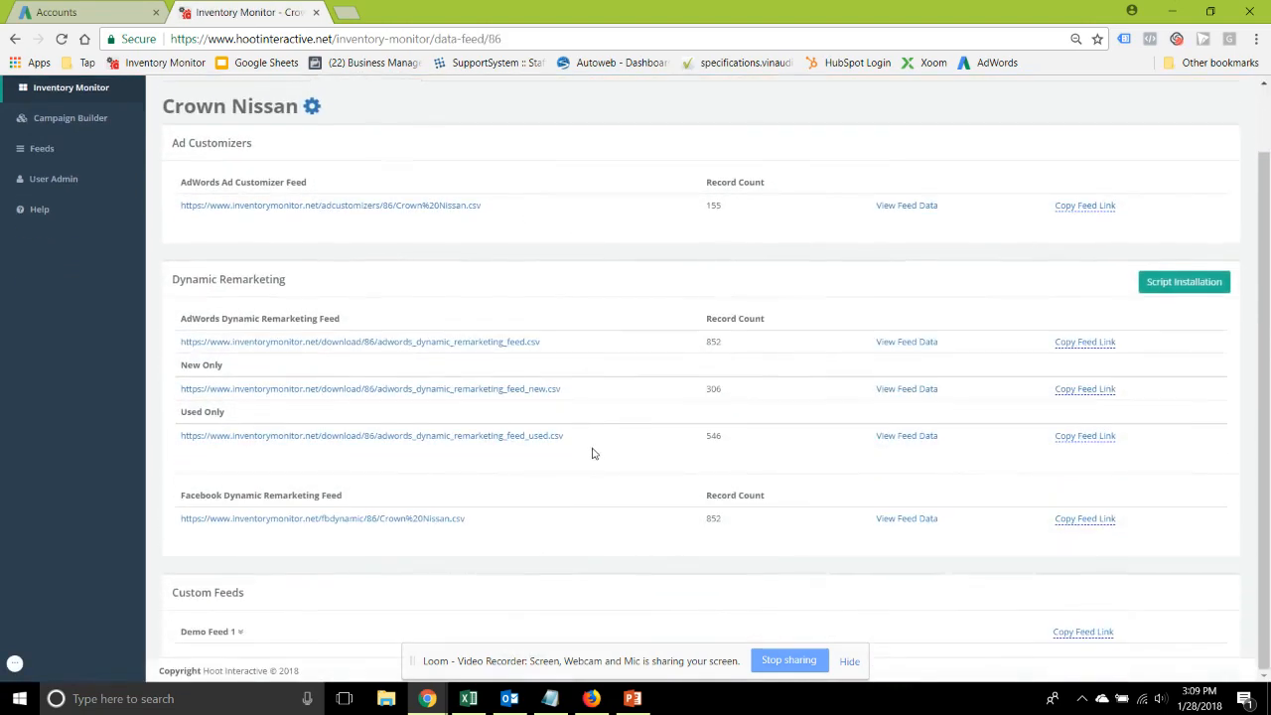
scroll(596, 457, "up", 1)
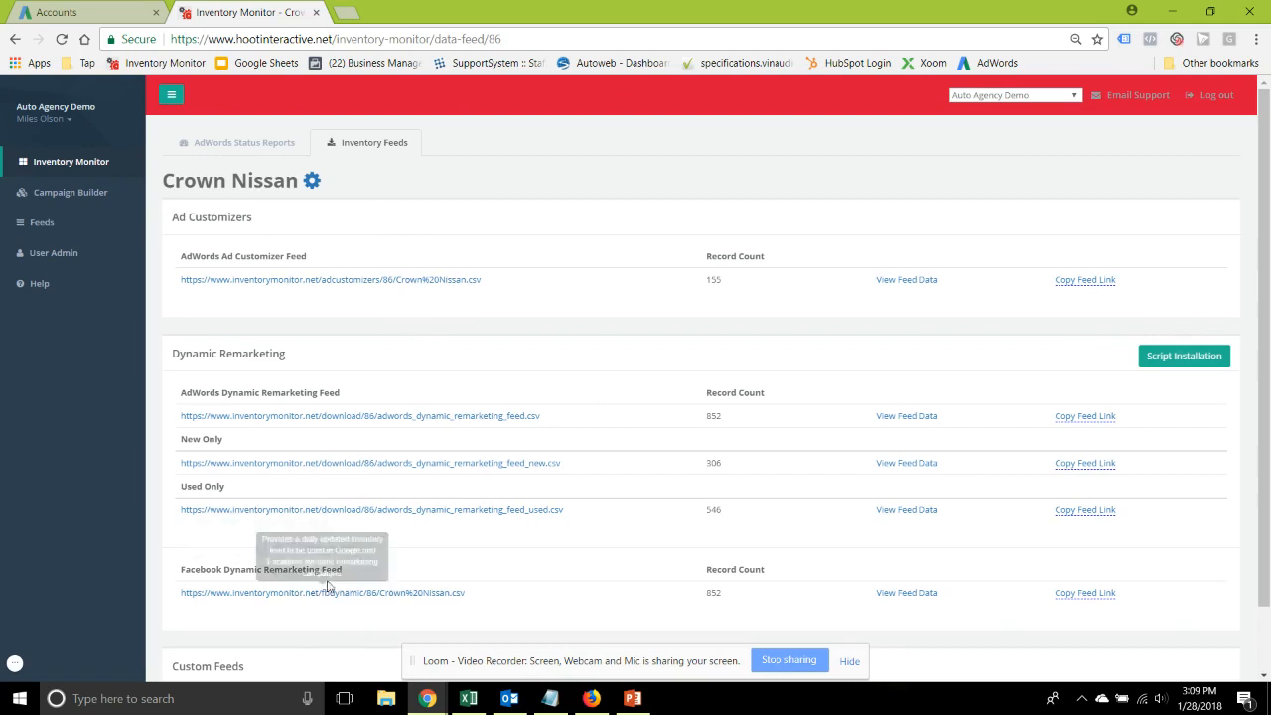
scroll(371, 298, "down", 1)
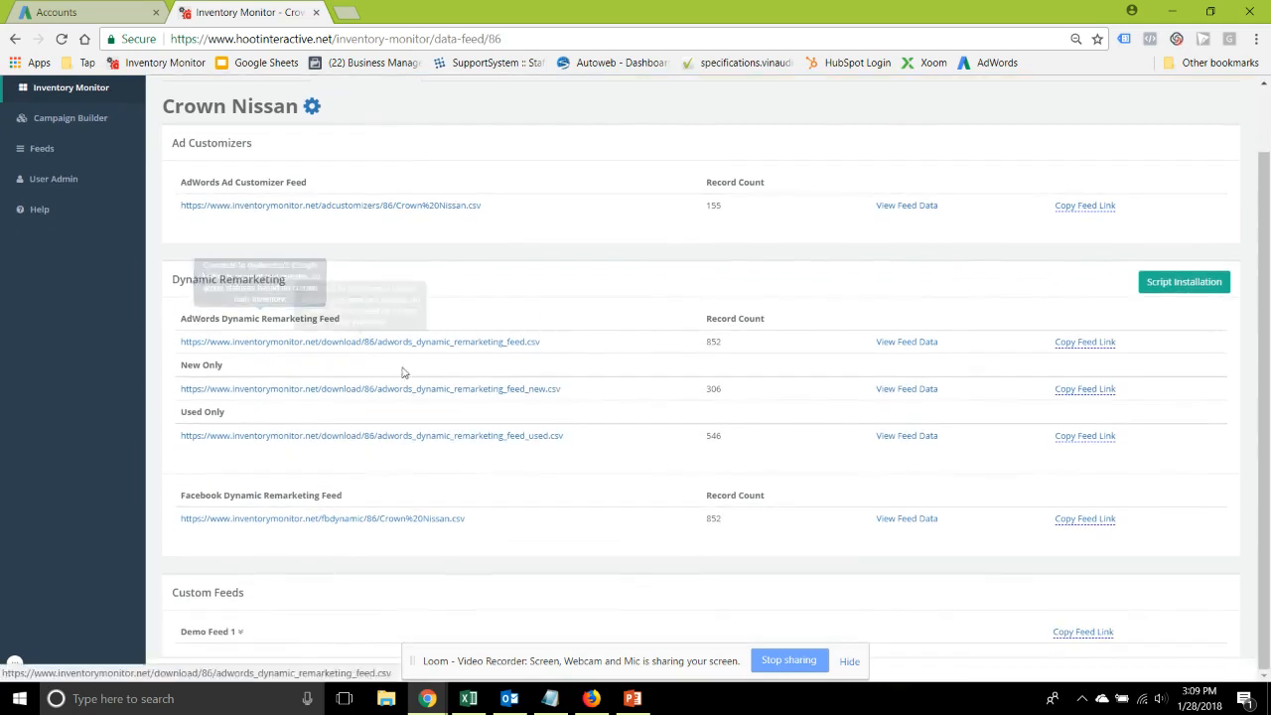
left_click(208, 632)
scroll(568, 411, "down", 2)
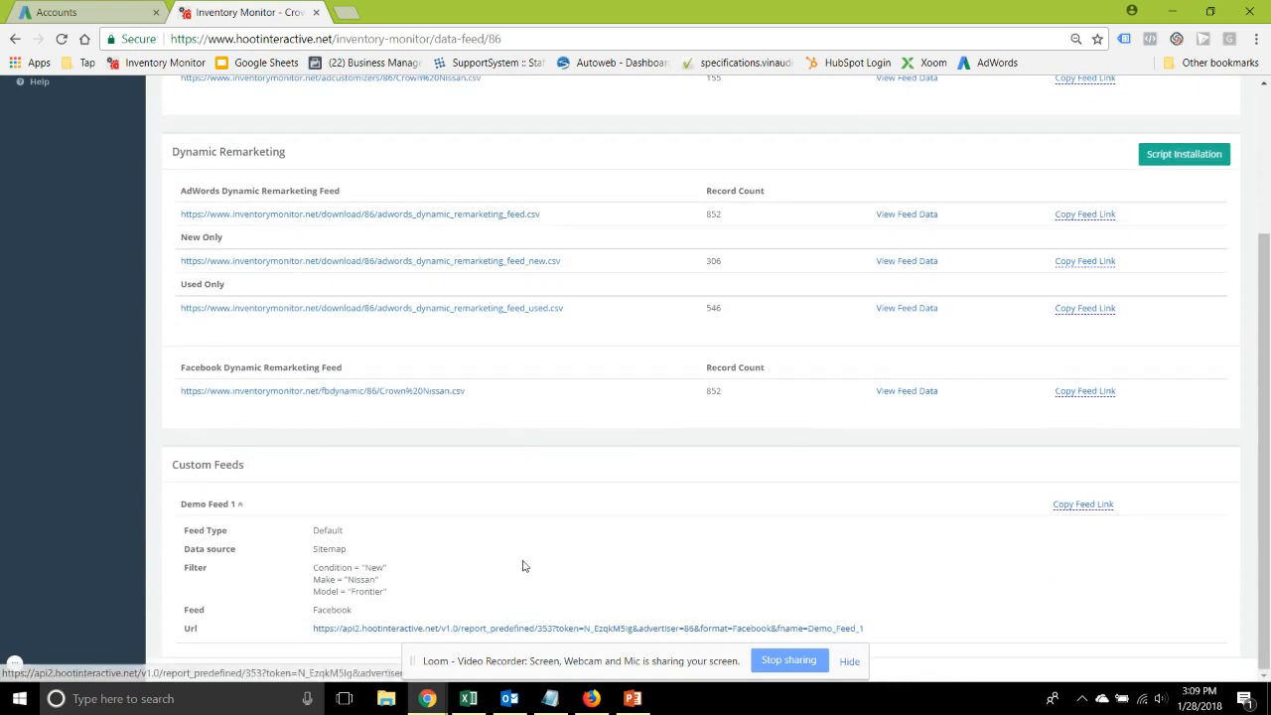
scroll(530, 570, "up", 3)
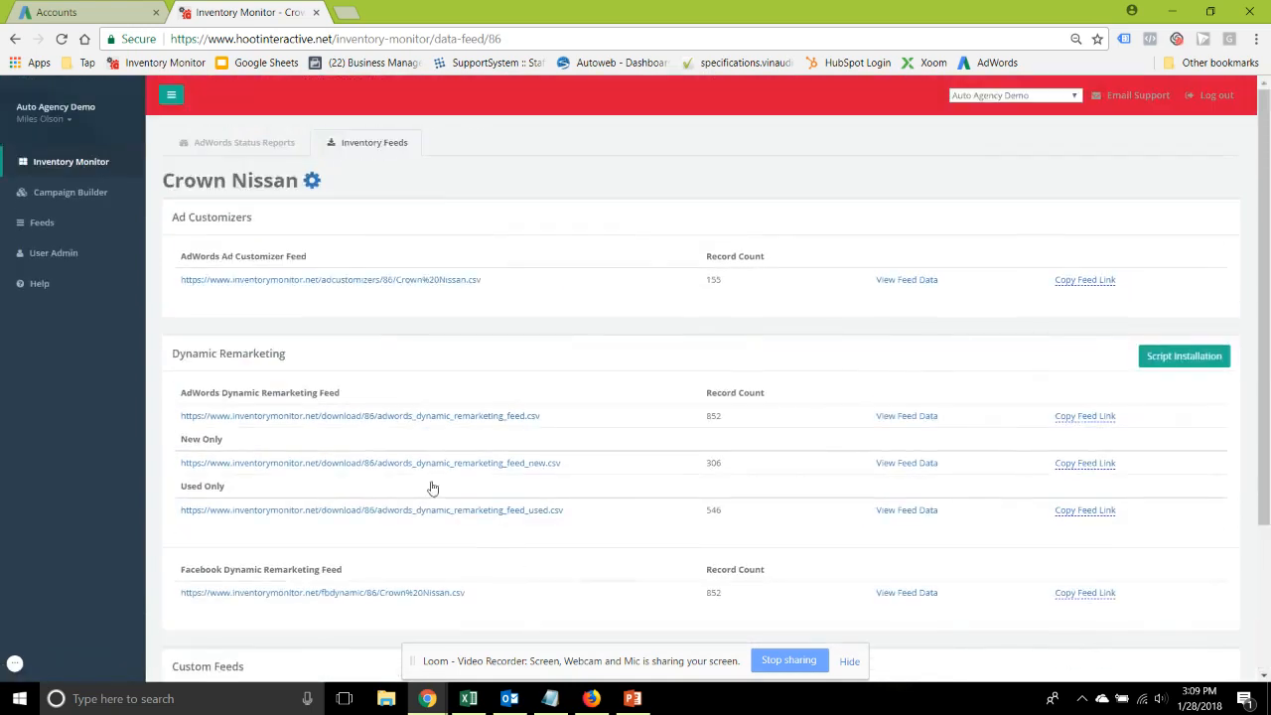
Step: Create feed subscription Demo Feed 2 for Crown Nissan, type Lowest Prices, with filters for New Nissan Frontier, Altima and Pathfinder
left_click(48, 224)
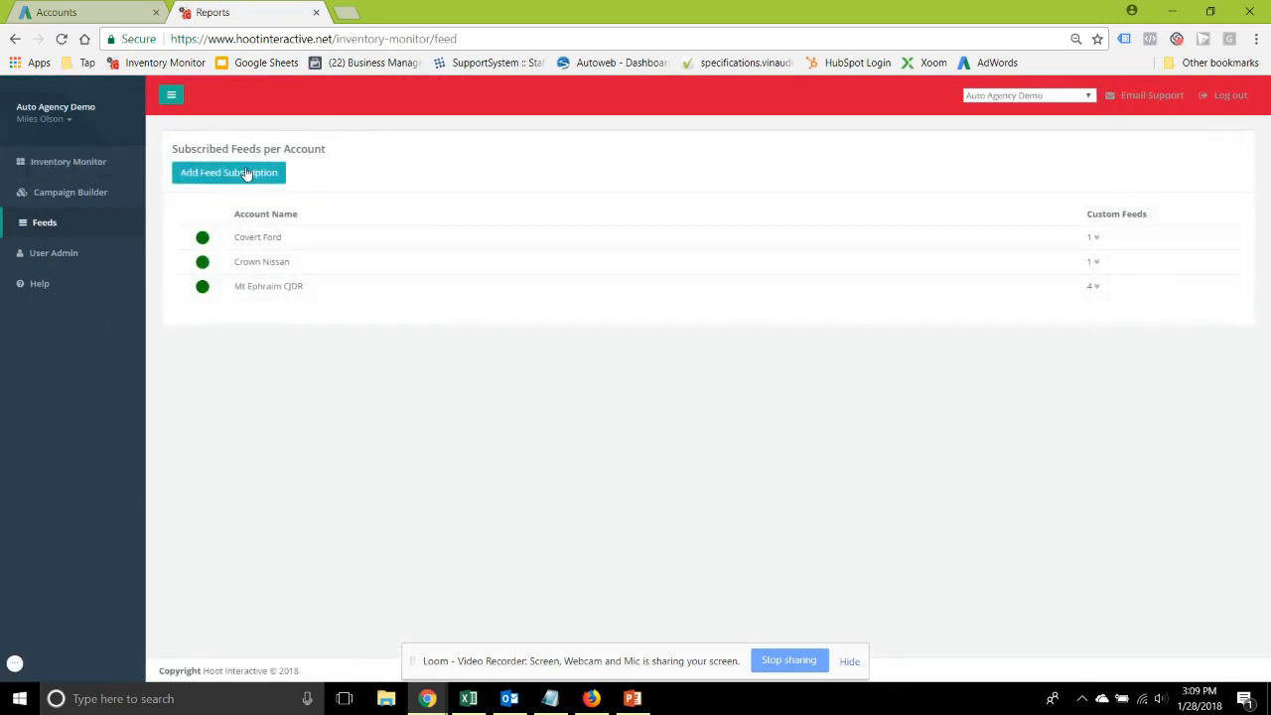
left_click(245, 172)
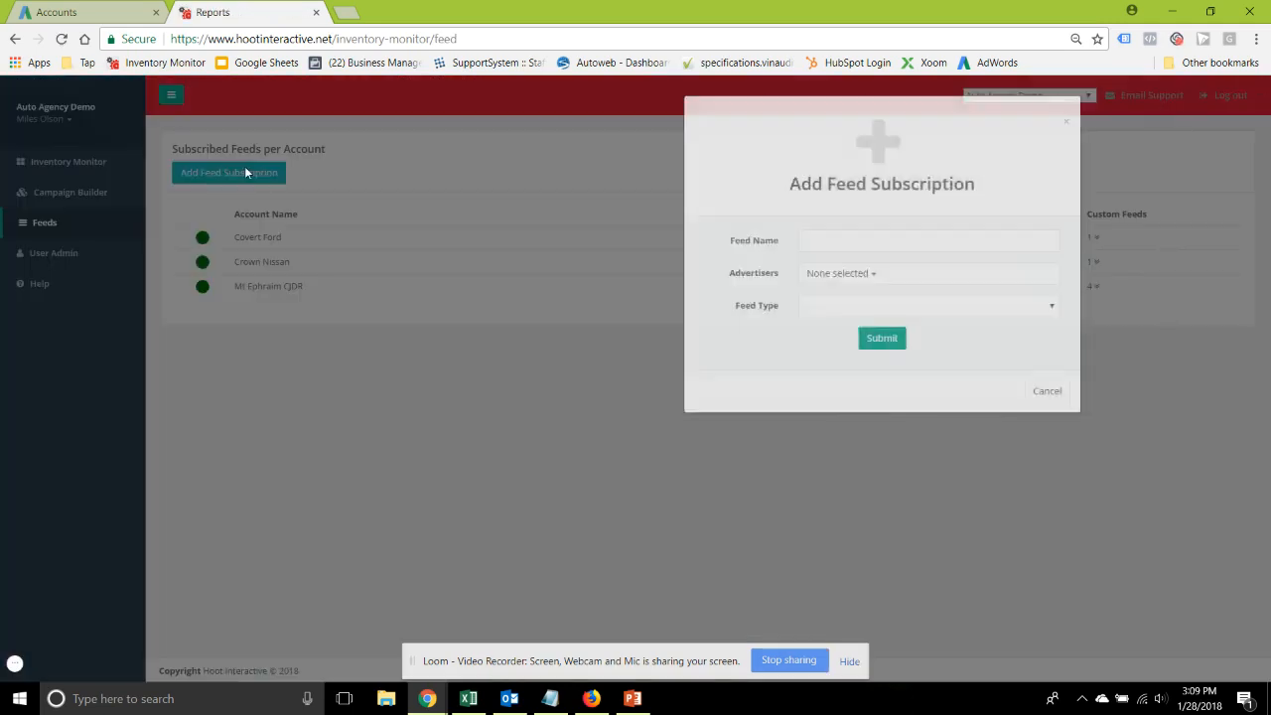
left_click(599, 243)
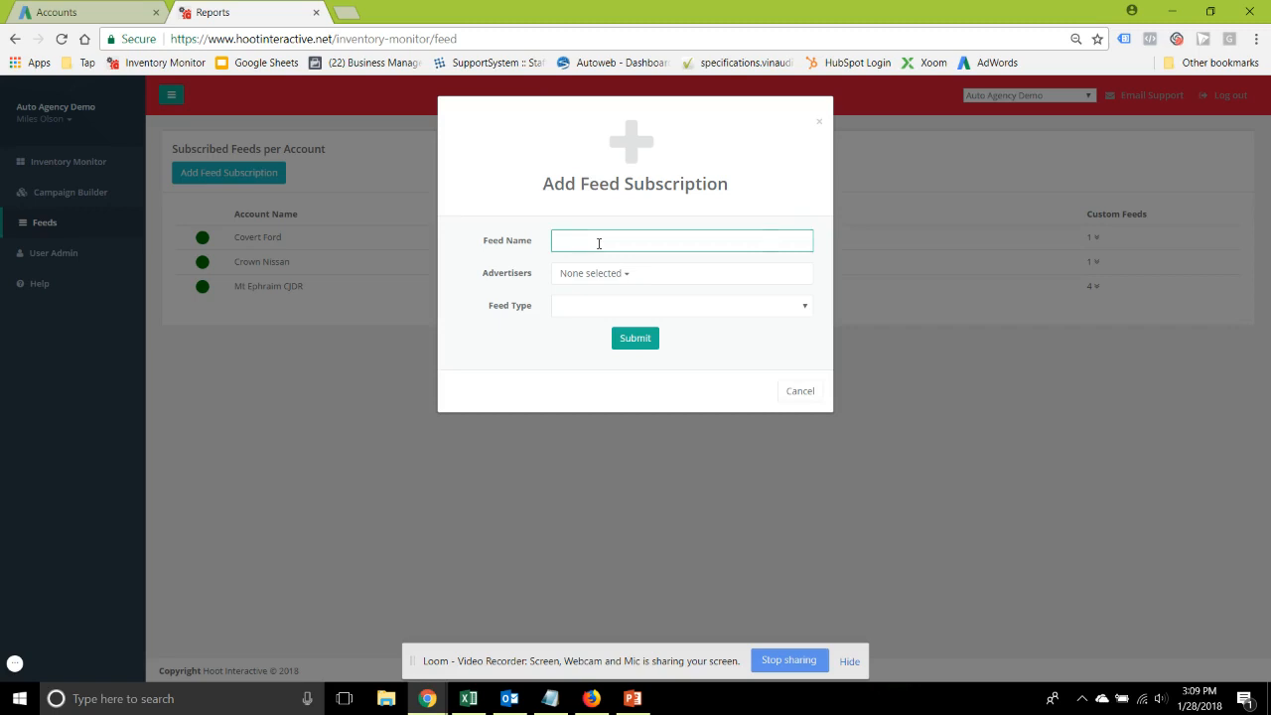
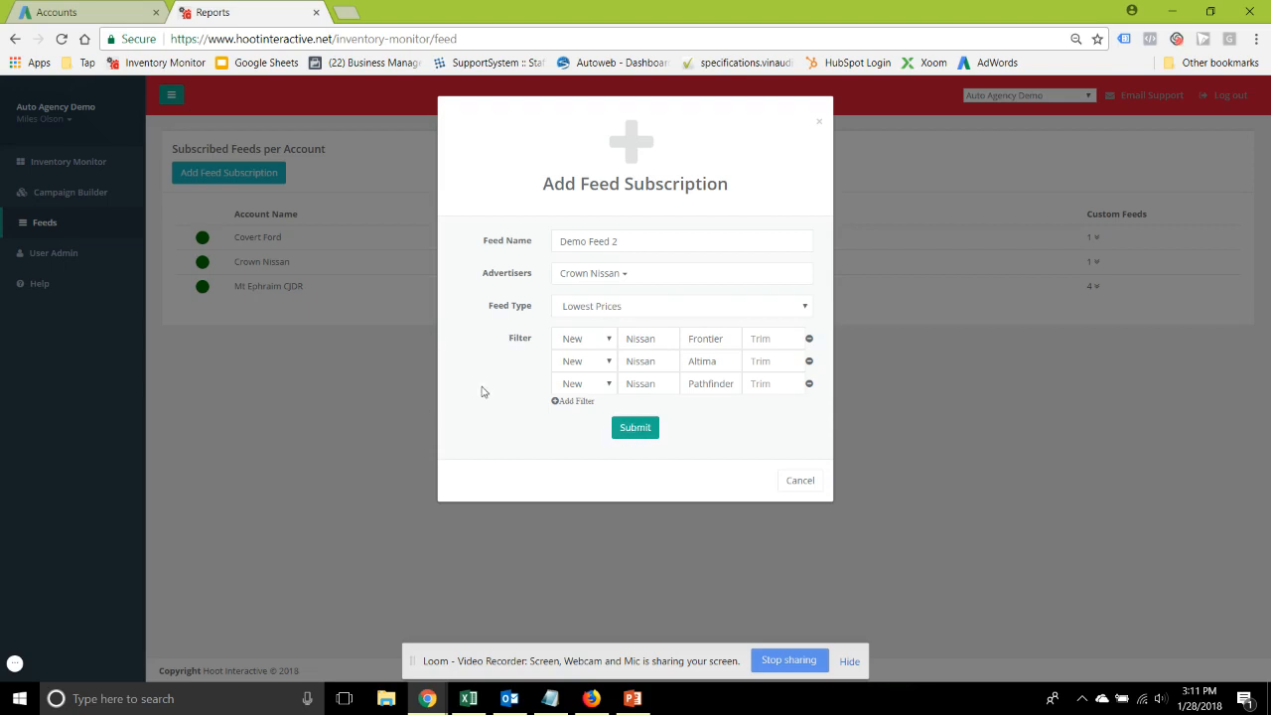
left_click(649, 434)
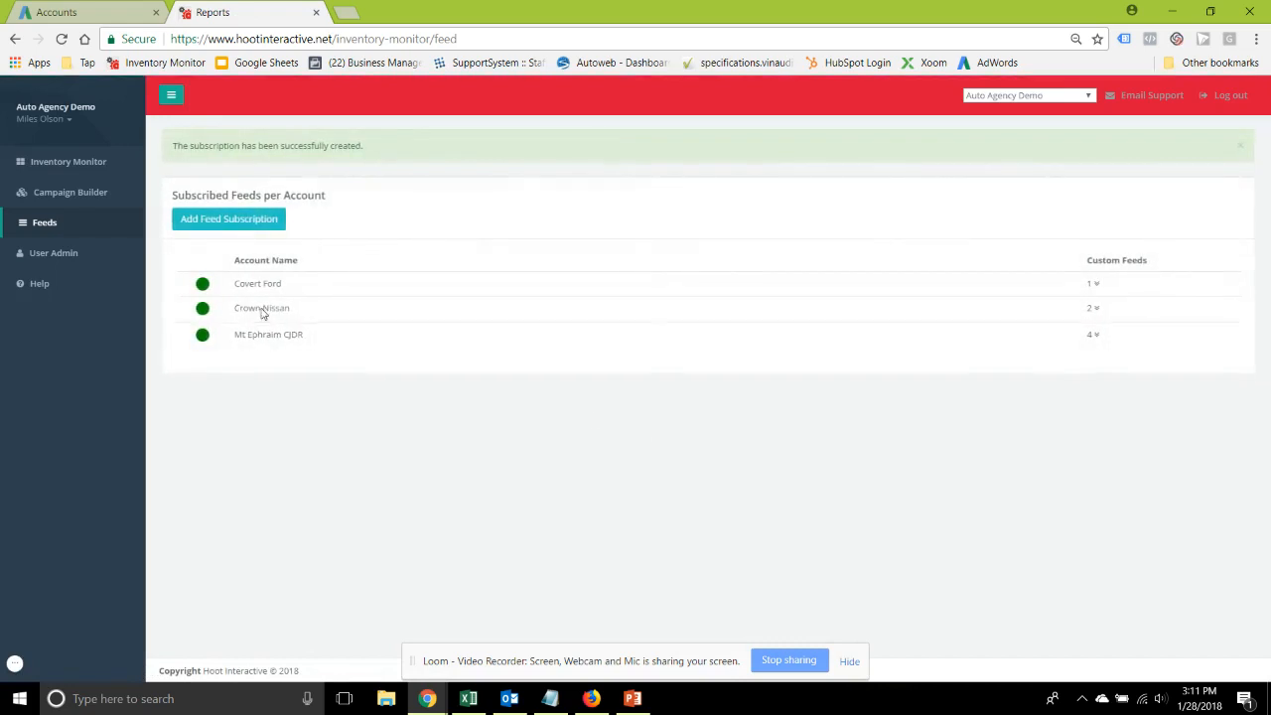
Step: Expand Demo Feed 2 under Crown Nissan, download the feed file from its URL and open it in Excel
left_click(263, 314)
left_click(235, 358)
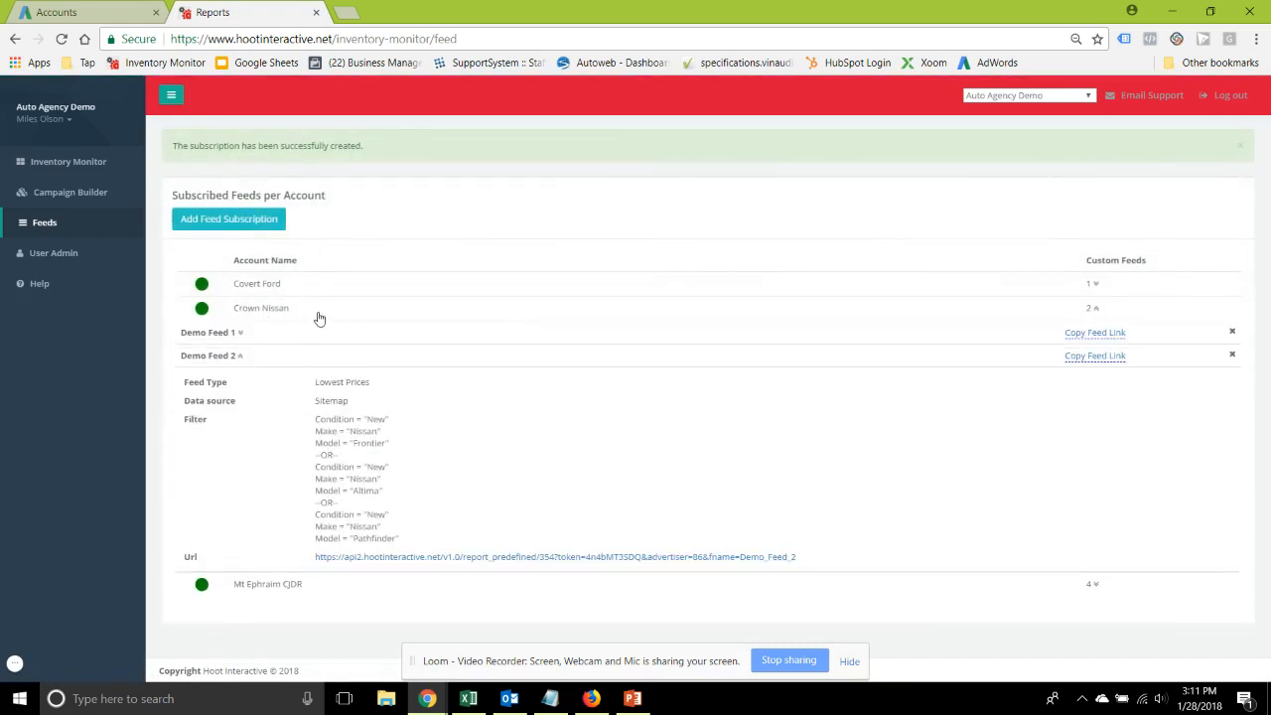
left_click(407, 560)
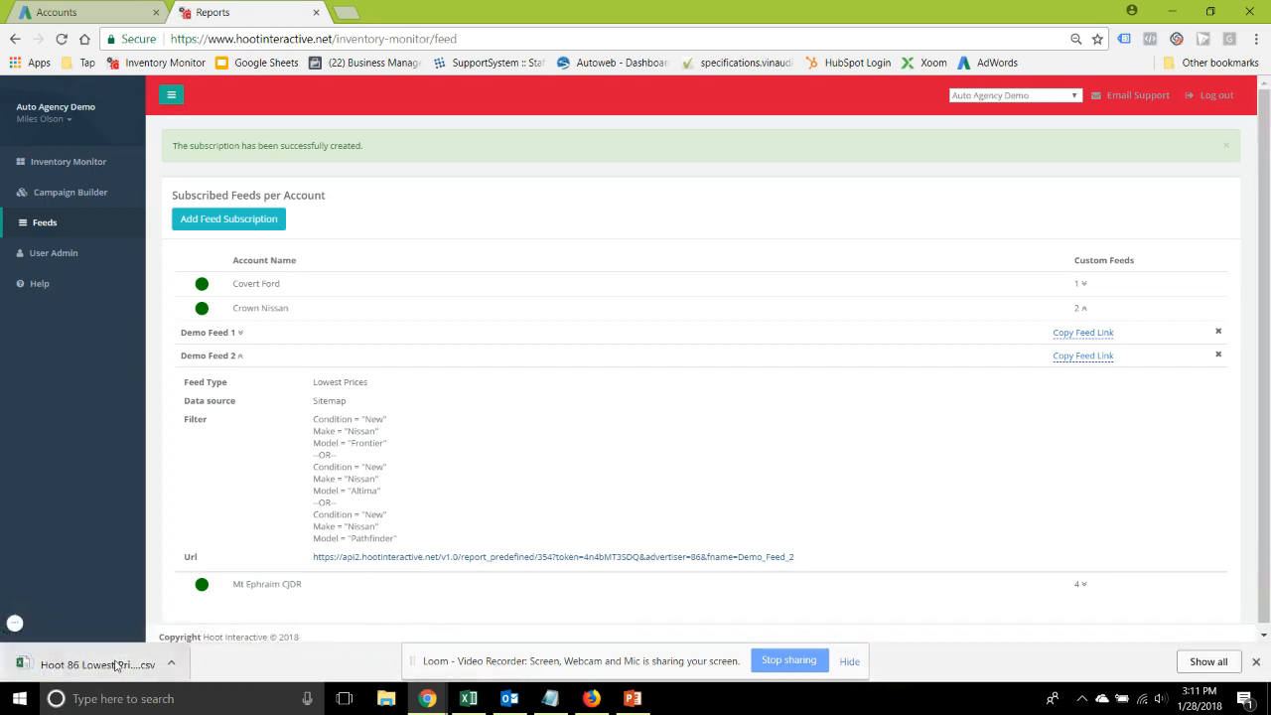
left_click(116, 665)
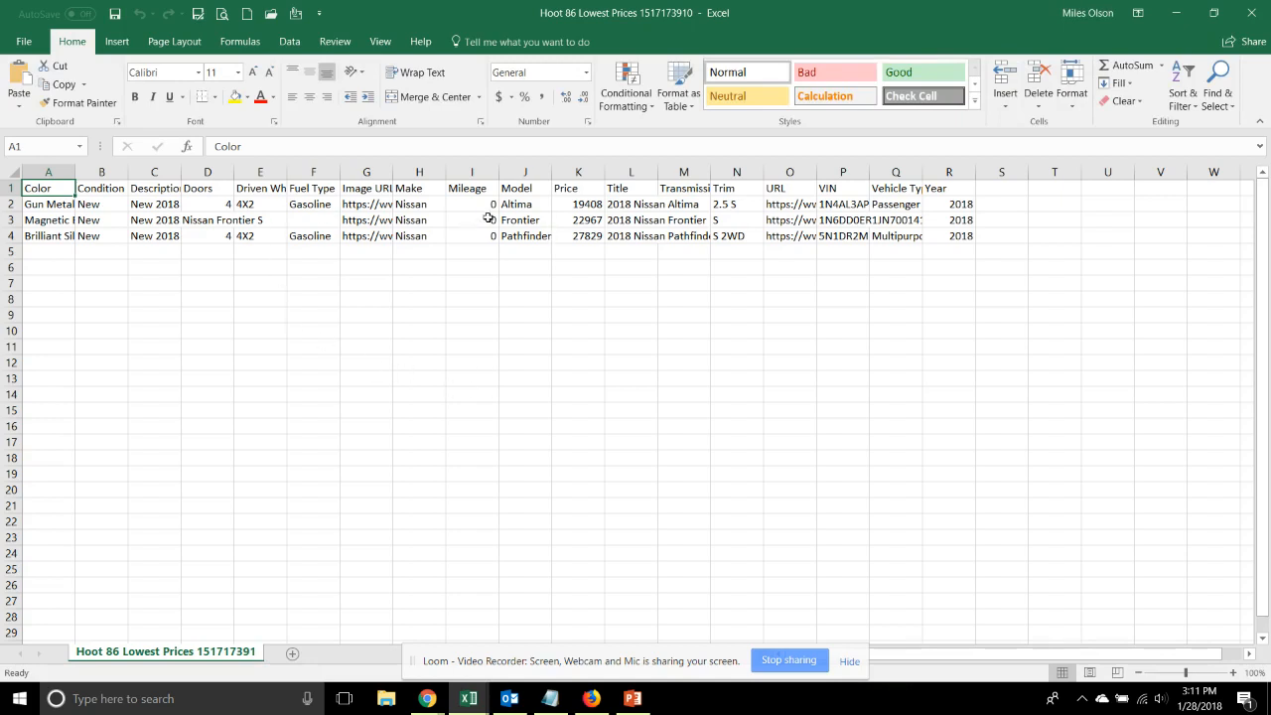
Step: Widen the Model column and review the listed models and their prices in the Lowest Prices feed
left_click_drag(551, 173, 591, 173)
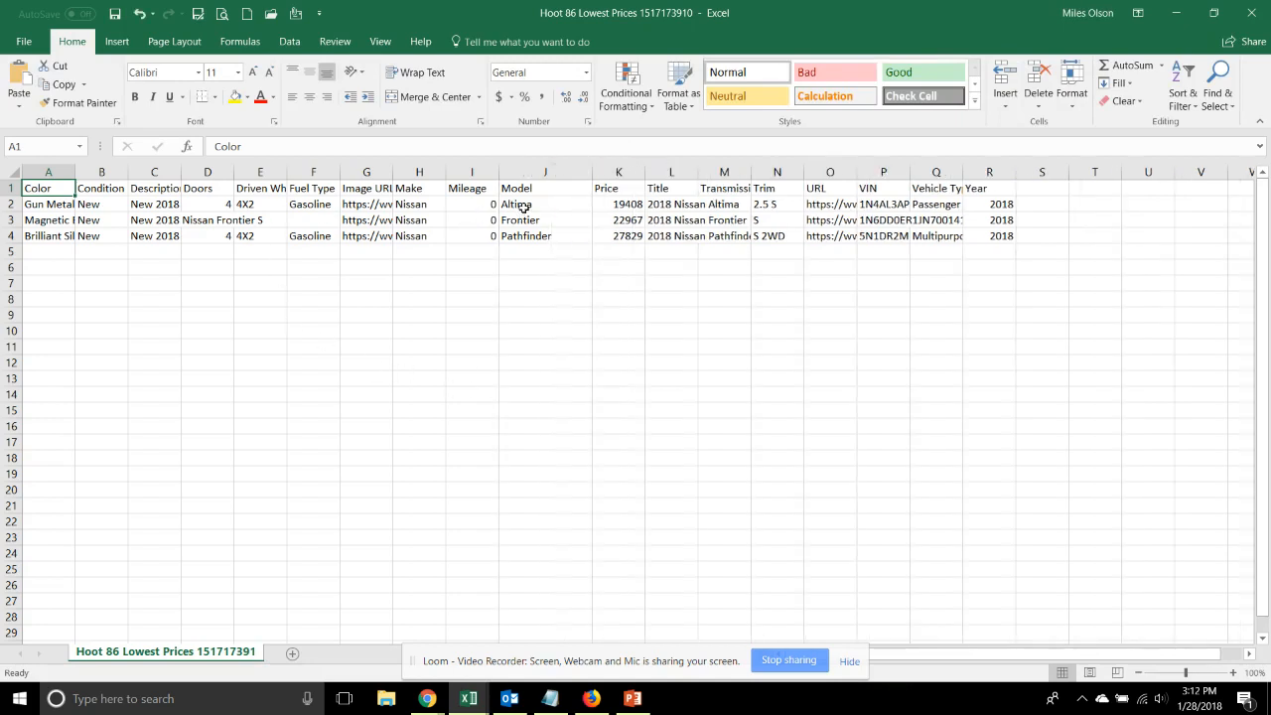
left_click(523, 206)
left_click(519, 221)
left_click(514, 239)
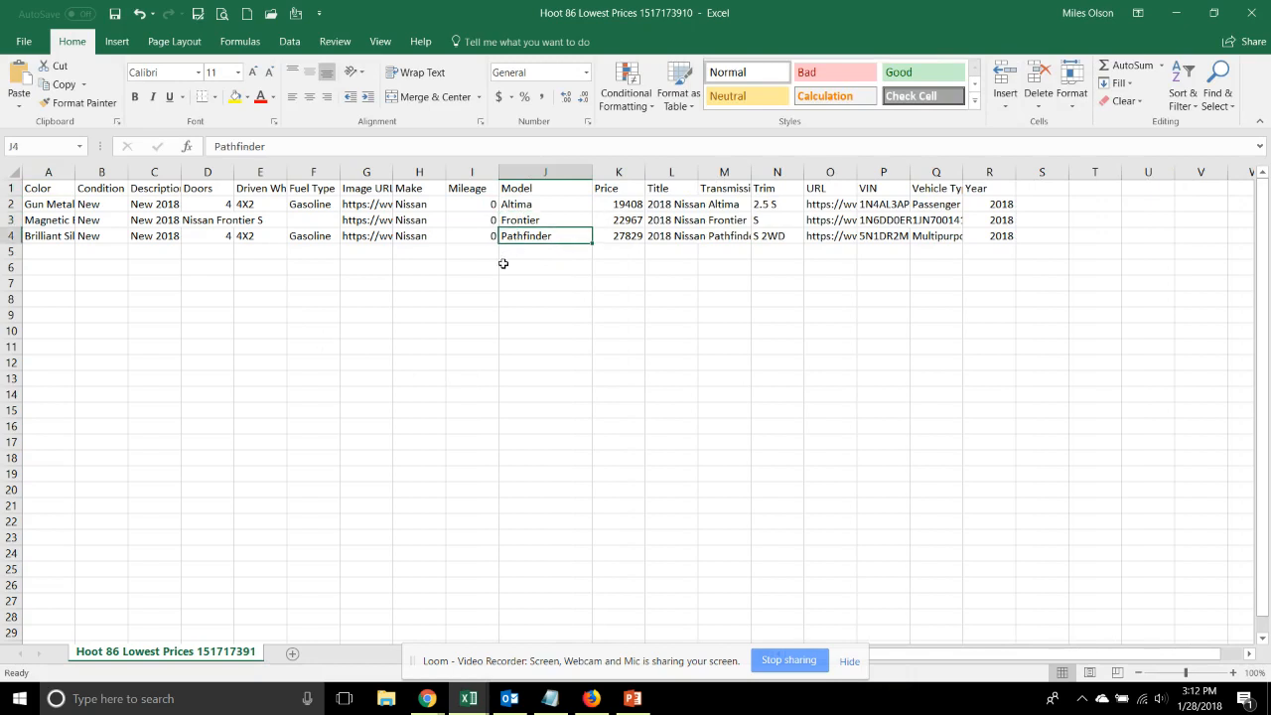
left_click_drag(609, 203, 619, 239)
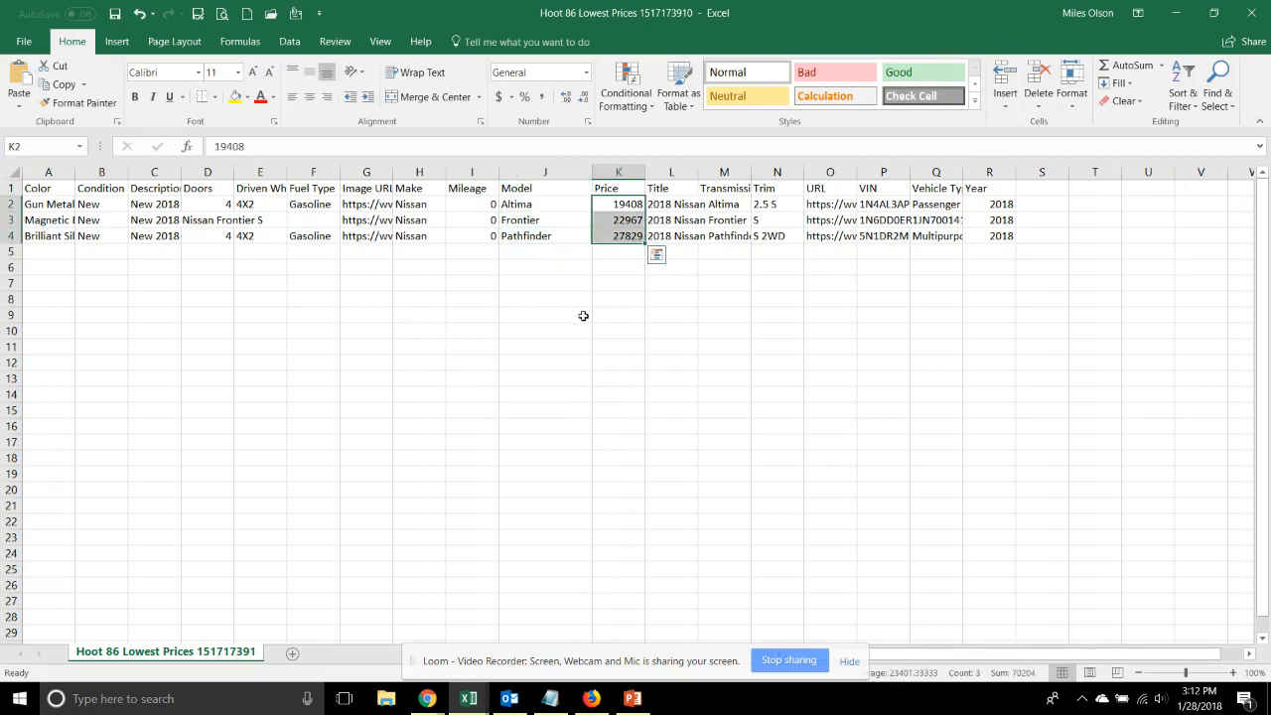
left_click(517, 232)
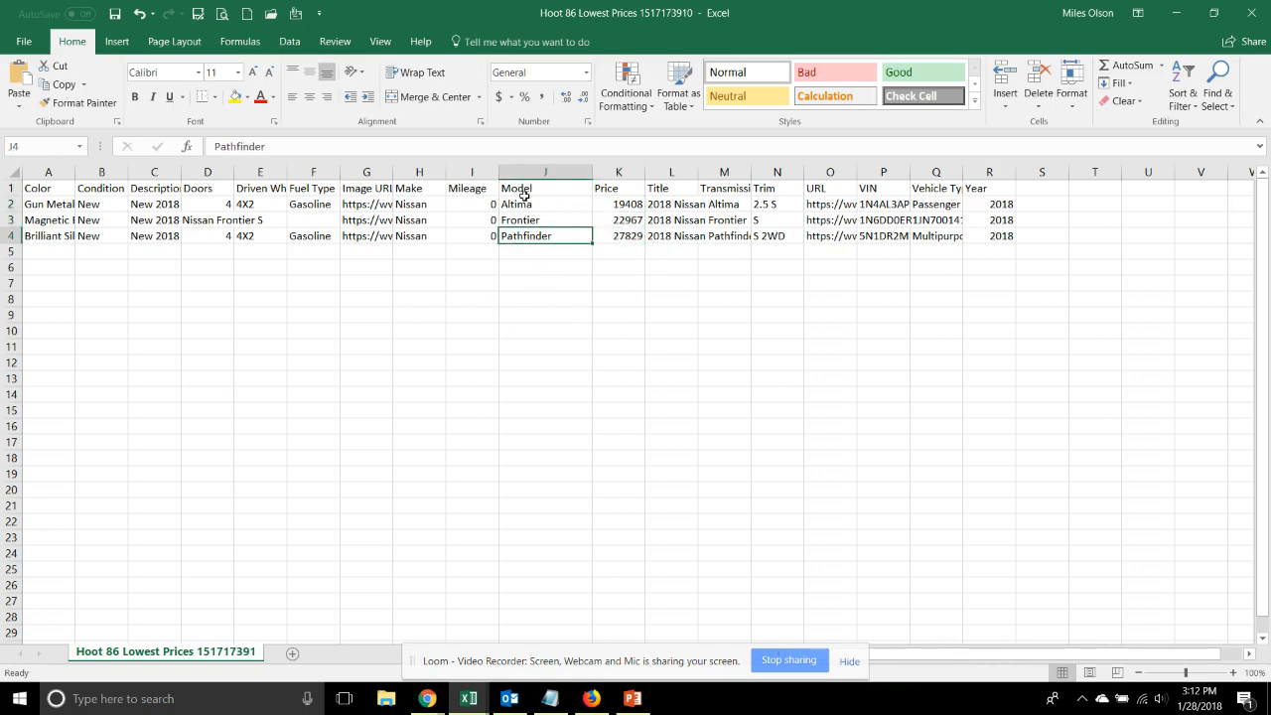
Step: Close the Lowest Prices workbook without saving, return to the browser and collapse the Demo Feed 2 details
left_click(1251, 12)
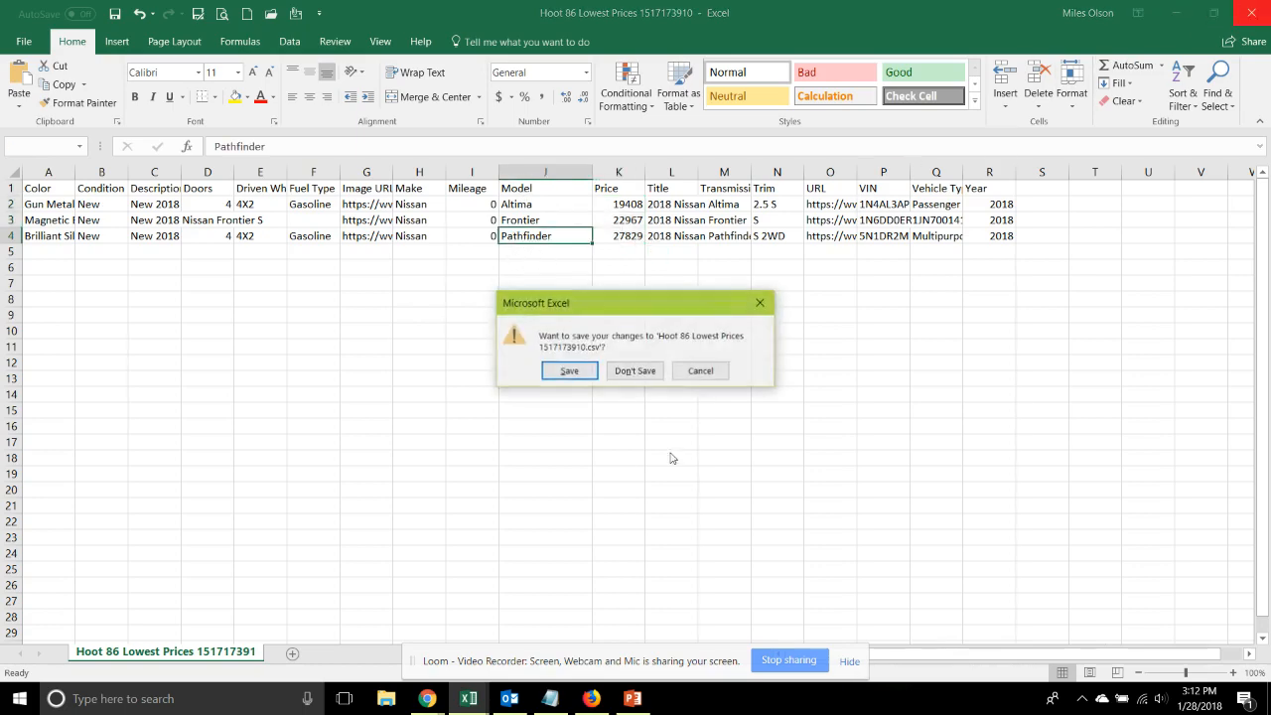
left_click(635, 372)
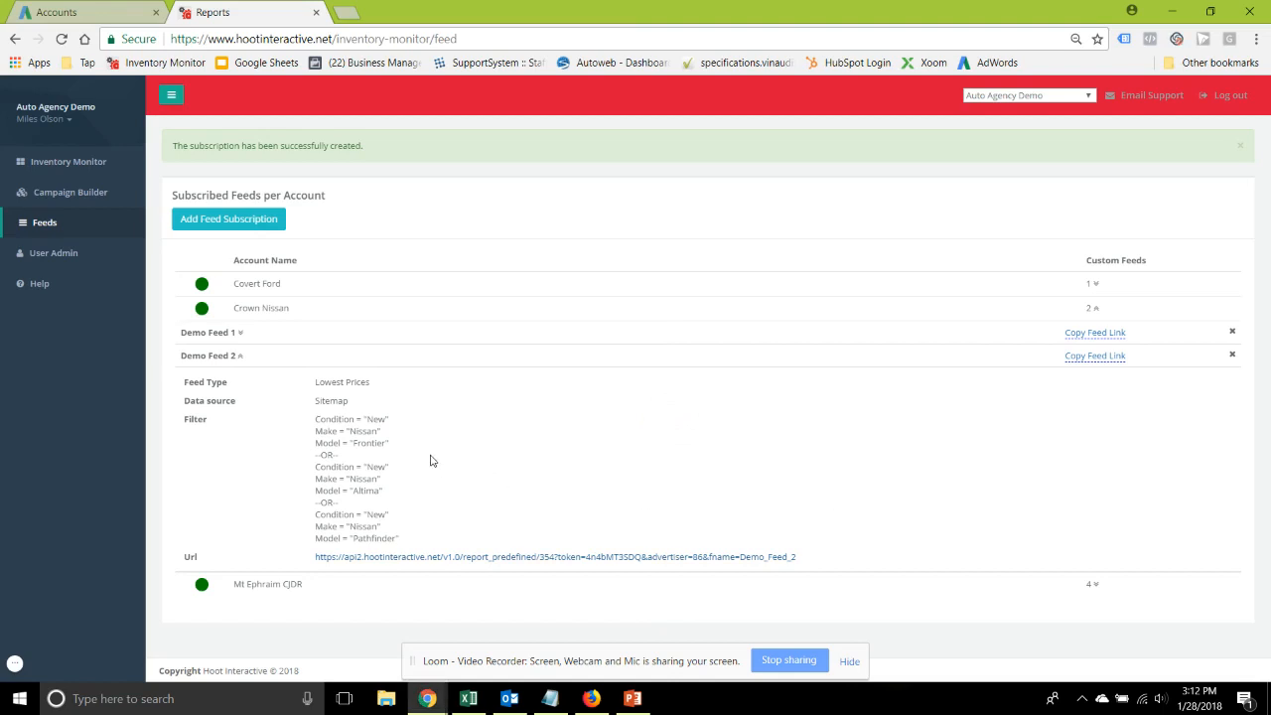
left_click(205, 354)
Step: Start a new feed subscription named Demo Feed 3 with Crown Nissan as the advertiser
left_click(260, 220)
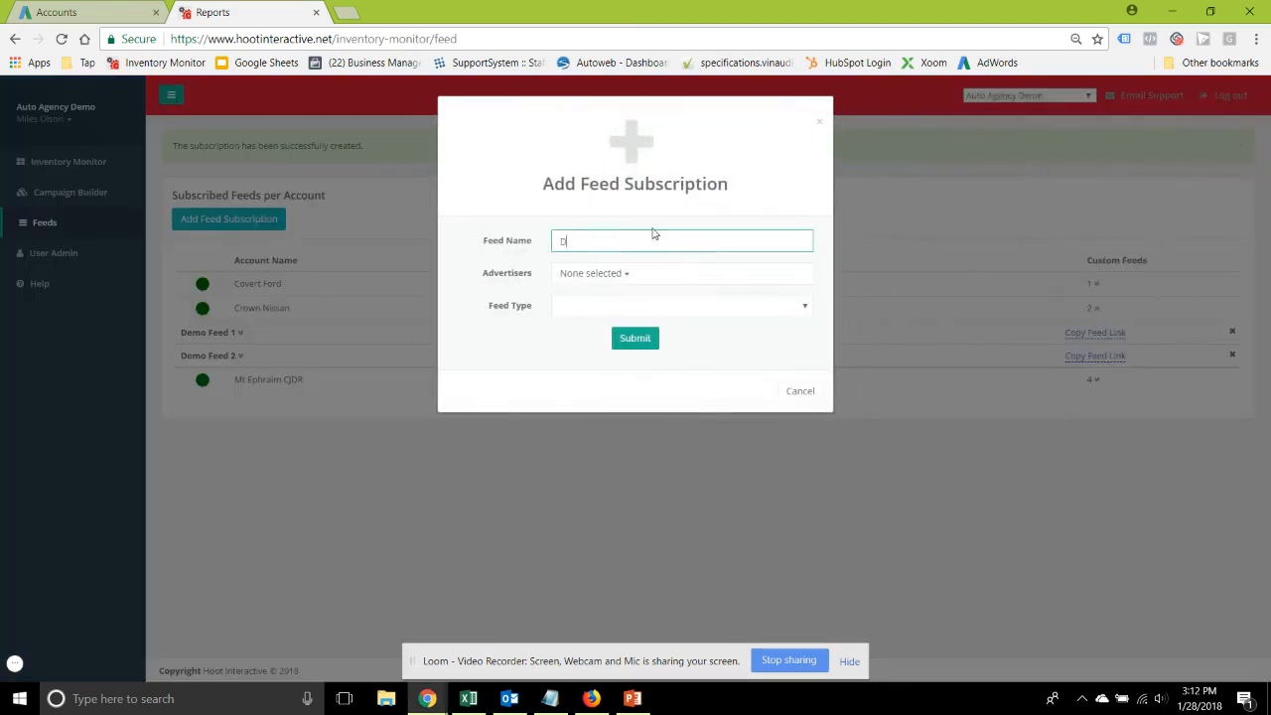
type("Demo Feed 3")
left_click(629, 274)
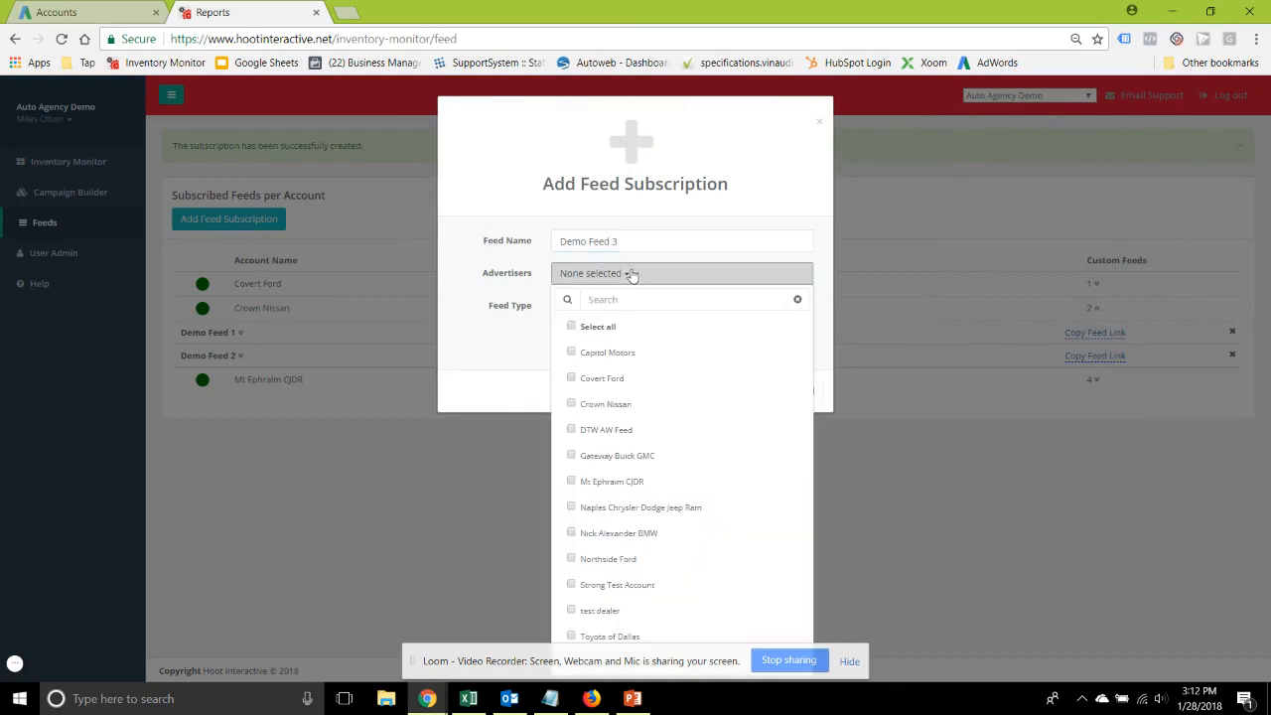
left_click(603, 407)
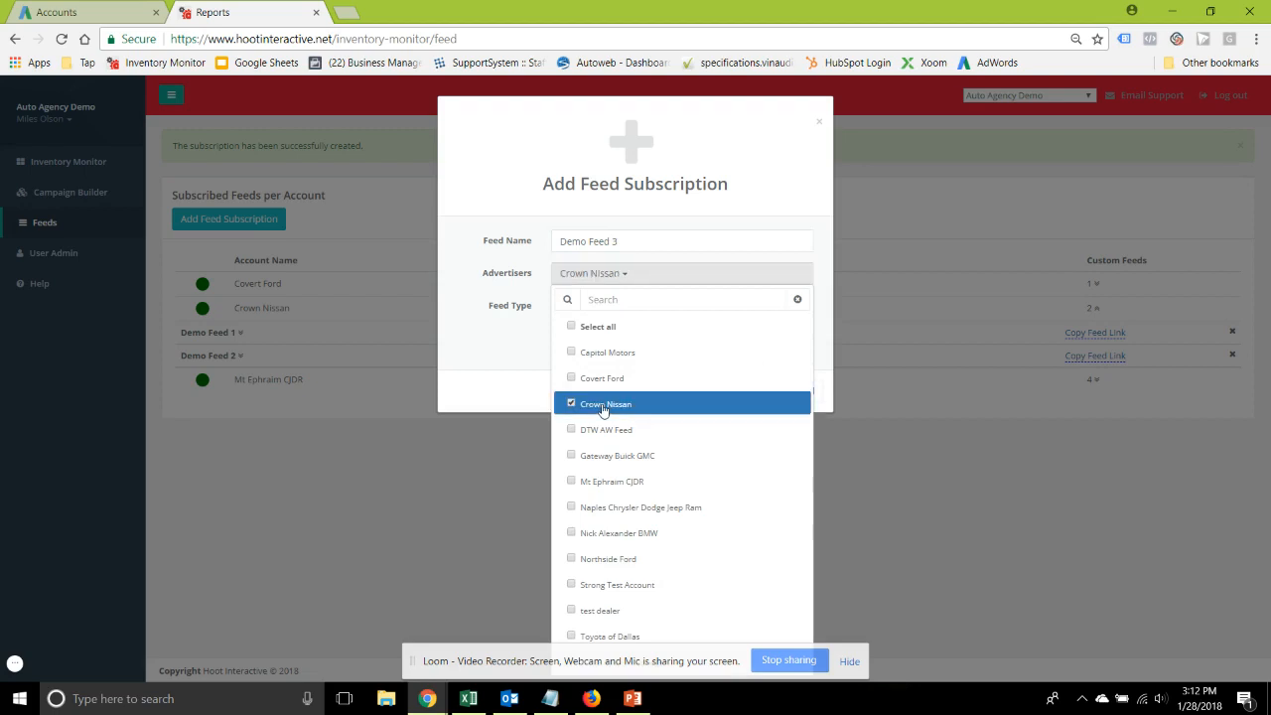
Step: Try adding Naples Chrysler Dodge Jeep Ram, Nick Alexander BMW and Gateway Buick GMC as advertisers, and deselect all three again
left_click(584, 509)
left_click(584, 536)
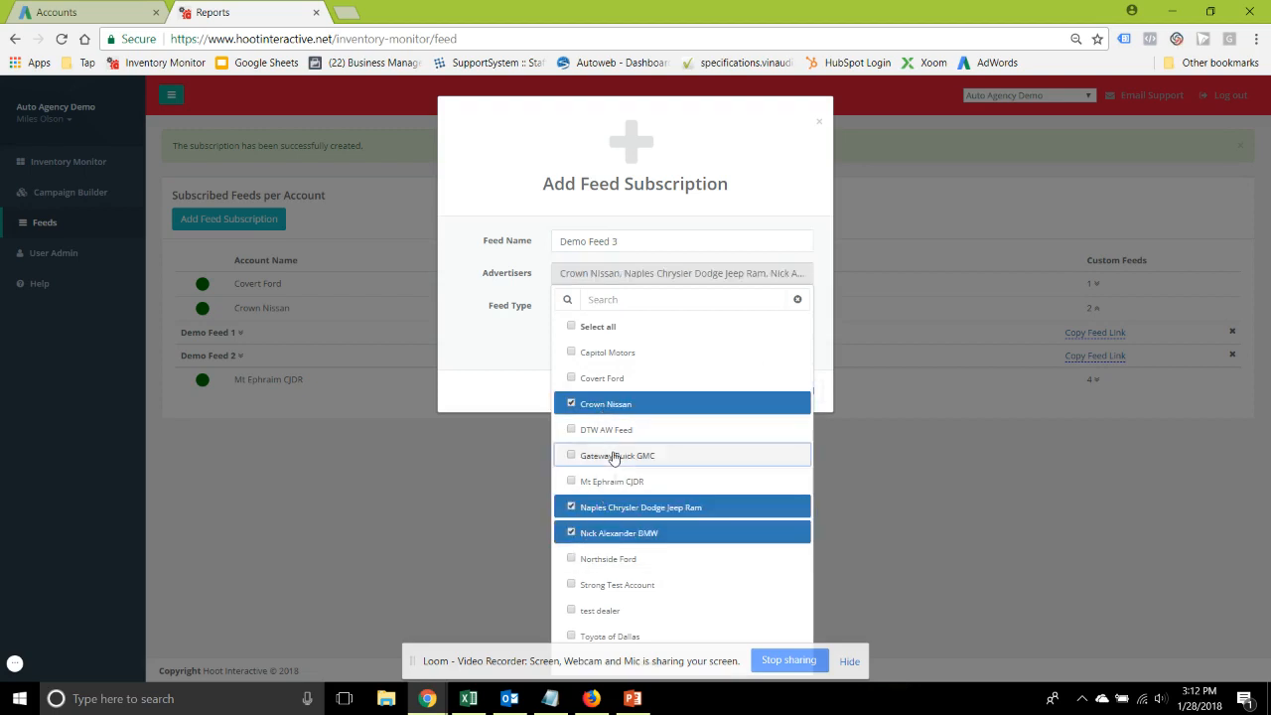
left_click(610, 454)
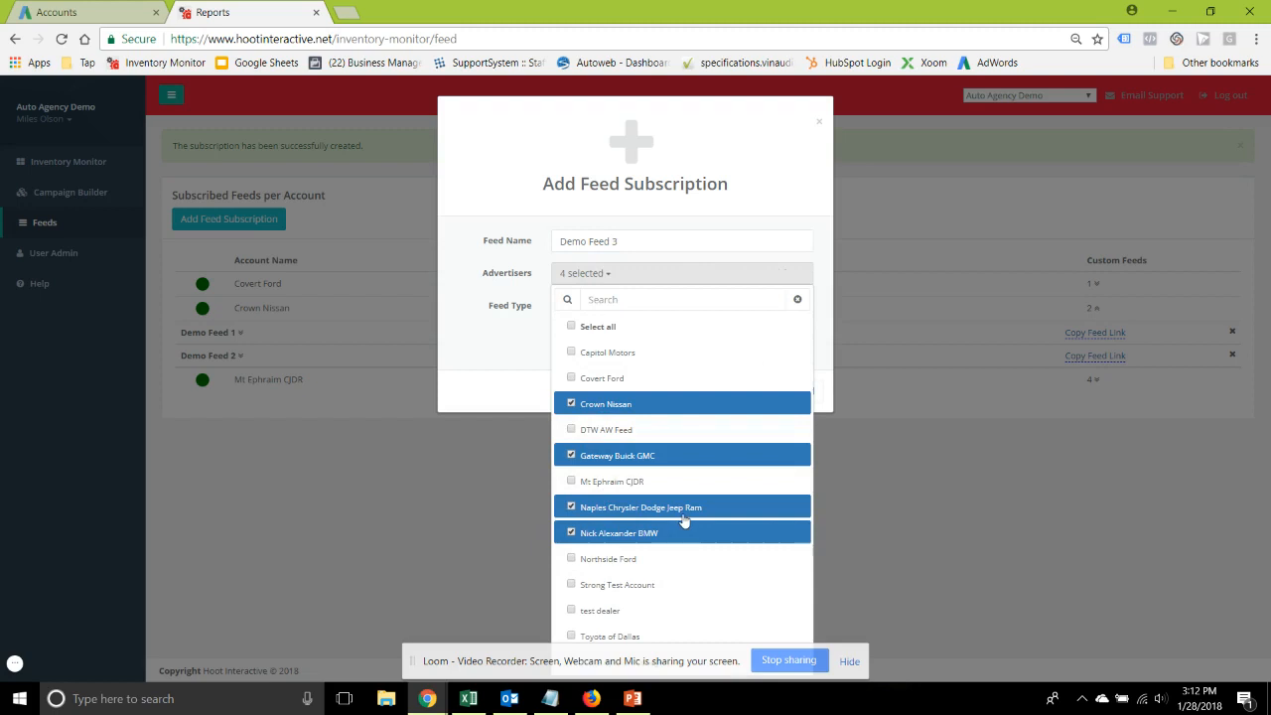
left_click(603, 459)
left_click(605, 508)
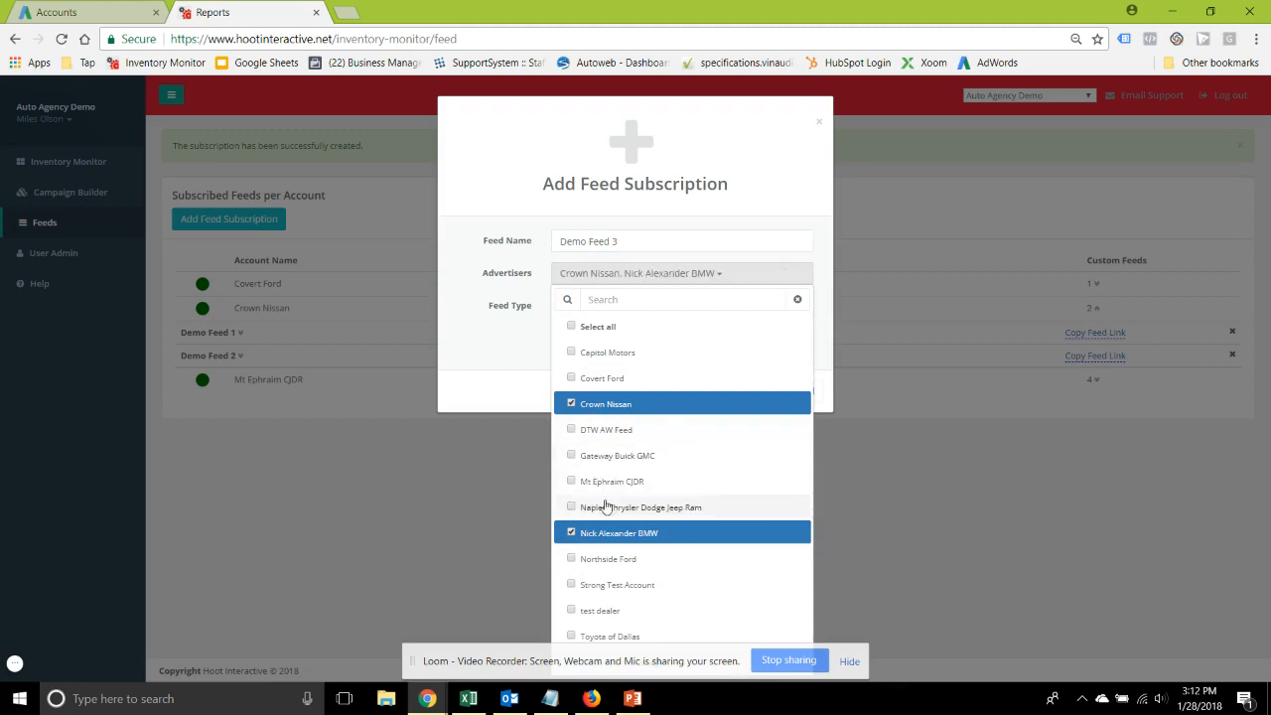
left_click(606, 531)
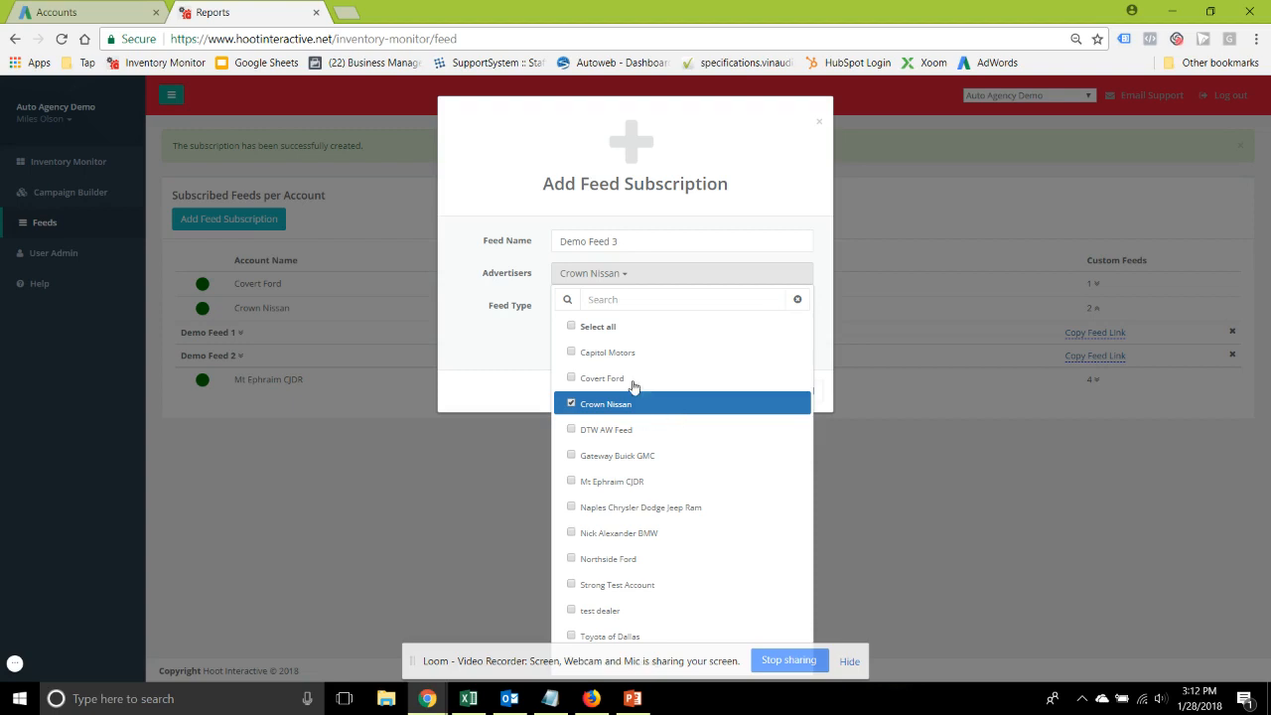
Step: Set the feed type to Price Drops for vehicles with a price drop of over $200 in the last 7 days
left_click(501, 344)
left_click(568, 309)
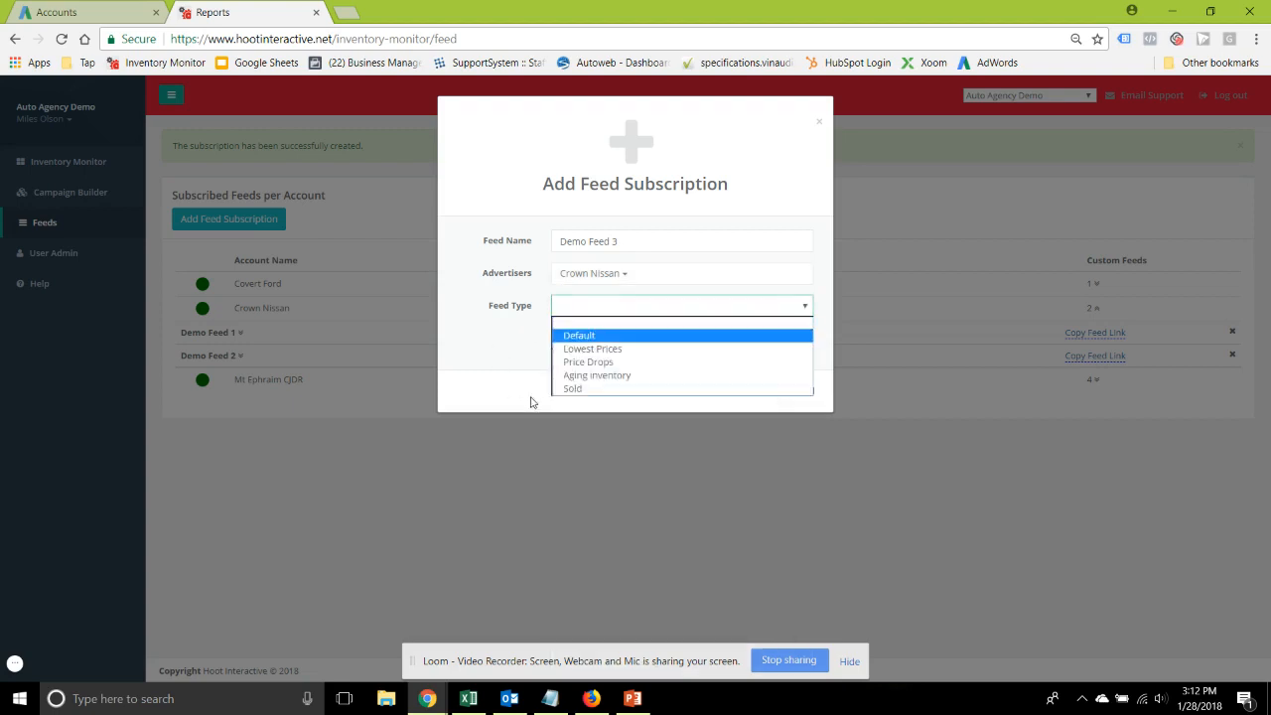
left_click(606, 365)
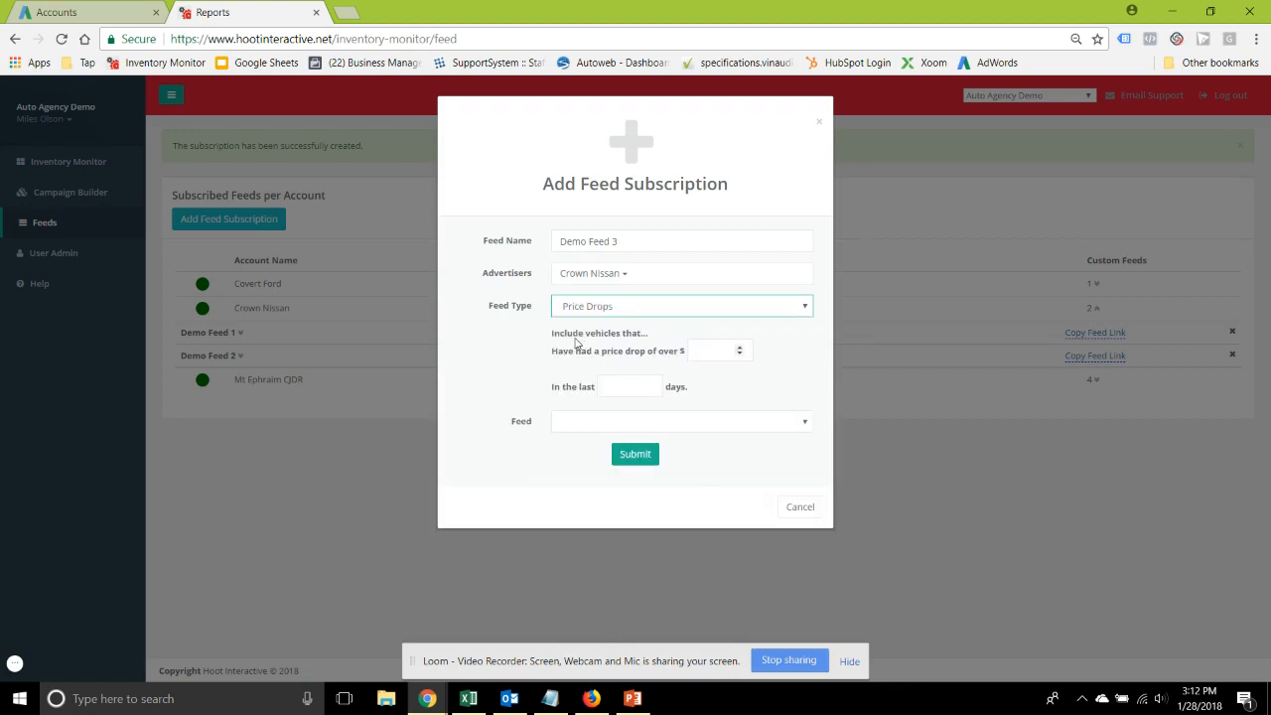
left_click(695, 351)
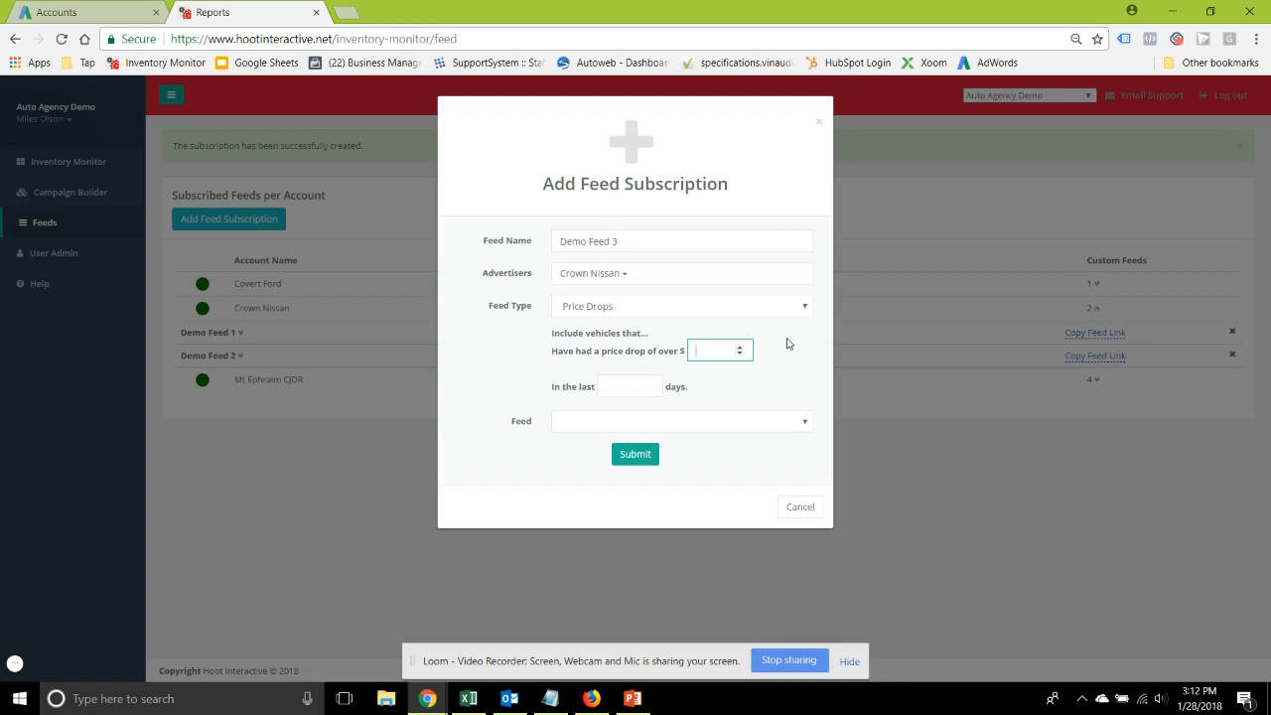
type("200")
left_click(622, 382)
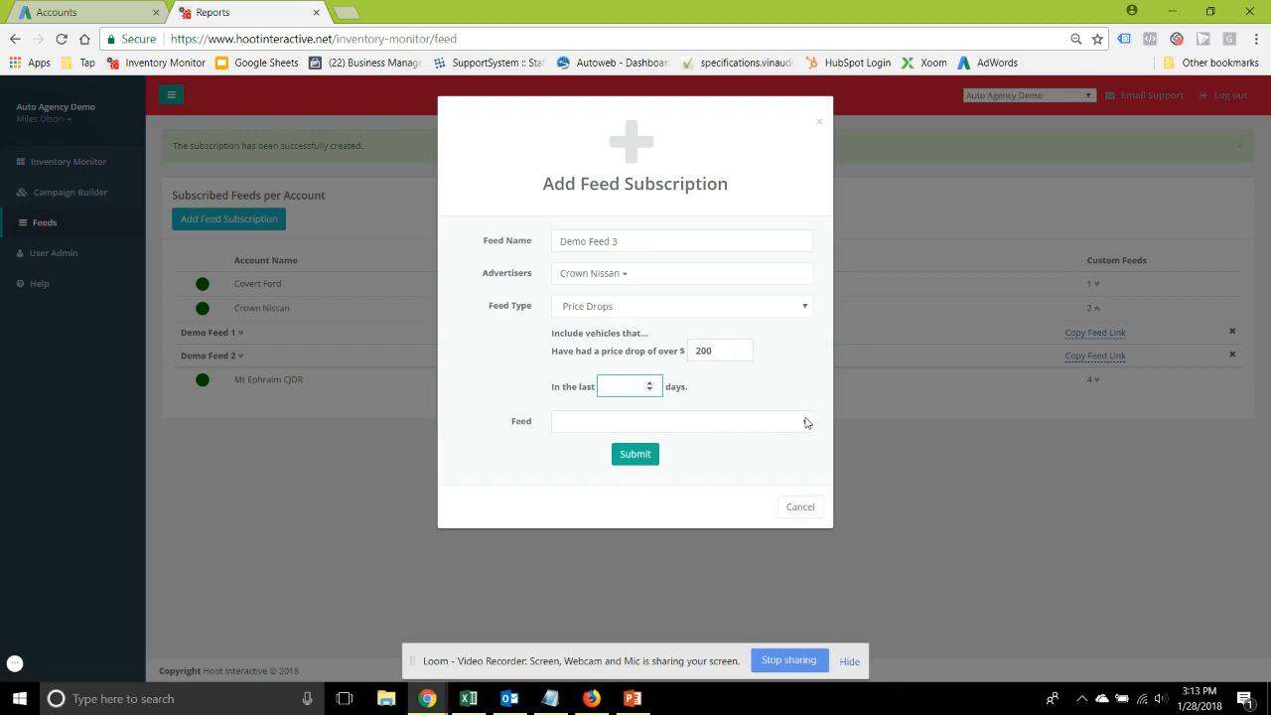
type("67")
left_click(494, 365)
Step: Choose Facebook as the feed format and submit the Demo Feed 3 subscription
left_click(618, 422)
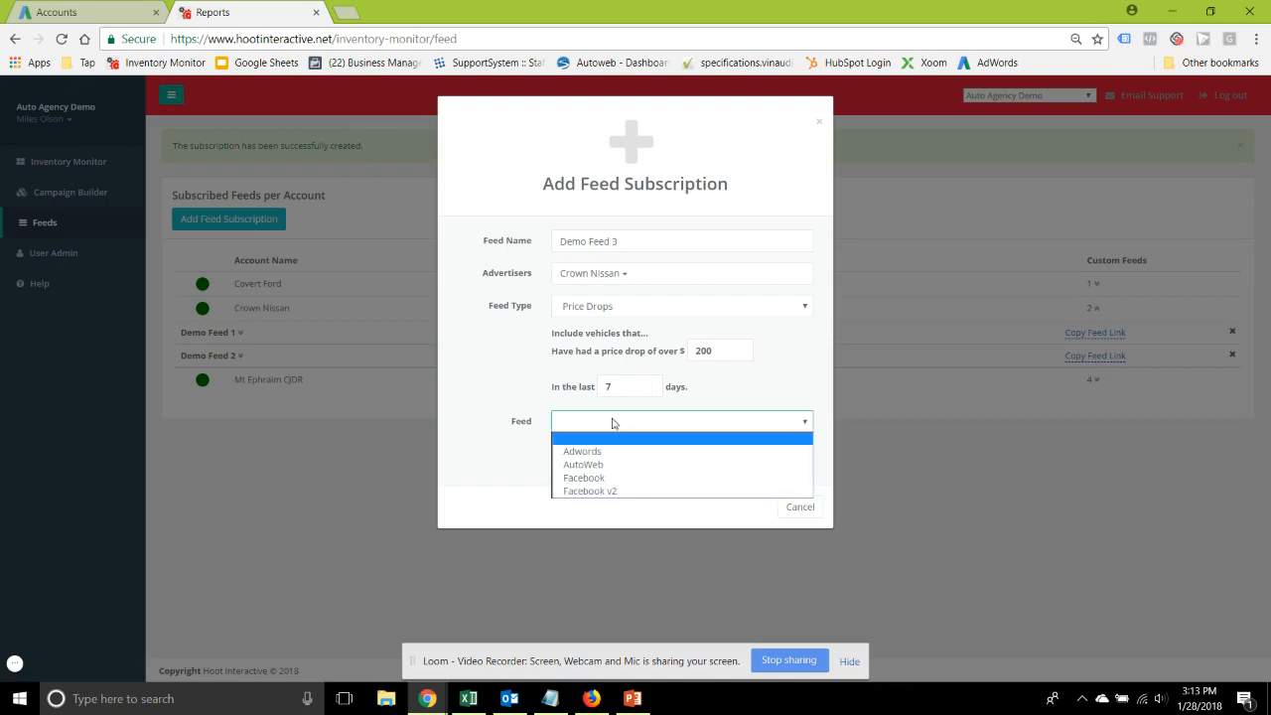
left_click(580, 478)
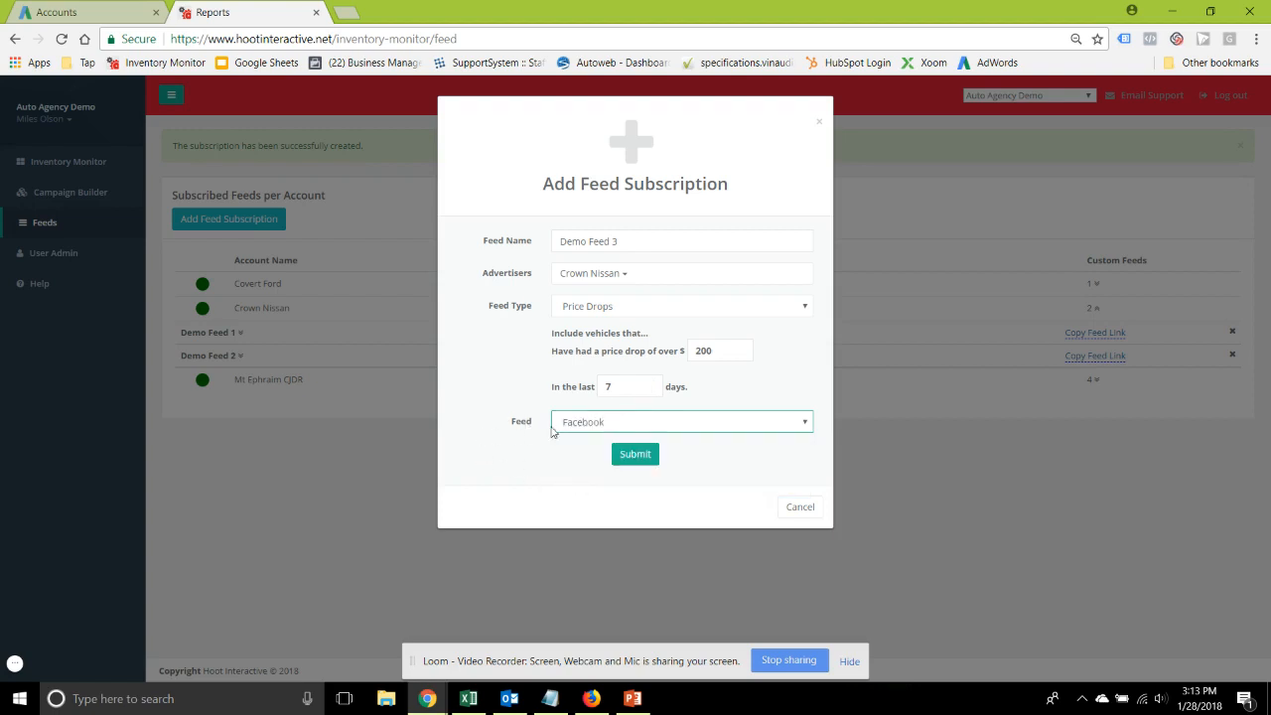
left_click(636, 461)
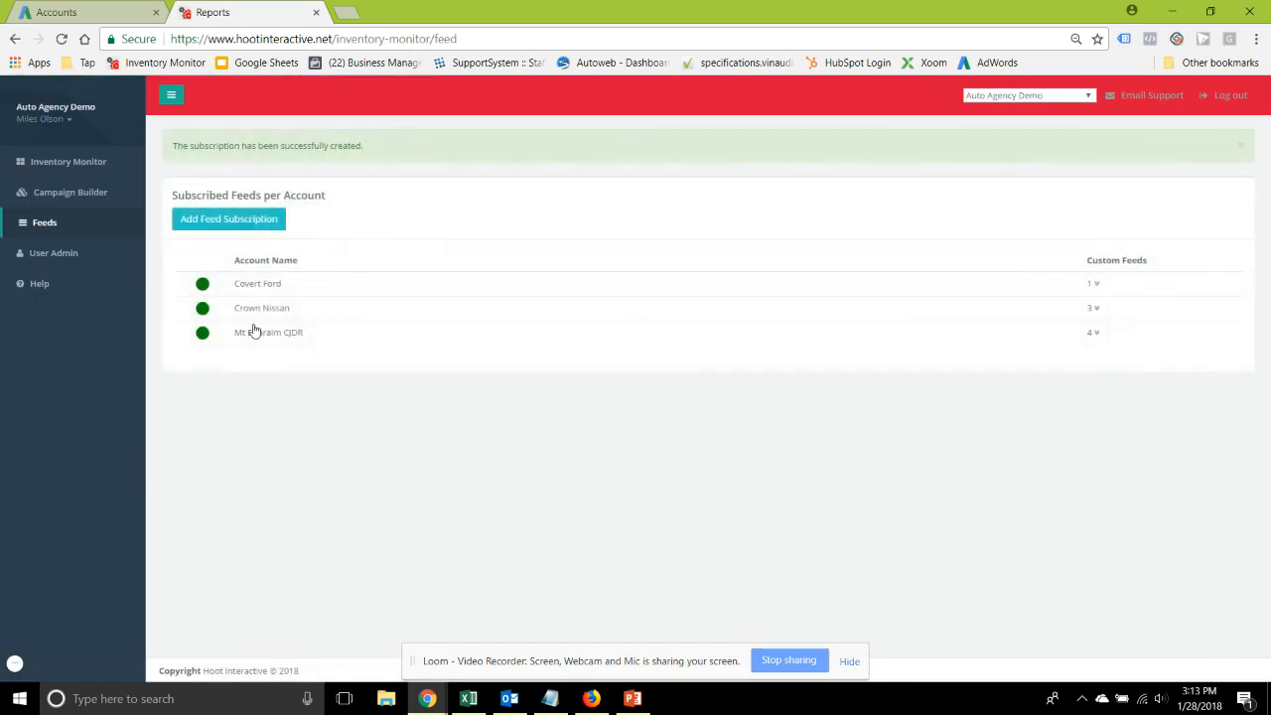
Step: Expand Demo Feed 3 under Crown Nissan, download the feed file from its URL and open it in Excel
left_click(257, 308)
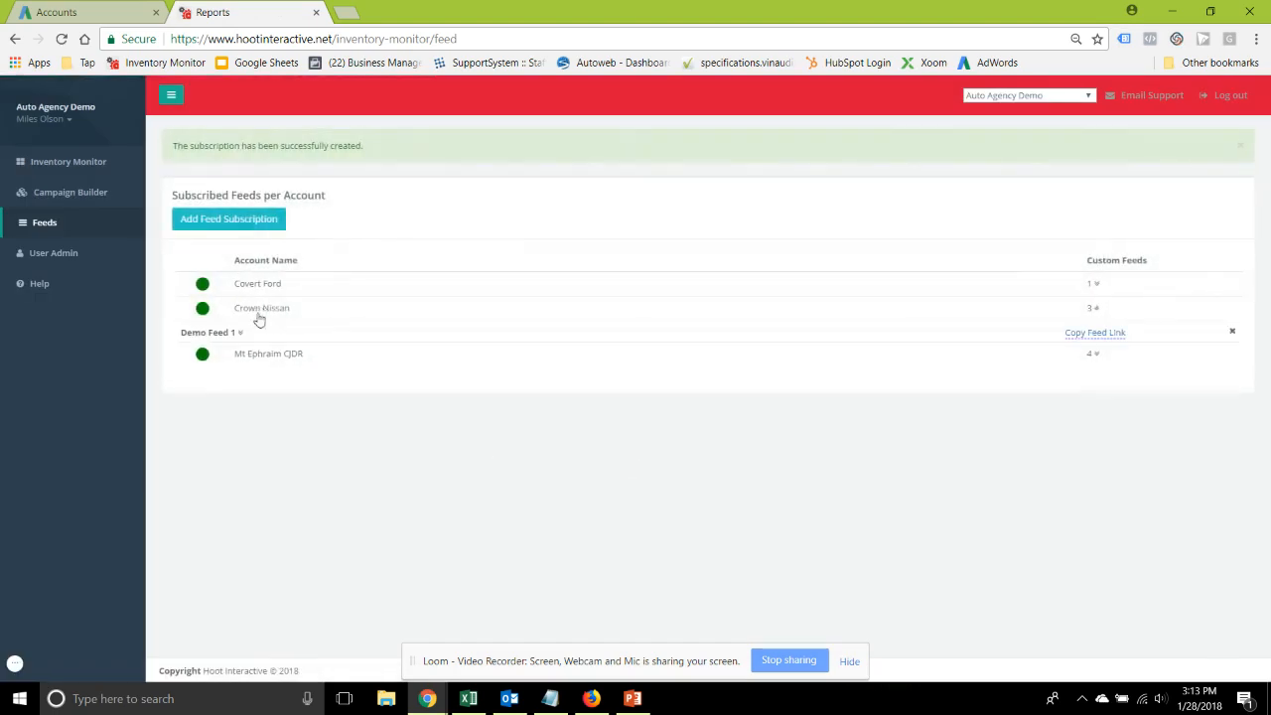
left_click(222, 379)
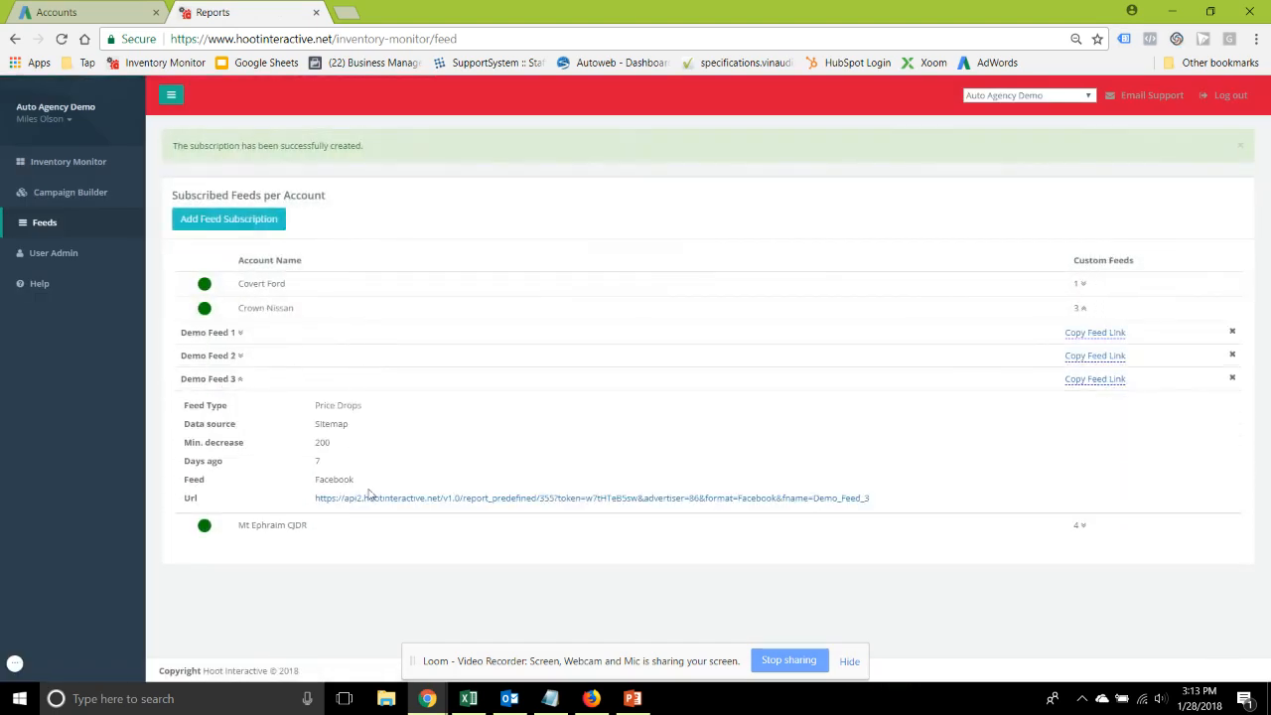
left_click(378, 501)
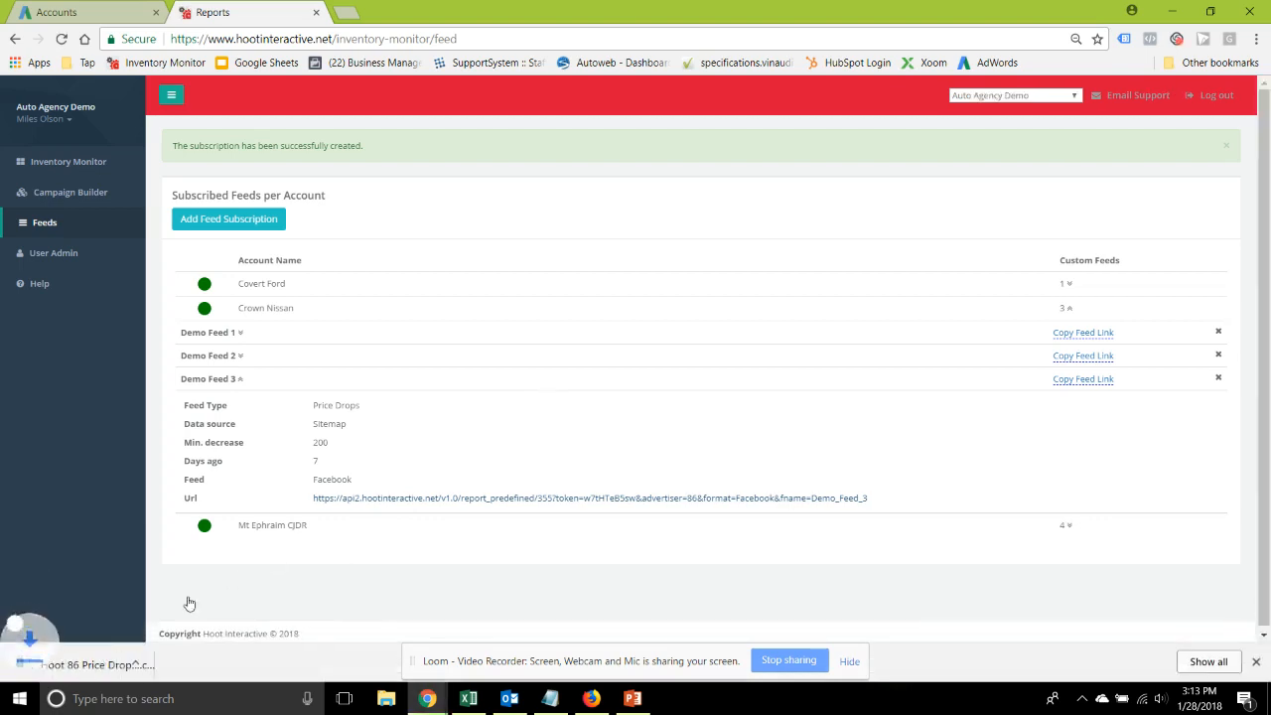
left_click(99, 662)
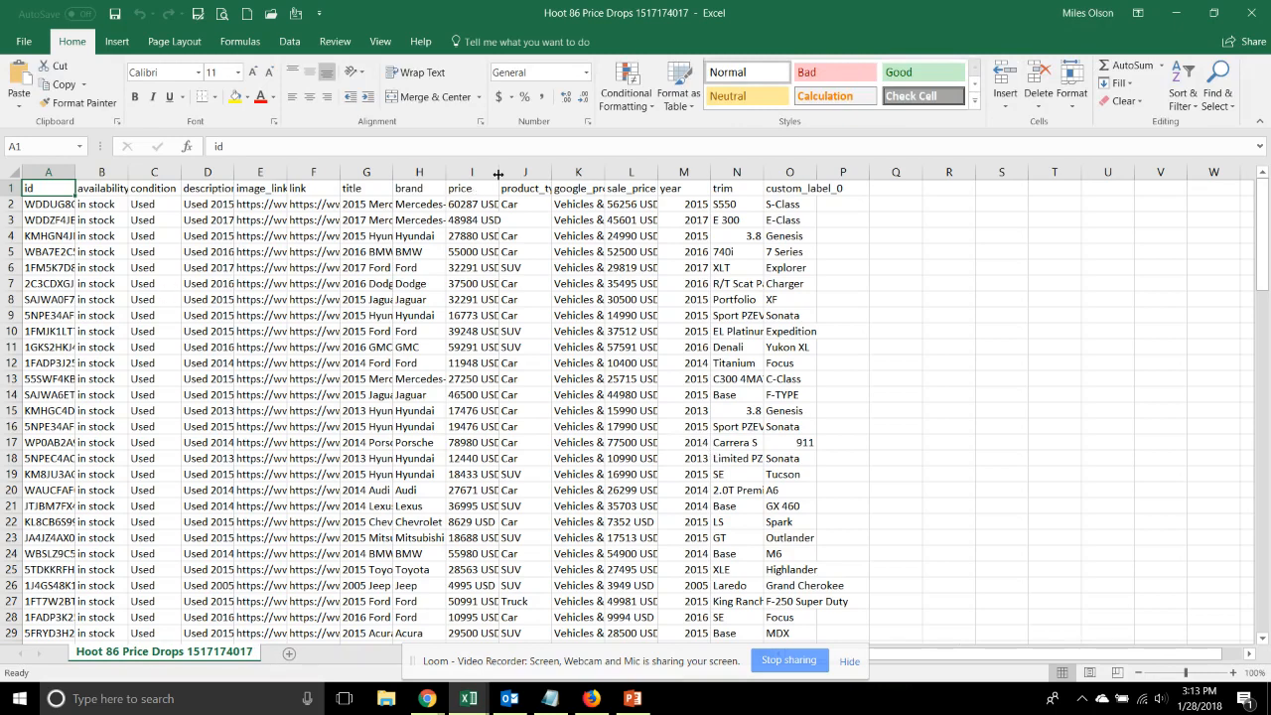
Step: Widen the price and sale_price columns, and select the id column to check how many vehicles are included
left_click_drag(498, 172, 540, 172)
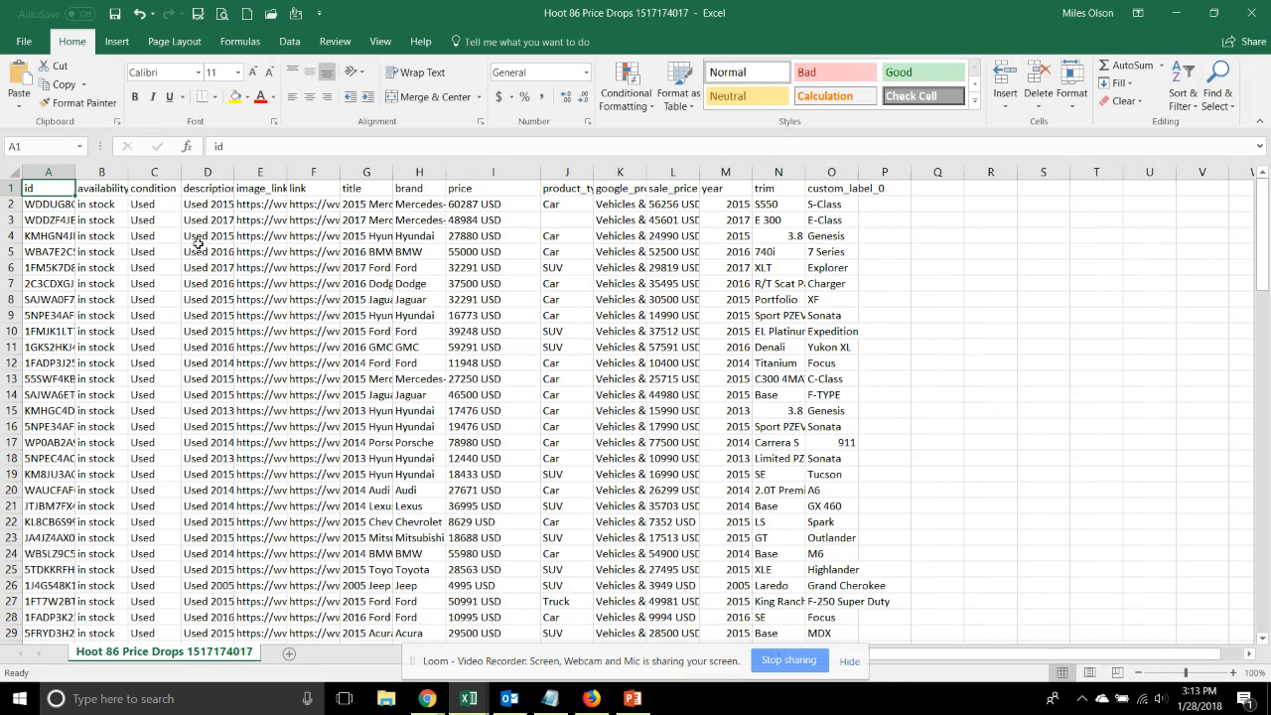
left_click(49, 171)
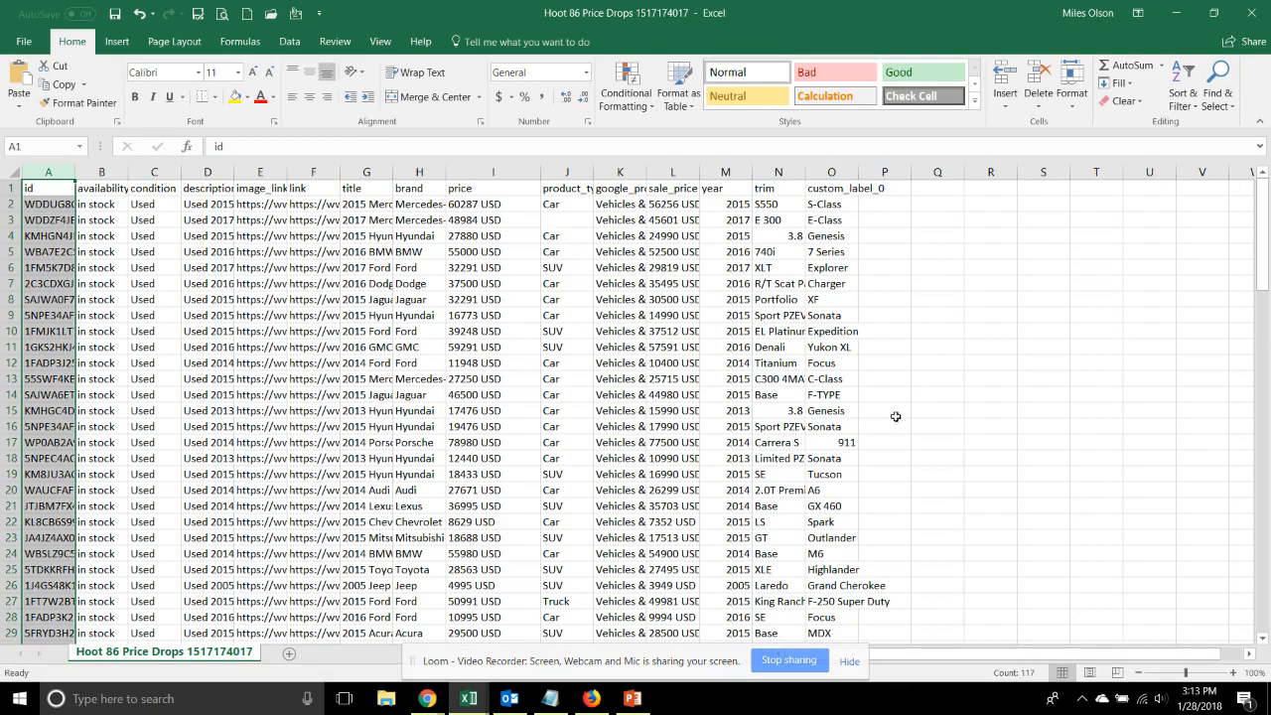
left_click(617, 299)
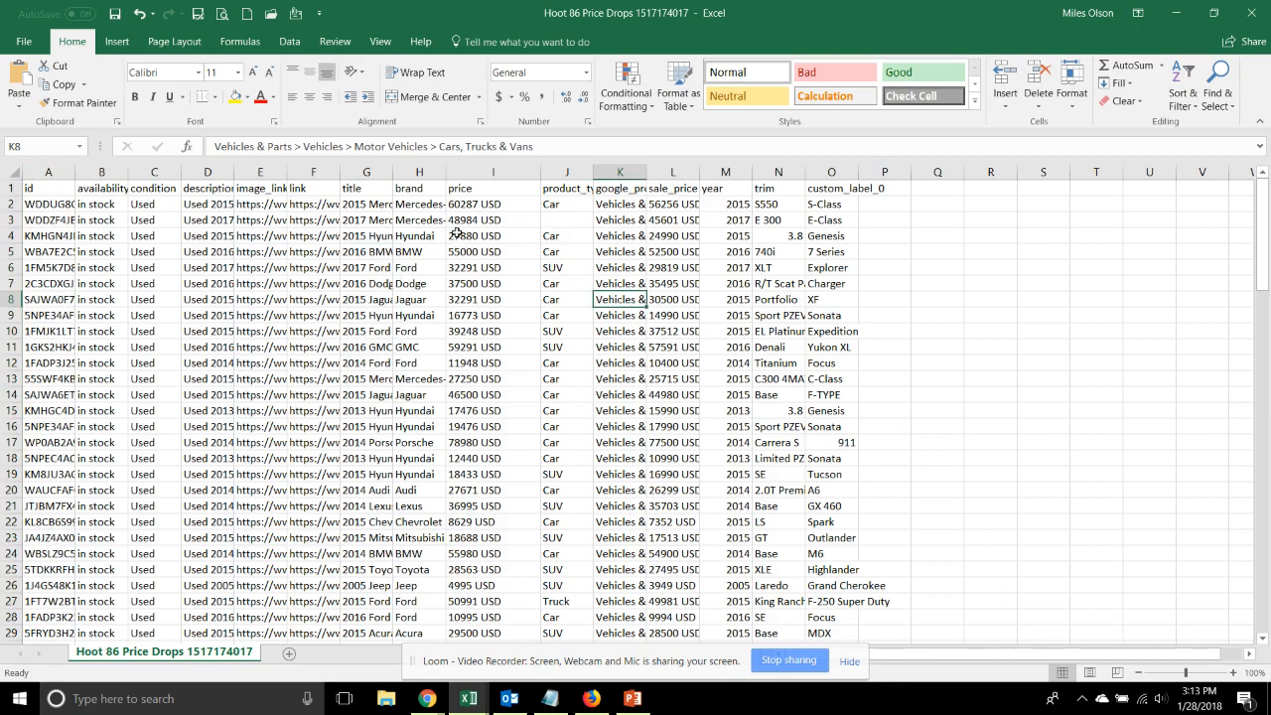
left_click_drag(699, 176, 799, 176)
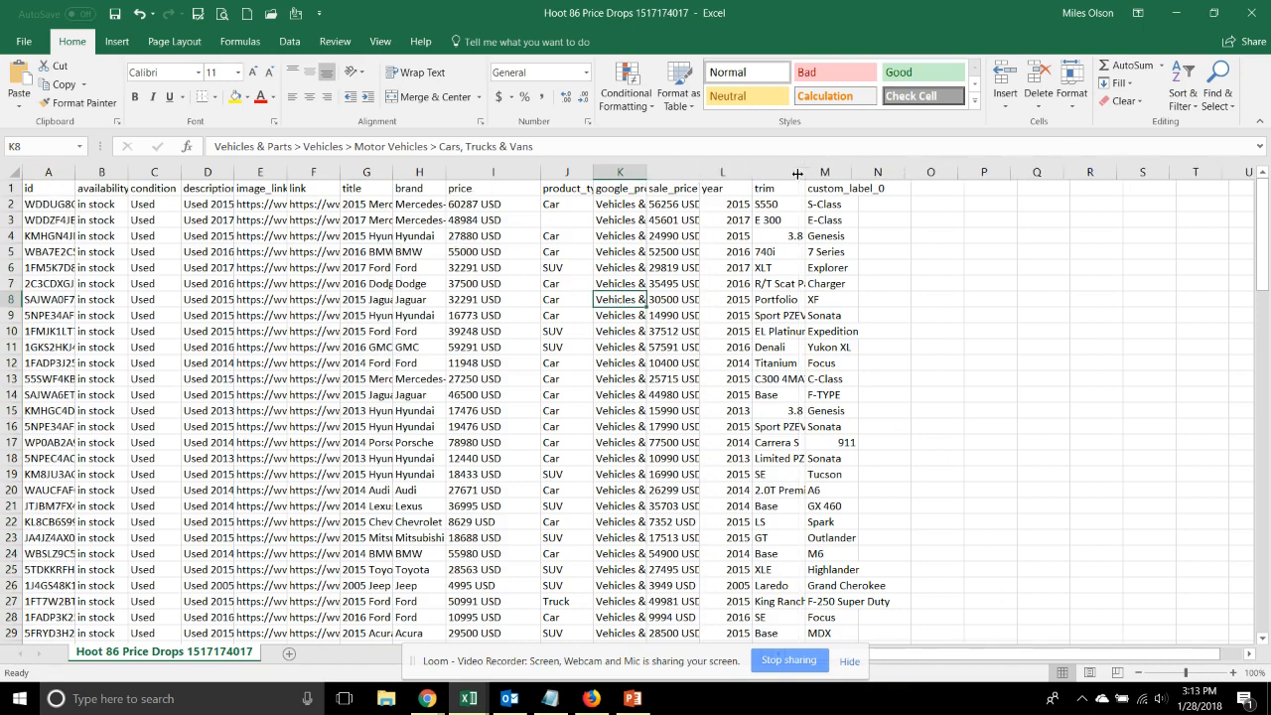
Step: Compare the price and sale_price columns, examining the first vehicle's description, original price and sale price
left_click(492, 188)
left_click(708, 192)
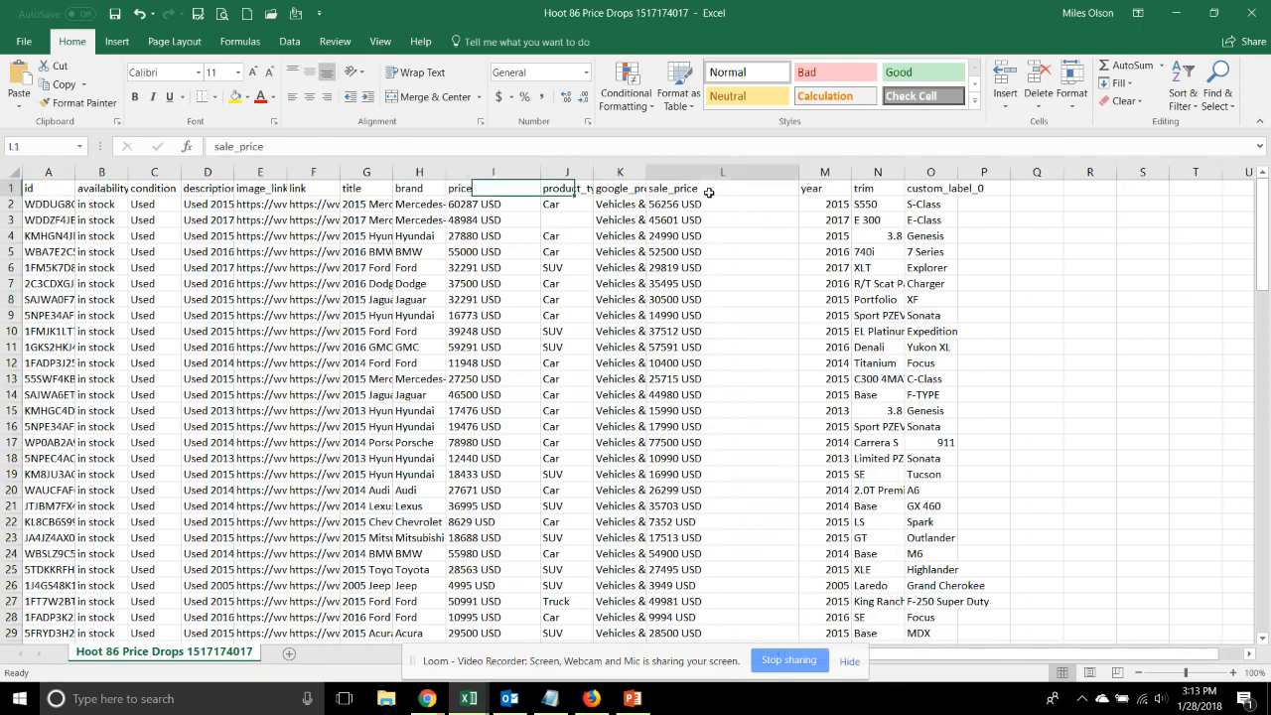
left_click(480, 191)
left_click(662, 191)
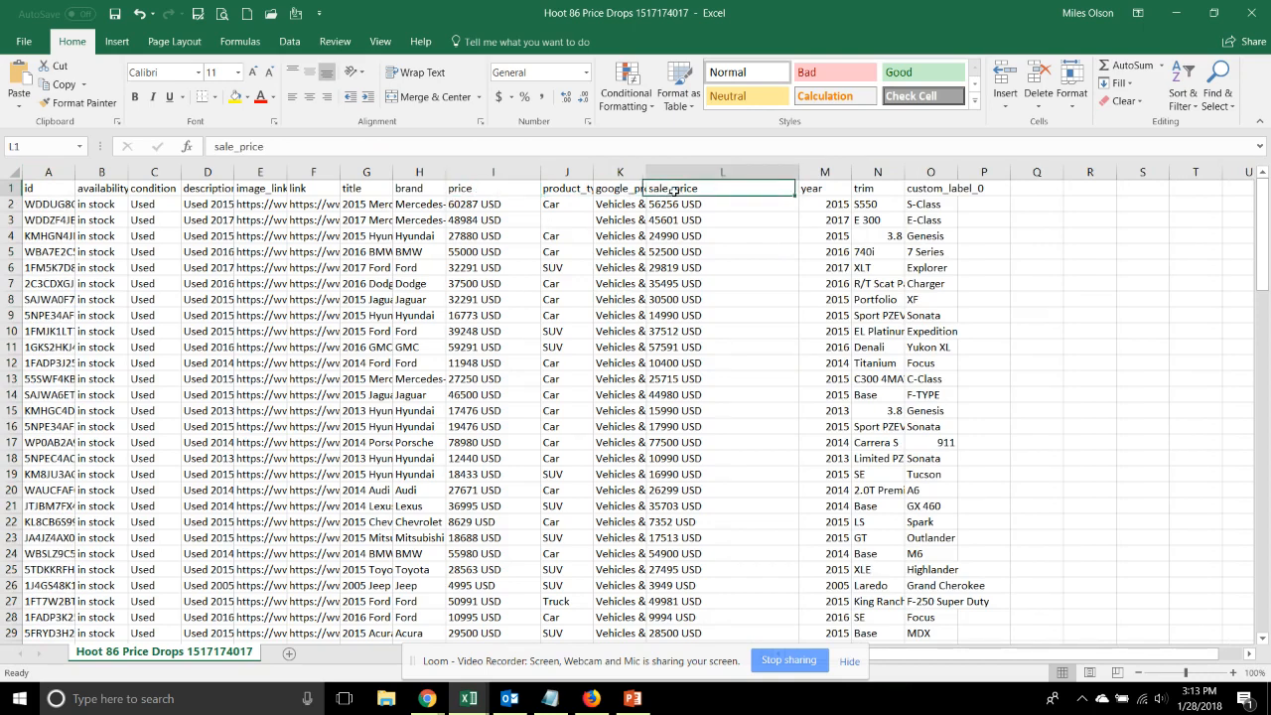
left_click(490, 188)
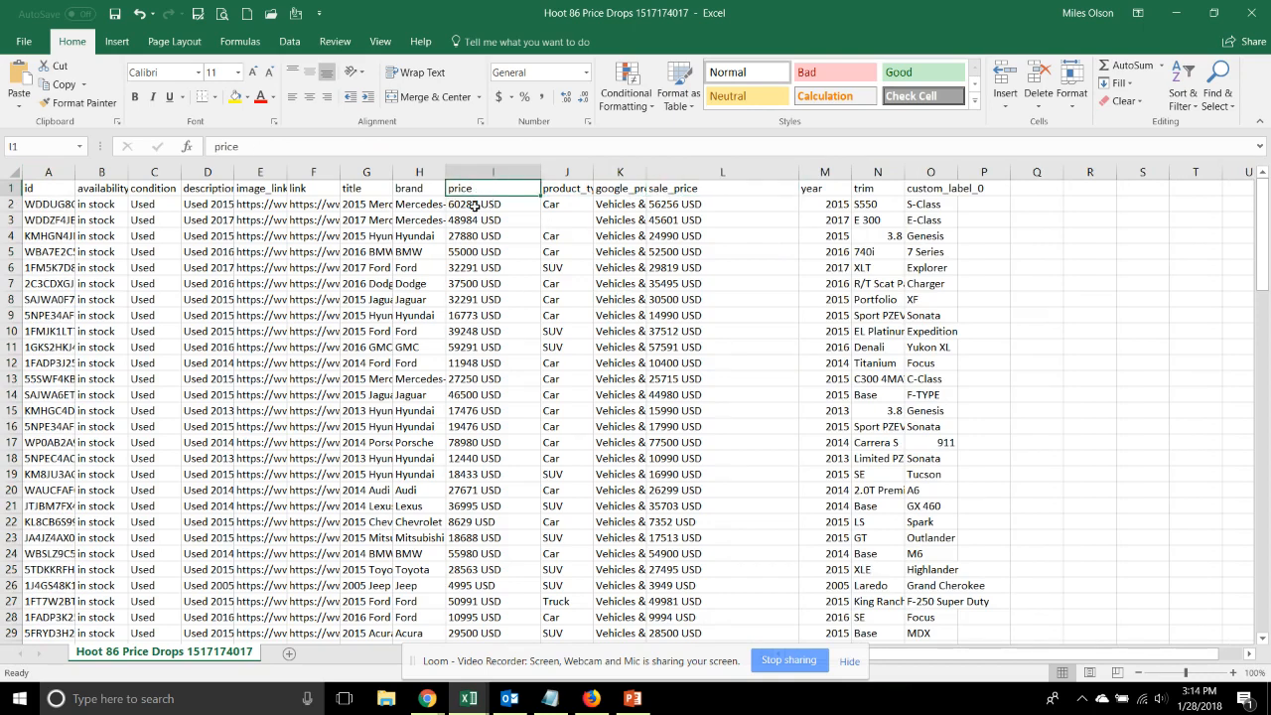
left_click(476, 205)
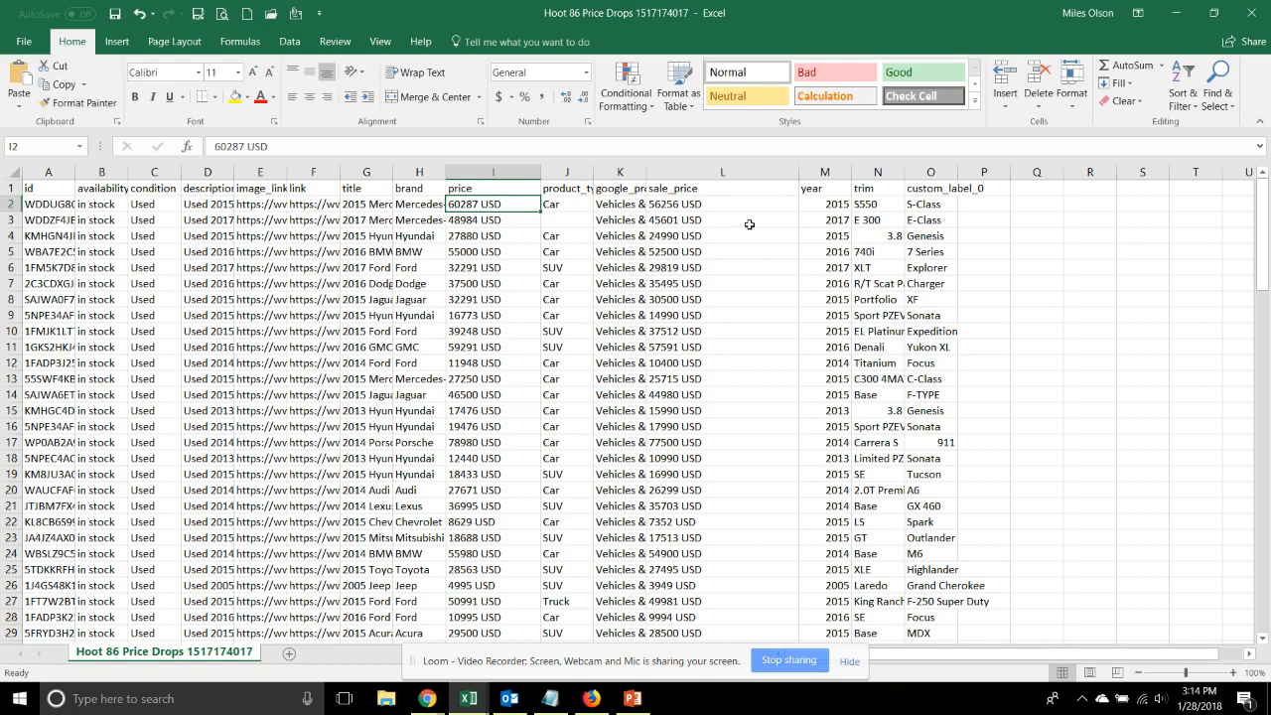
left_click(690, 207)
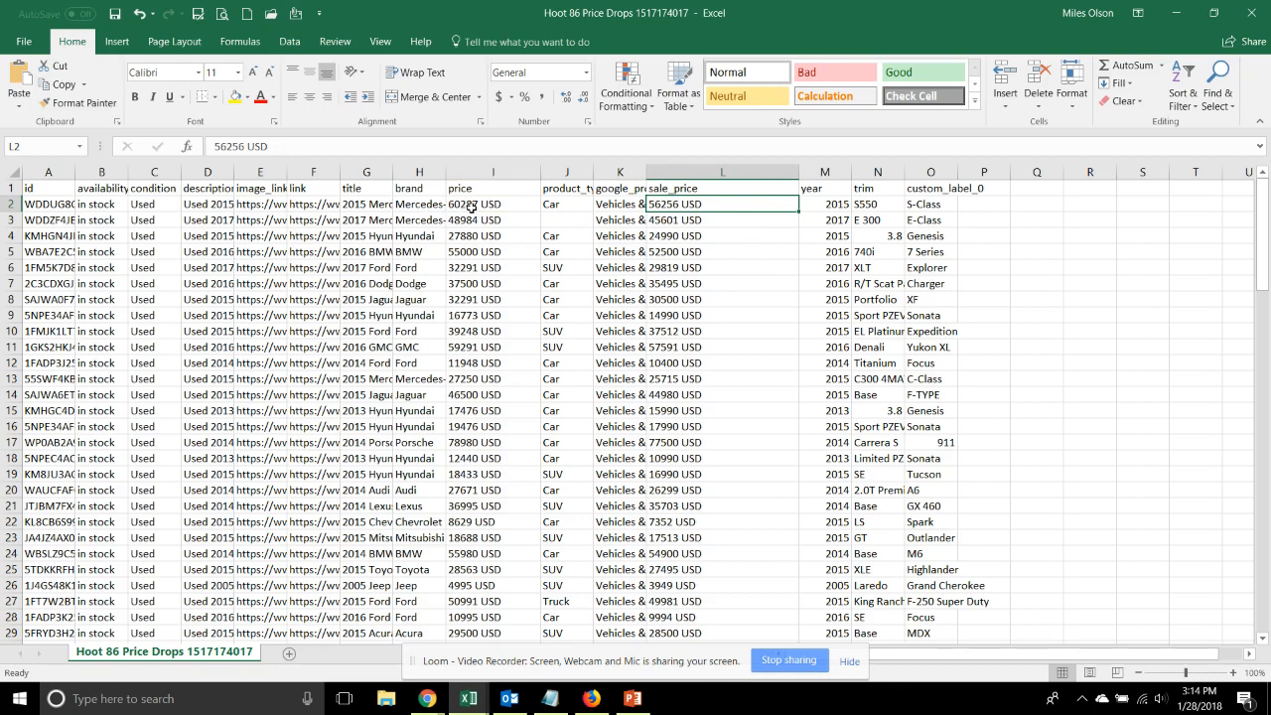
left_click(214, 205)
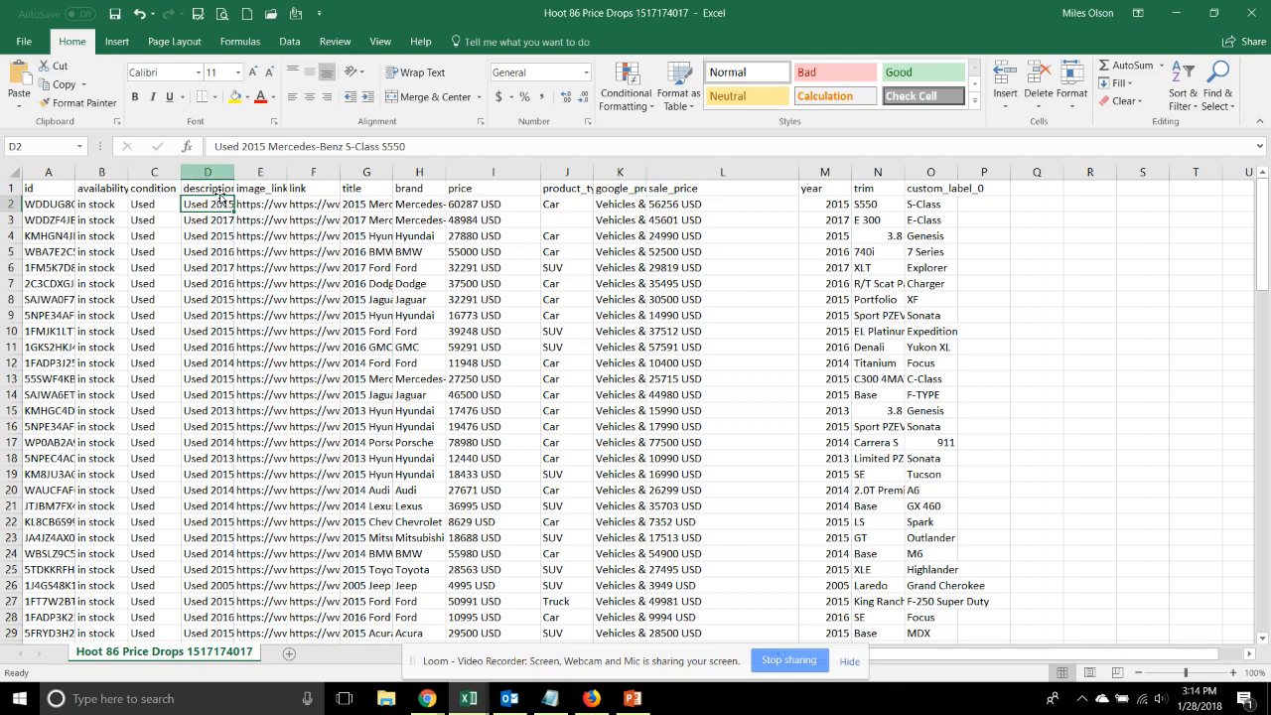
left_click(465, 204)
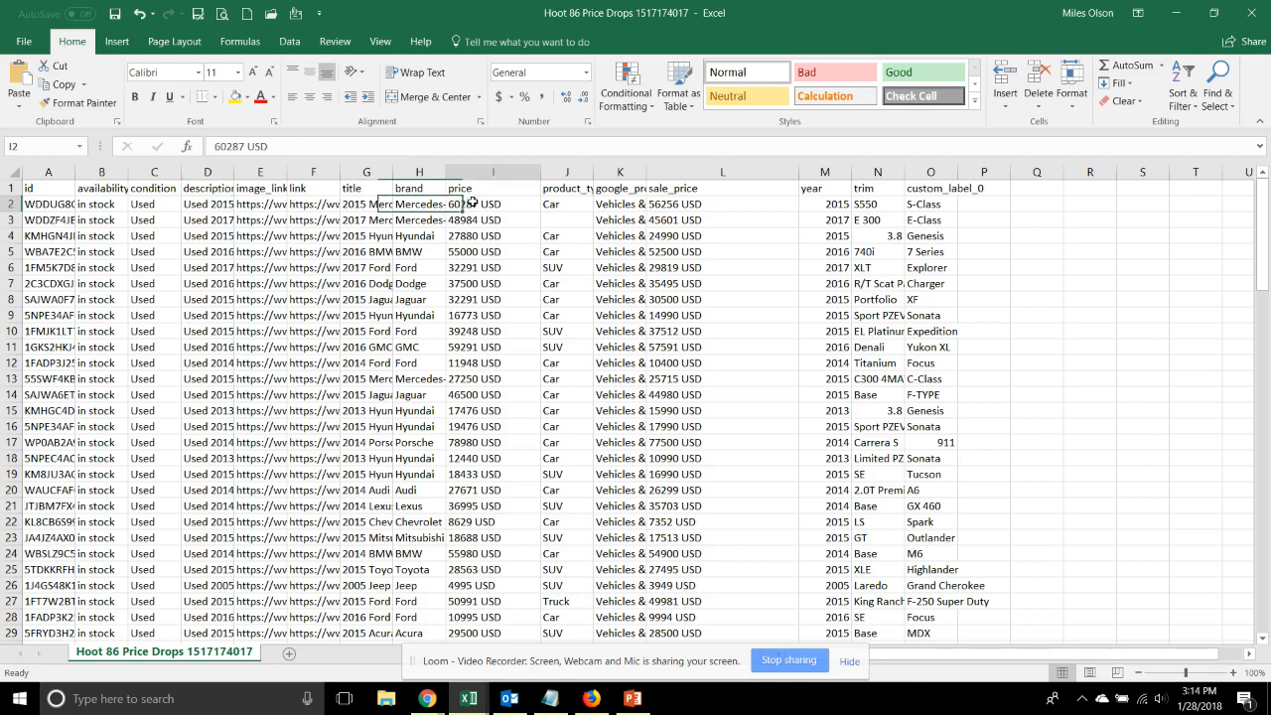
Step: Check the first vehicle's sale price, close the price drops workbook without saving, and collapse the Demo Feed 3 details
left_click(663, 204)
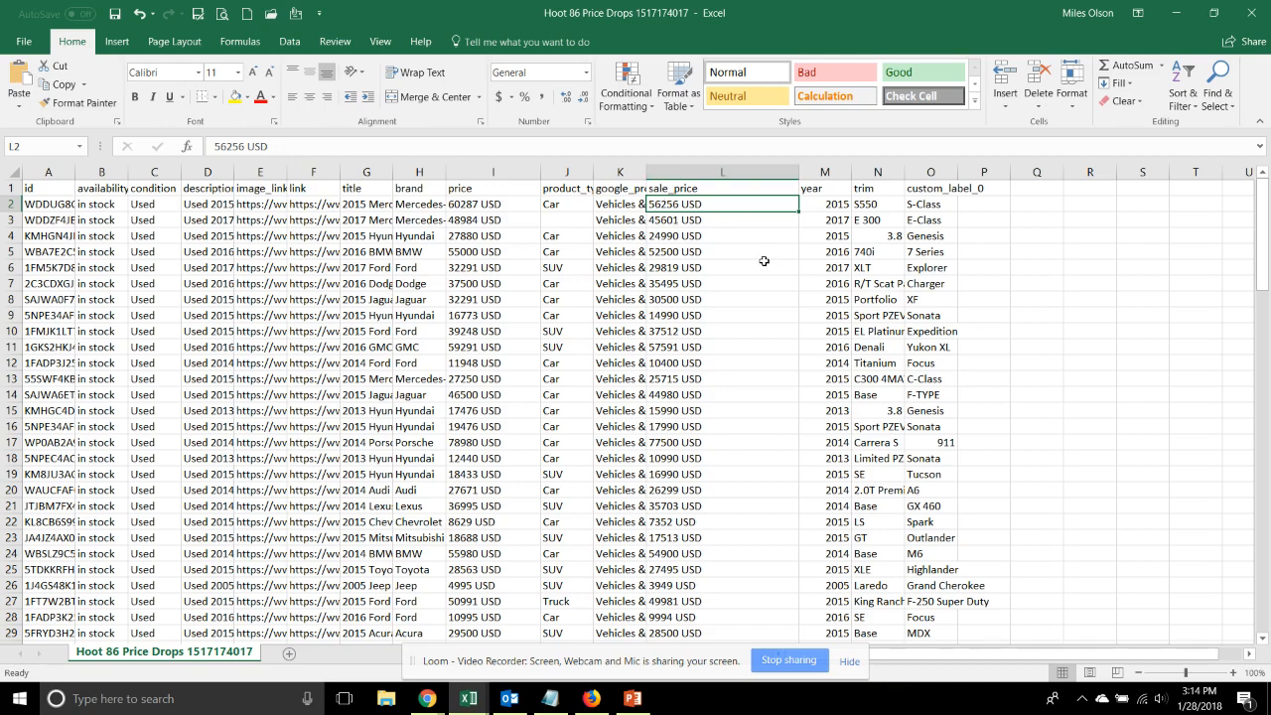
left_click(1251, 12)
left_click(634, 369)
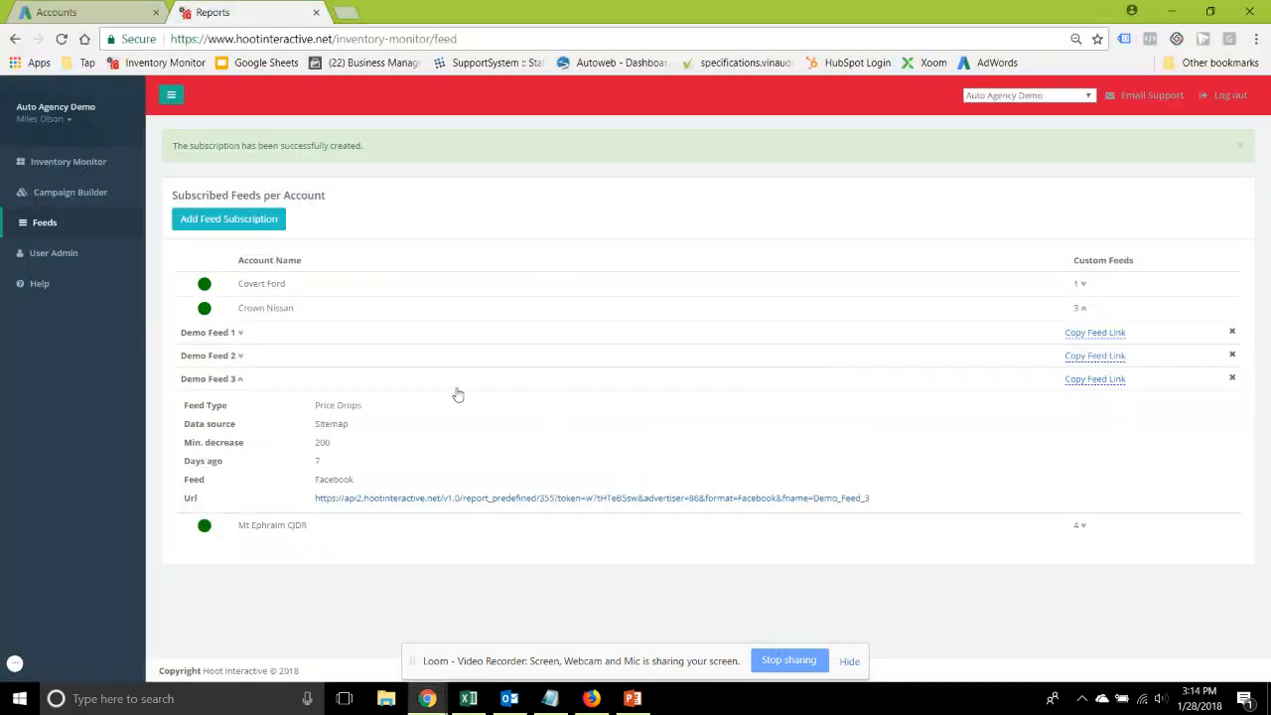
left_click(208, 378)
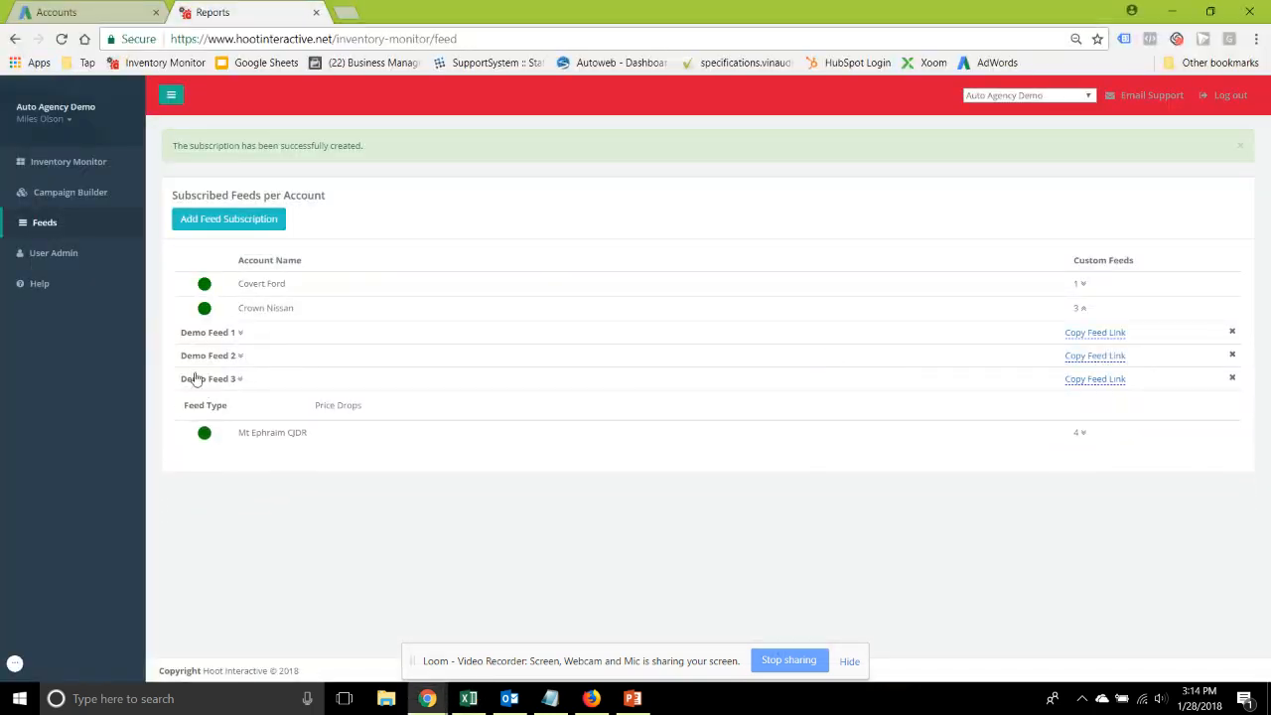
Step: Start a new feed subscription named Demo Feed 4 with Crown Nissan as the advertiser
left_click(226, 220)
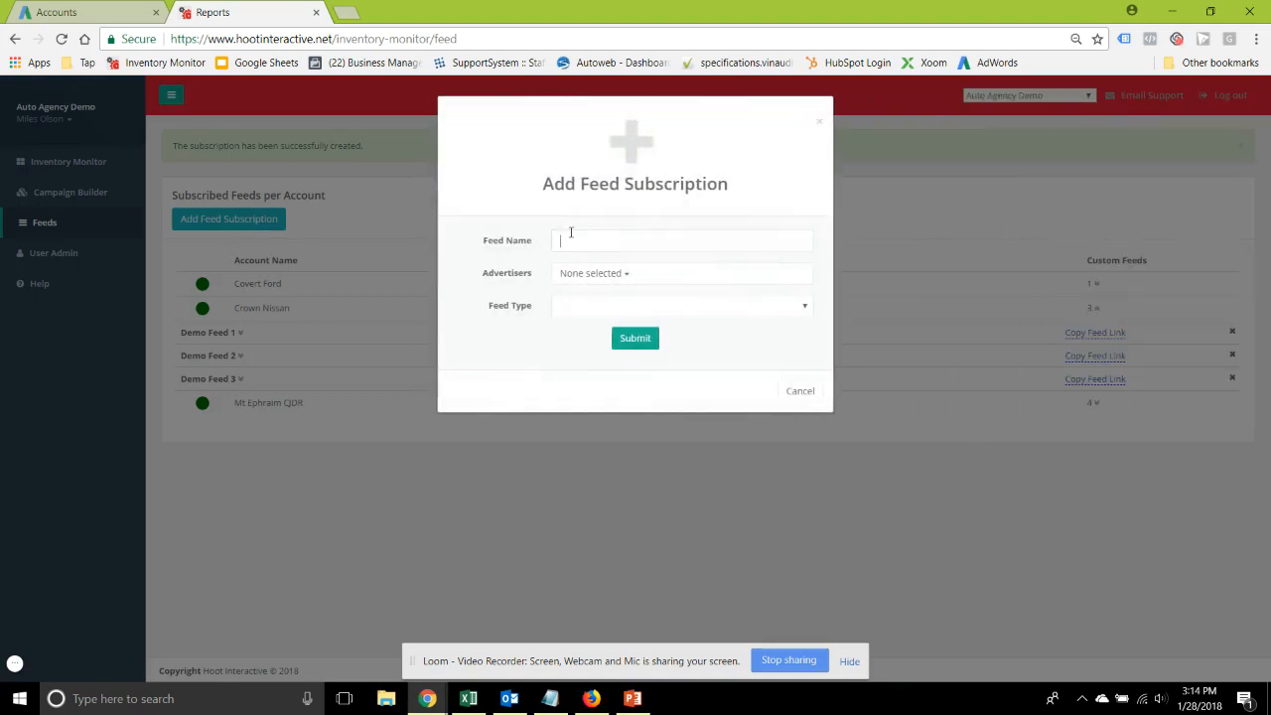
type("Demo Feed 4")
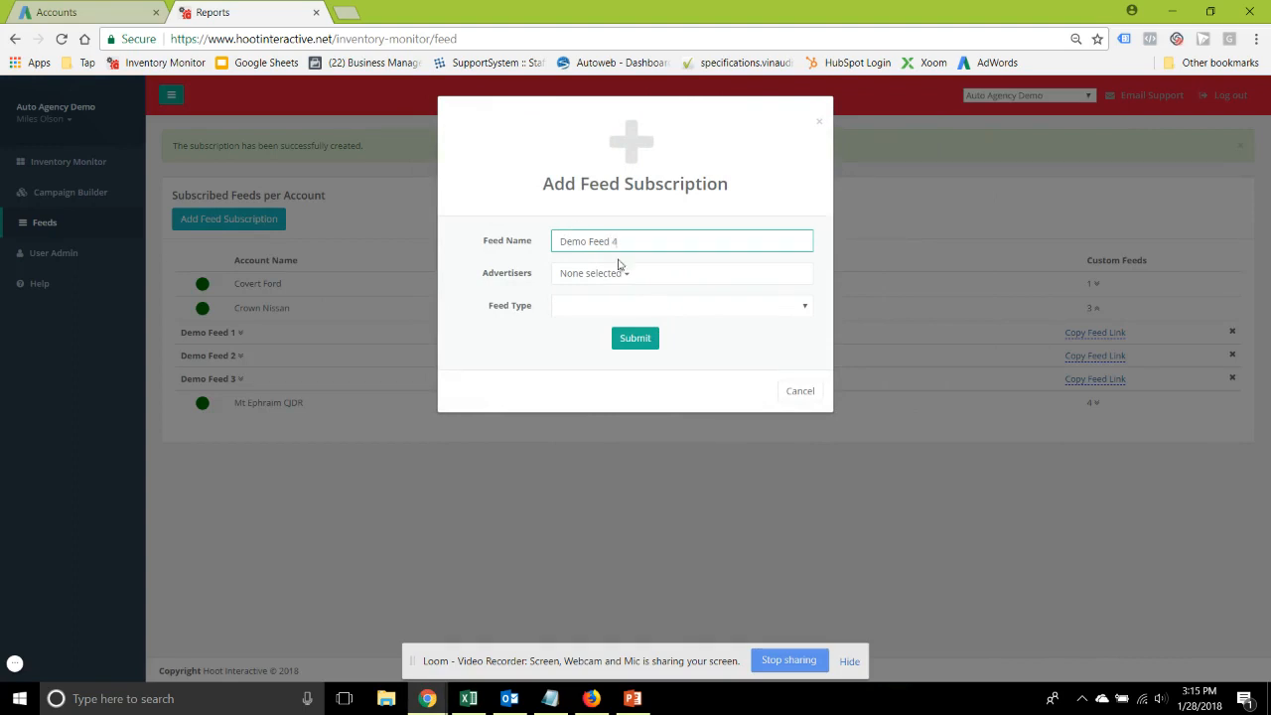
left_click(620, 272)
left_click(599, 407)
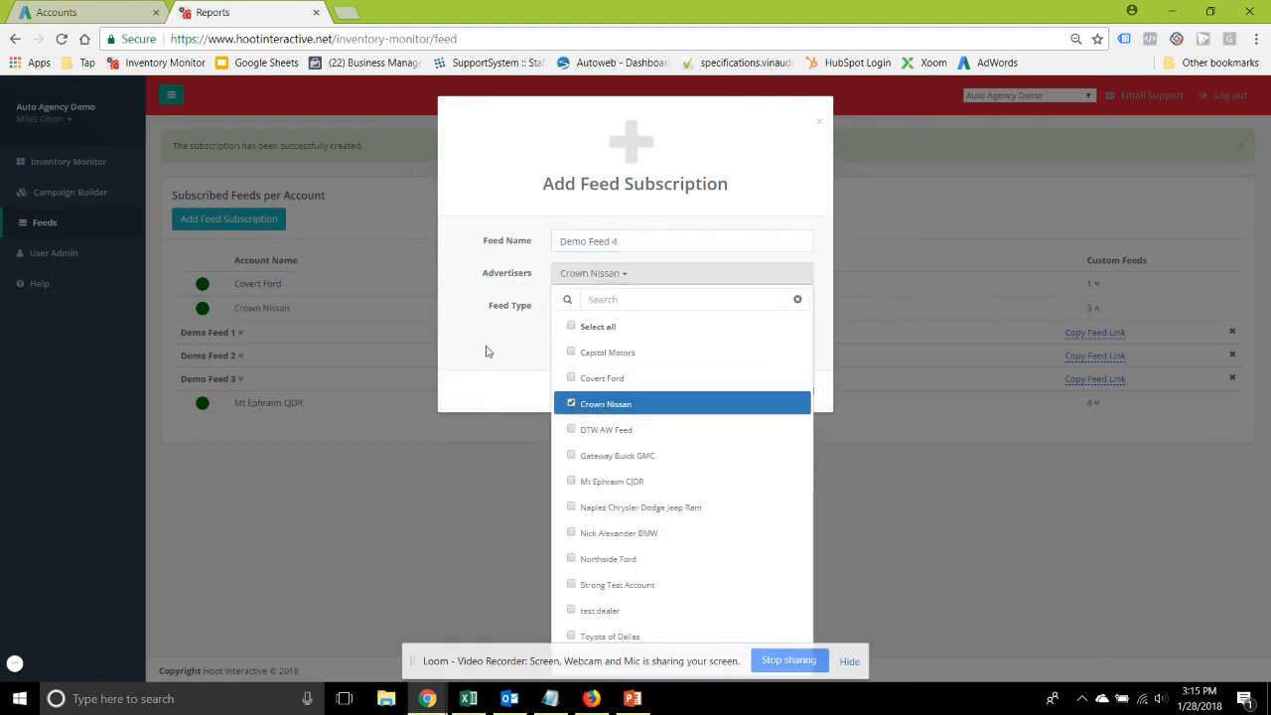
left_click(490, 351)
Step: Set the feed type to Aging inventory, including vehicles that have been in inventory over 45 days
left_click(570, 315)
left_click(577, 375)
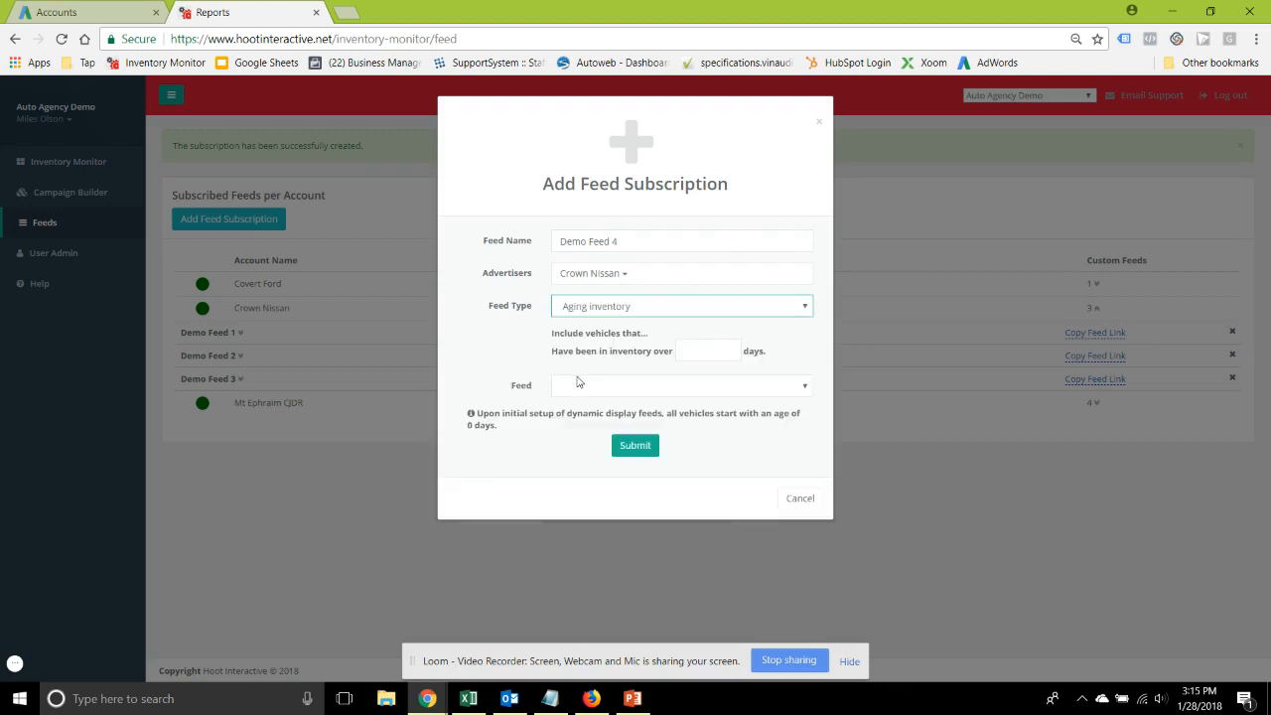
left_click(700, 351)
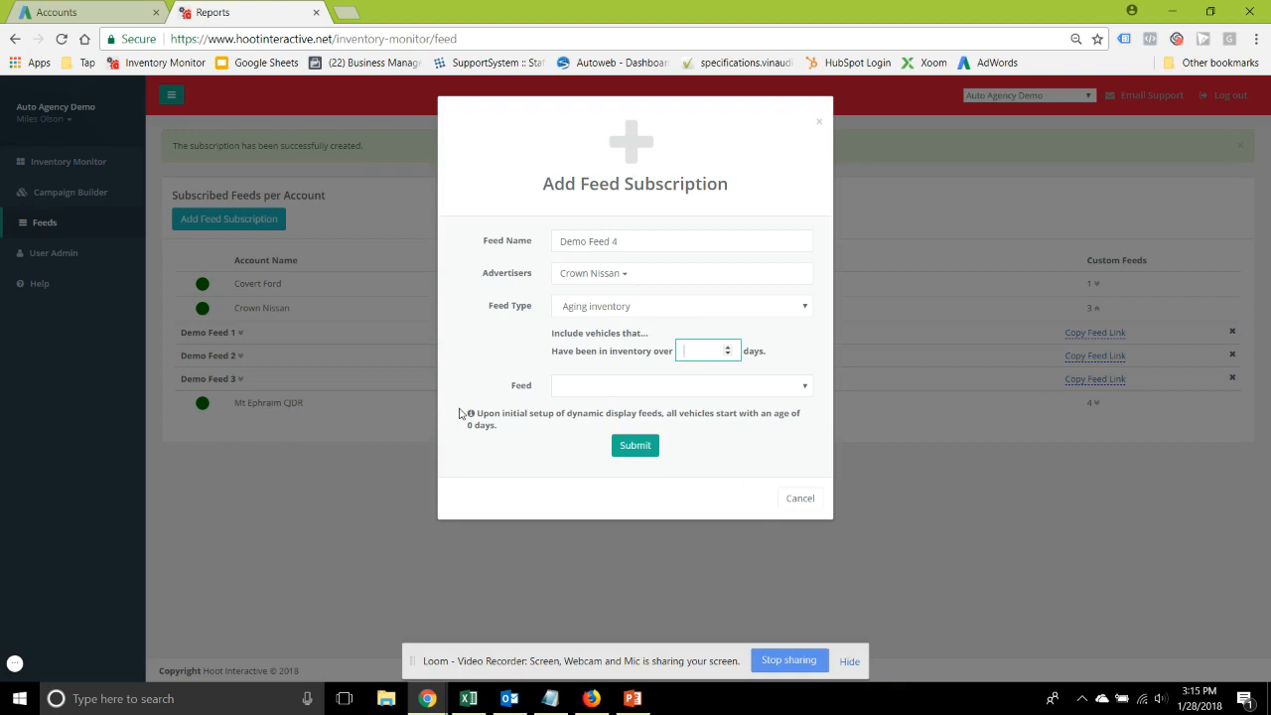
type("45")
left_click(539, 357)
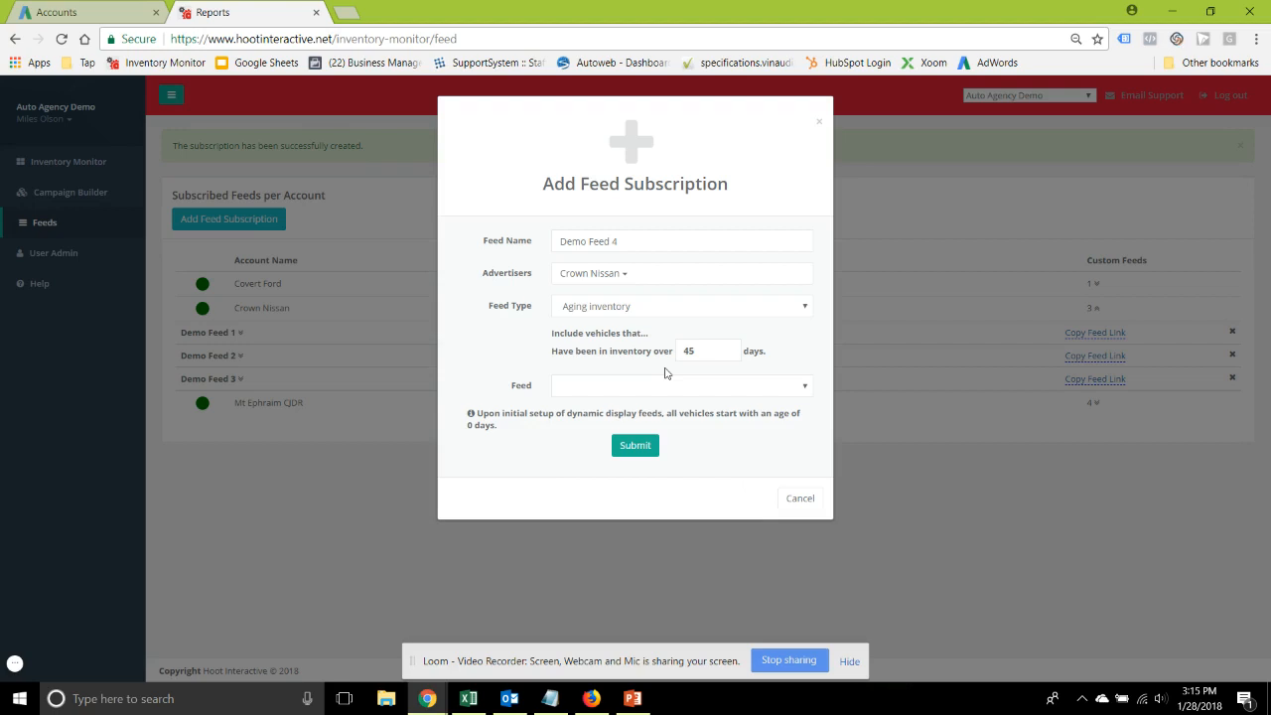
Step: Choose Facebook as the feed format and submit the Demo Feed 4 subscription
left_click(573, 389)
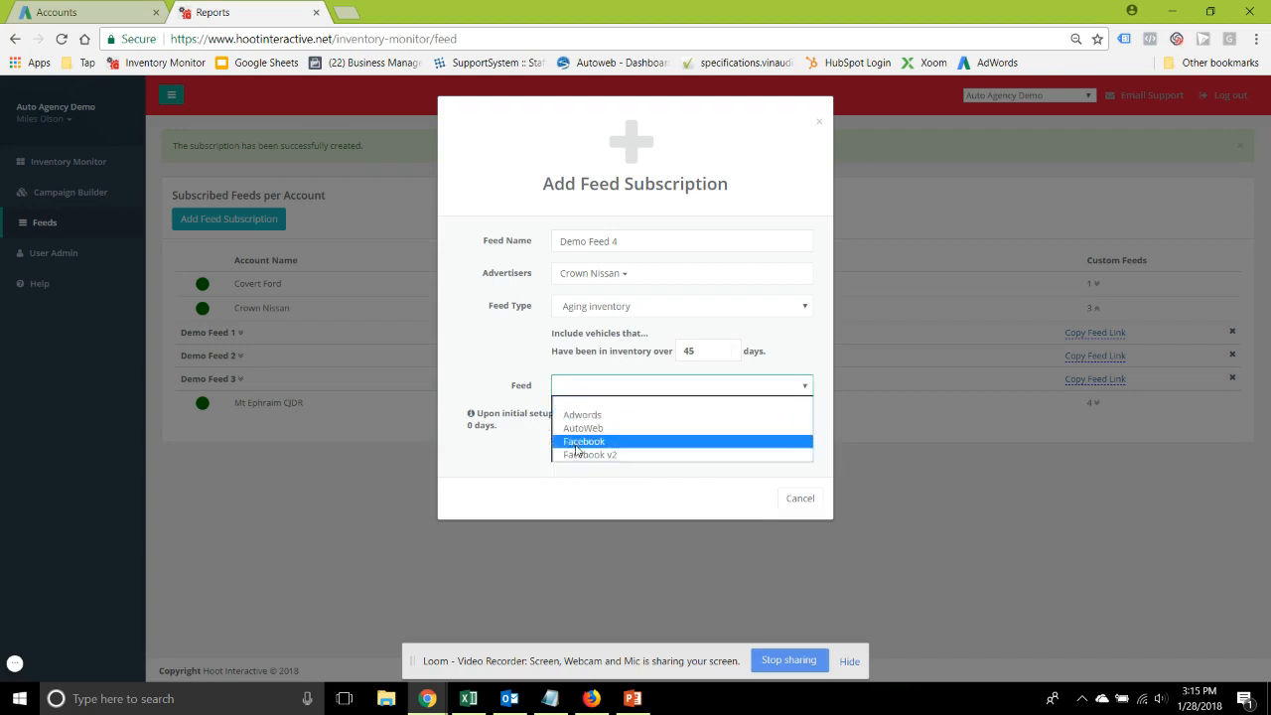
left_click(575, 445)
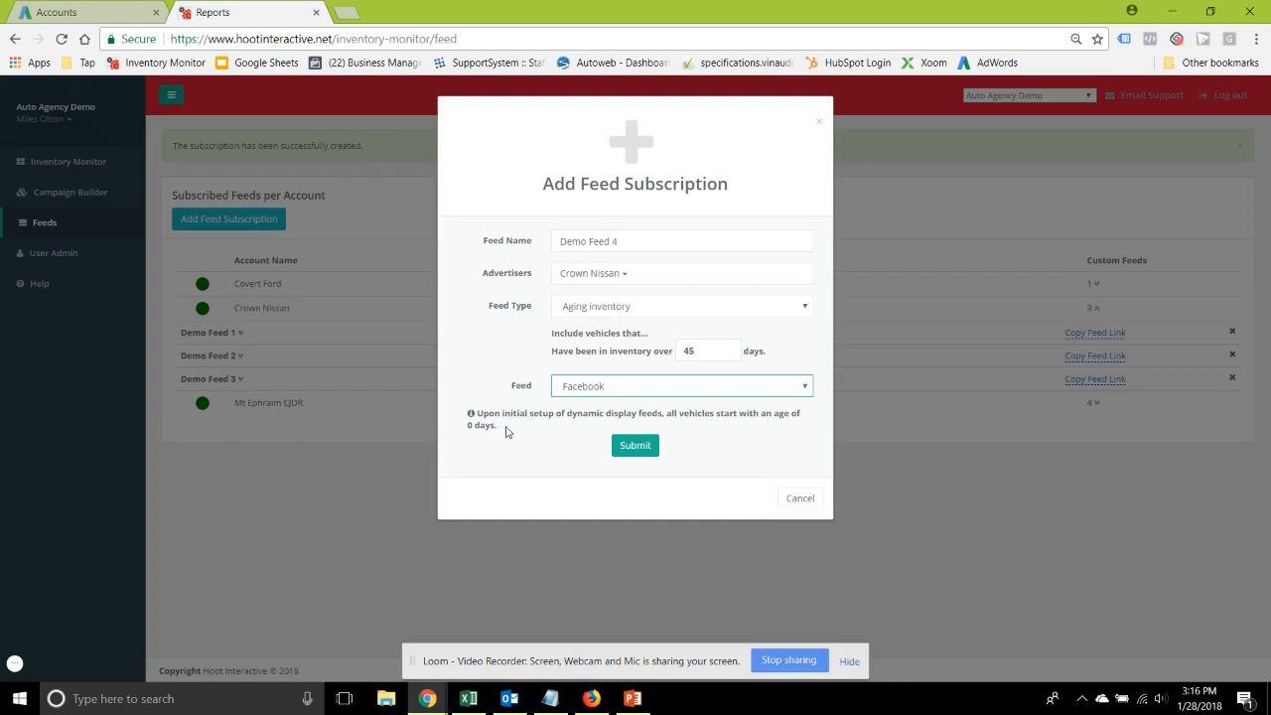
left_click(627, 446)
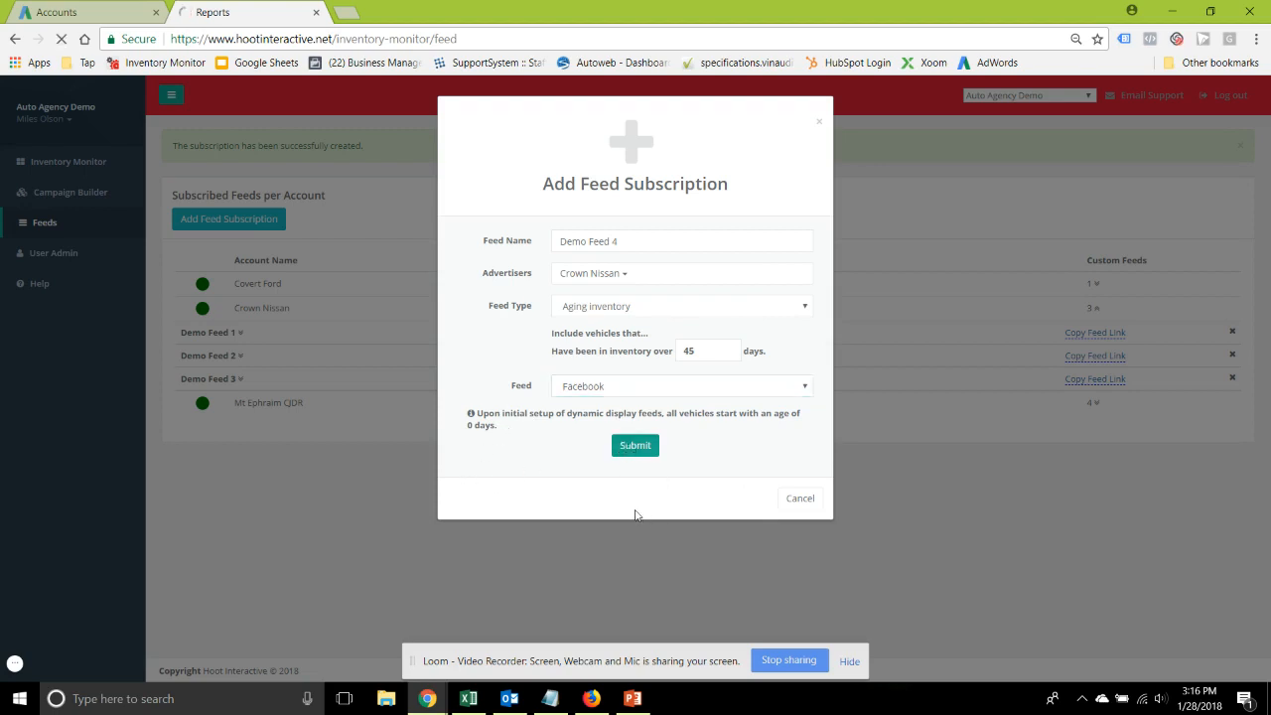
Step: Expand Demo Feed 4 under Crown Nissan, download the feed file from its URL and open it in Excel
left_click(286, 310)
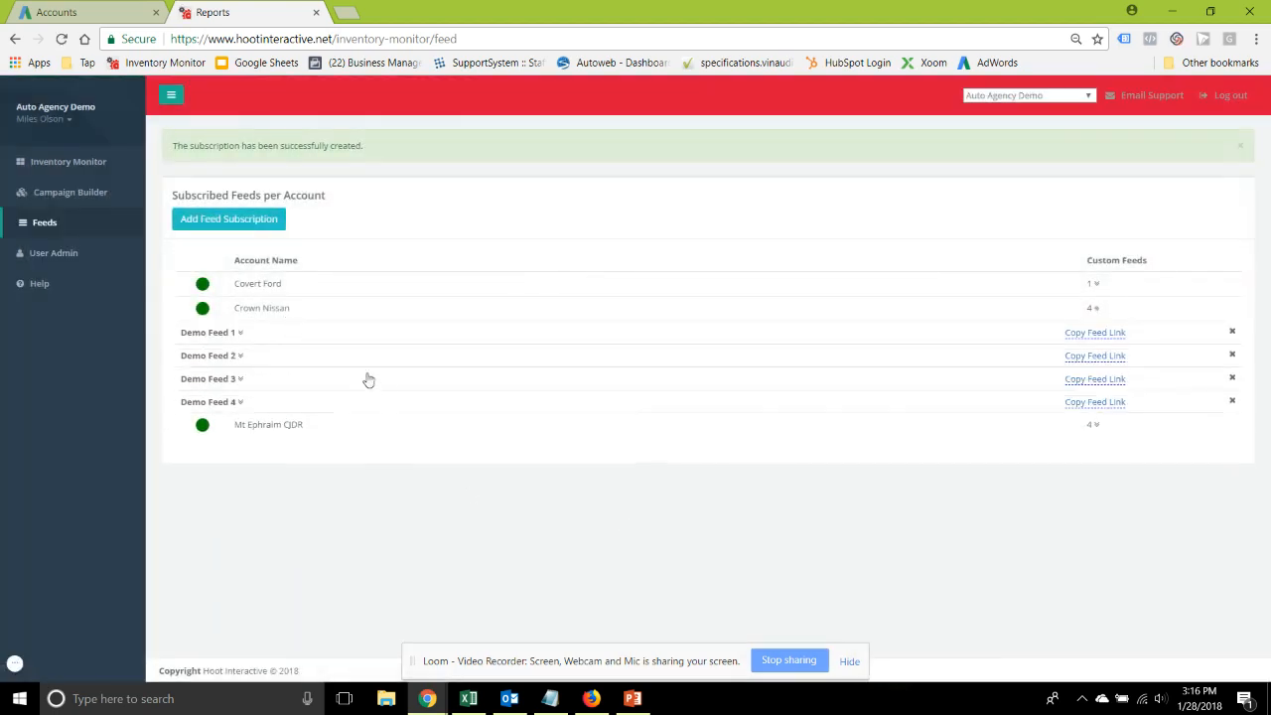
left_click(211, 409)
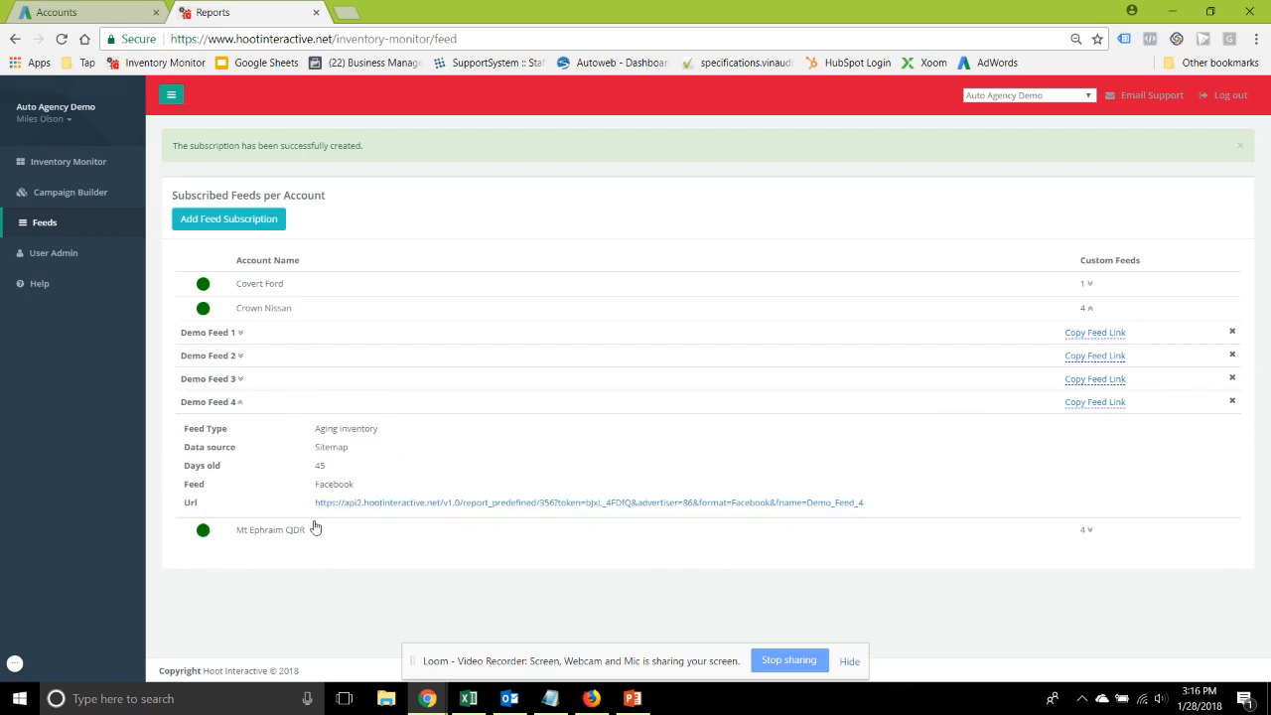
left_click(401, 506)
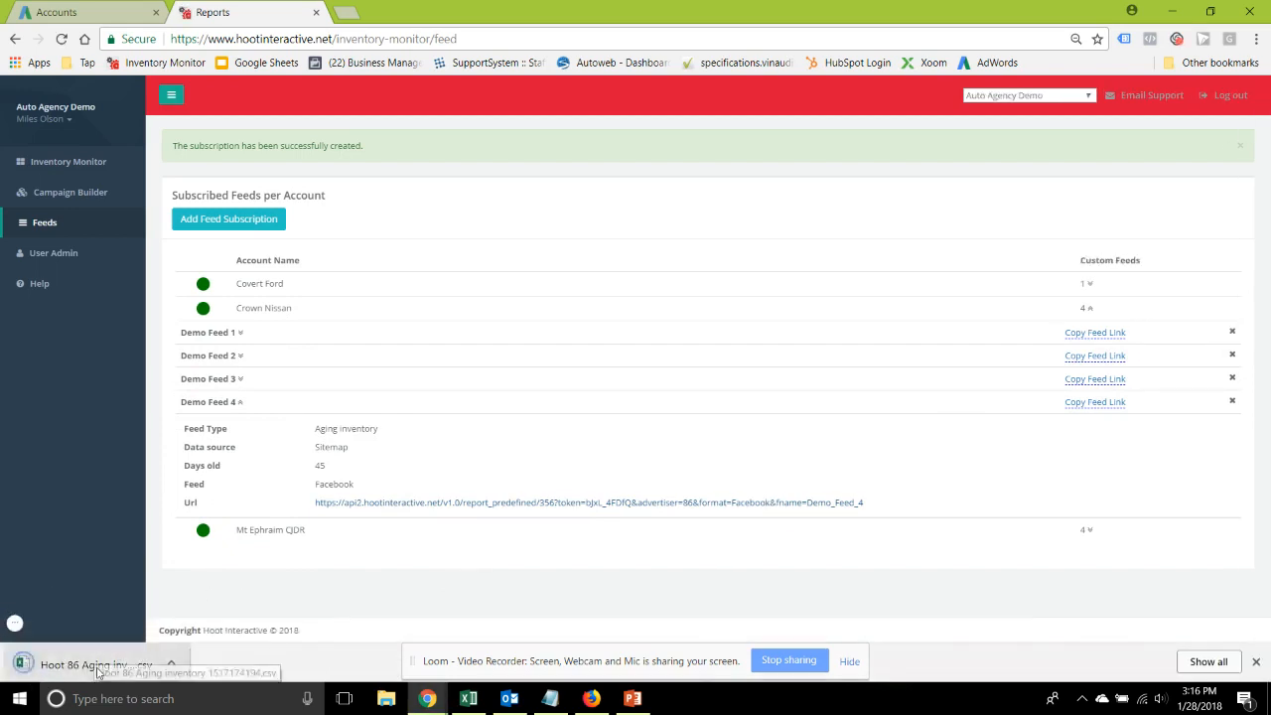
left_click(104, 667)
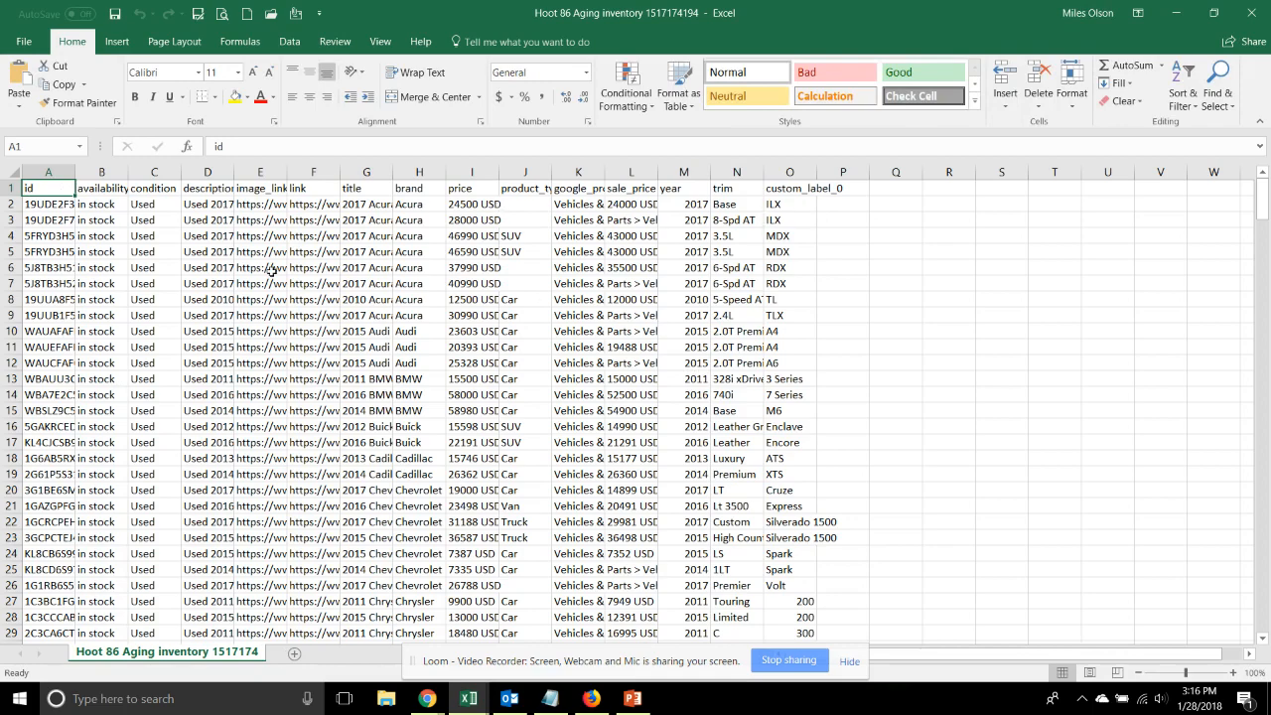
Step: Select the id column to check how many vehicles the aging inventory feed includes
left_click(50, 172)
scroll(389, 327, "down", 1)
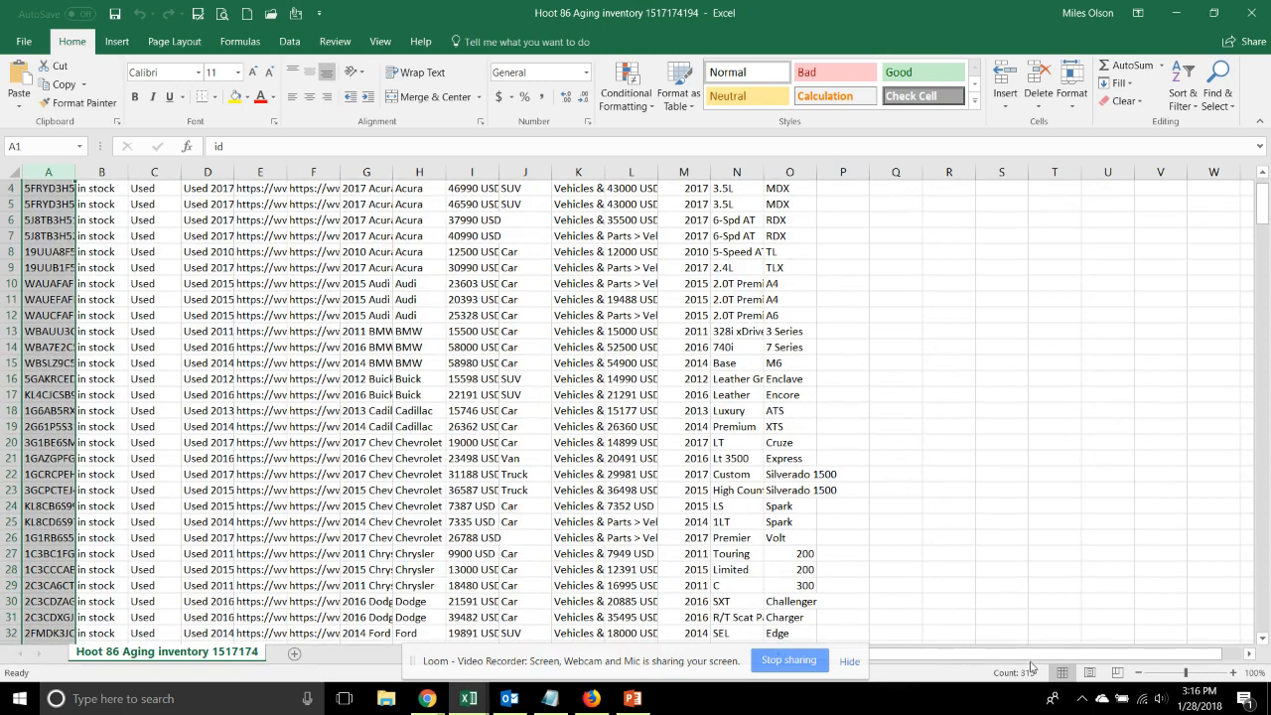
scroll(298, 489, "up", 1)
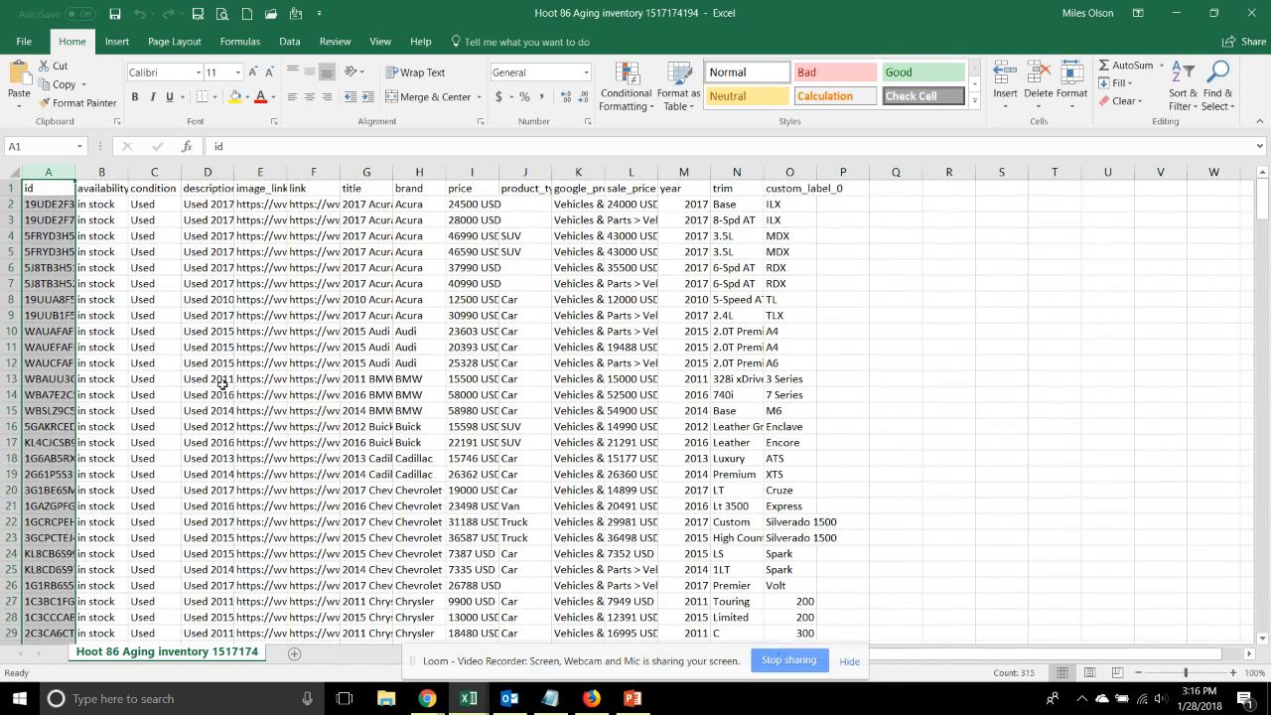
left_click(349, 359)
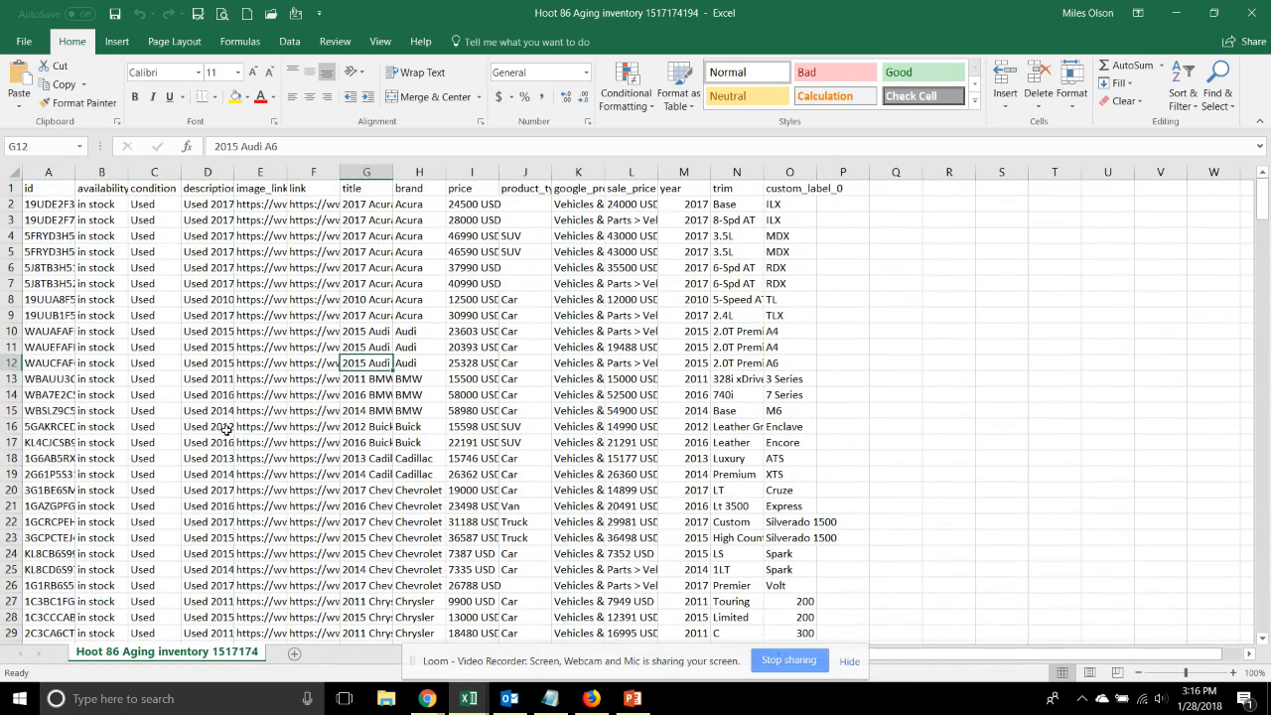
Step: Close the aging inventory workbook, return to the feeds page in the browser and collapse the Demo Feed 4 details
left_click(1251, 13)
key("alt+Tab")
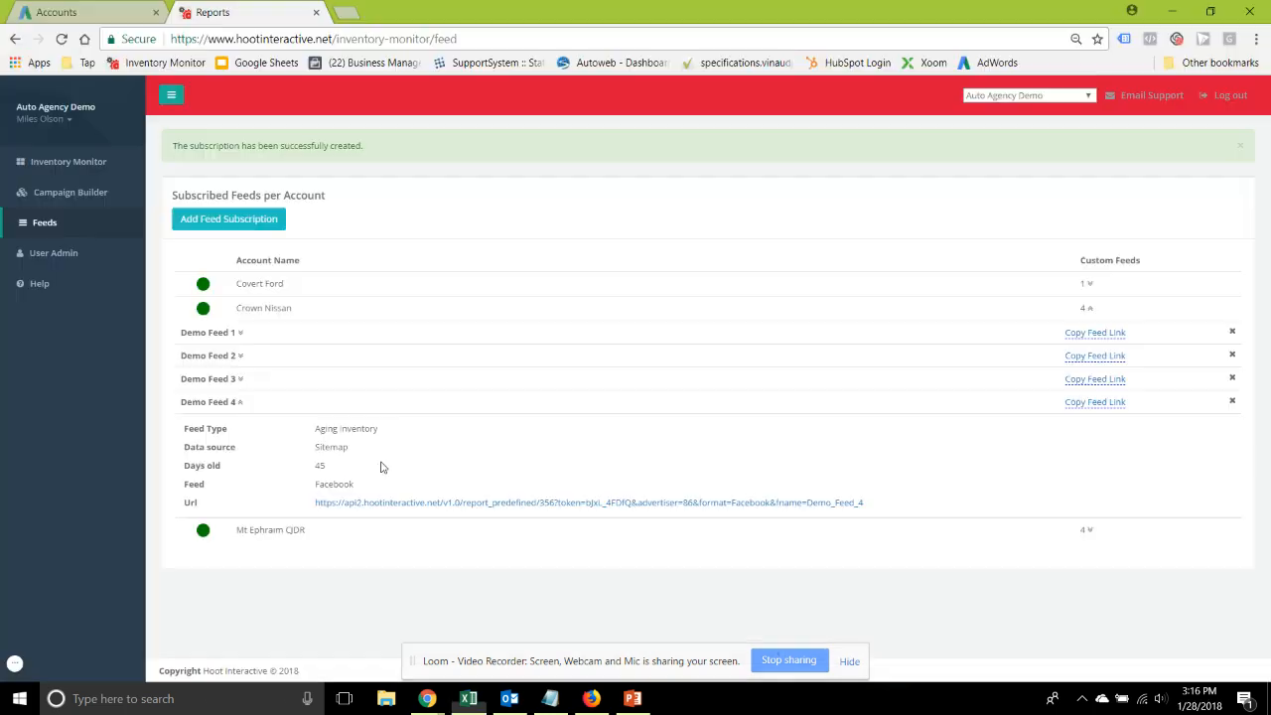
left_click(200, 402)
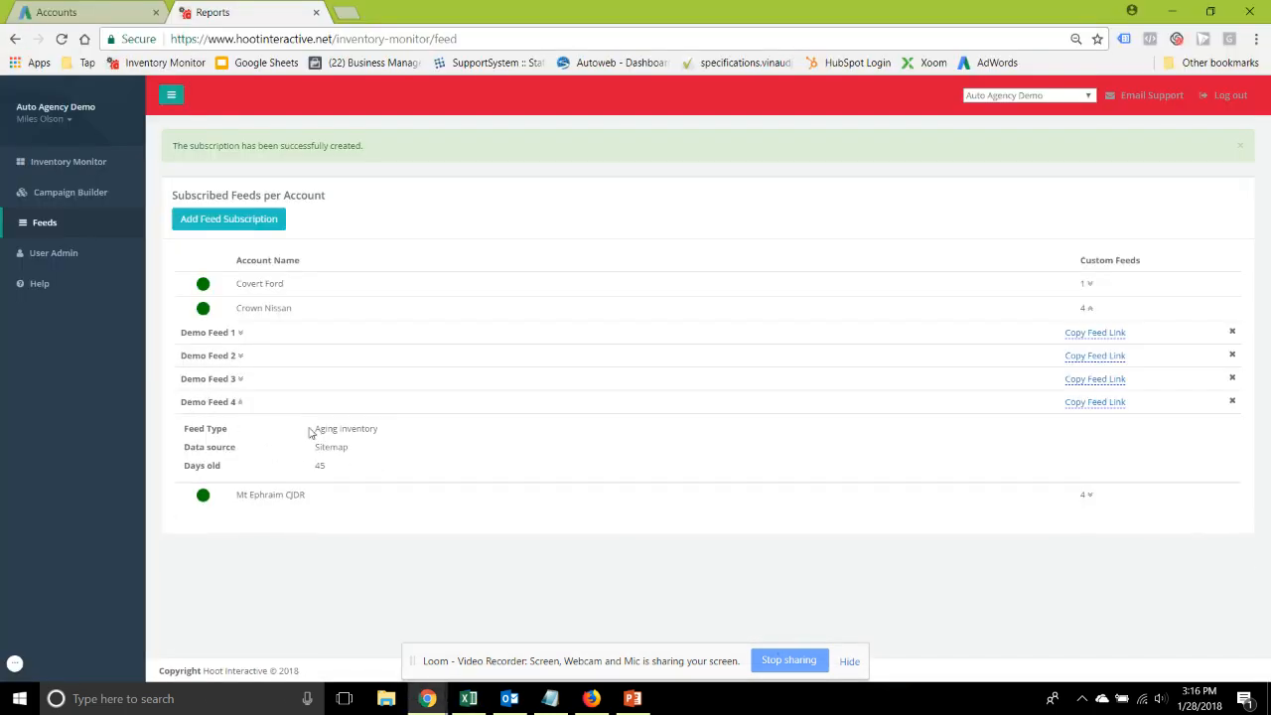
Step: Start another feed subscription named Demo Sold Report with Crown Nissan as the advertiser
left_click(210, 221)
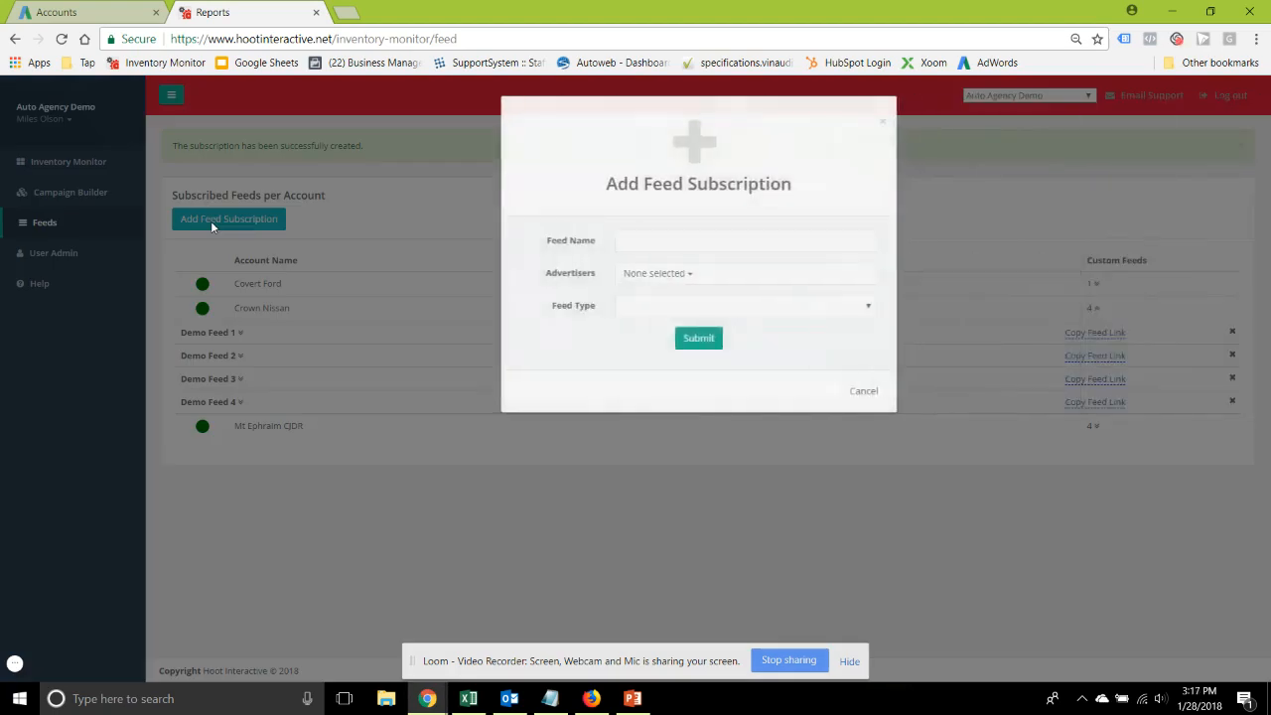
left_click(602, 235)
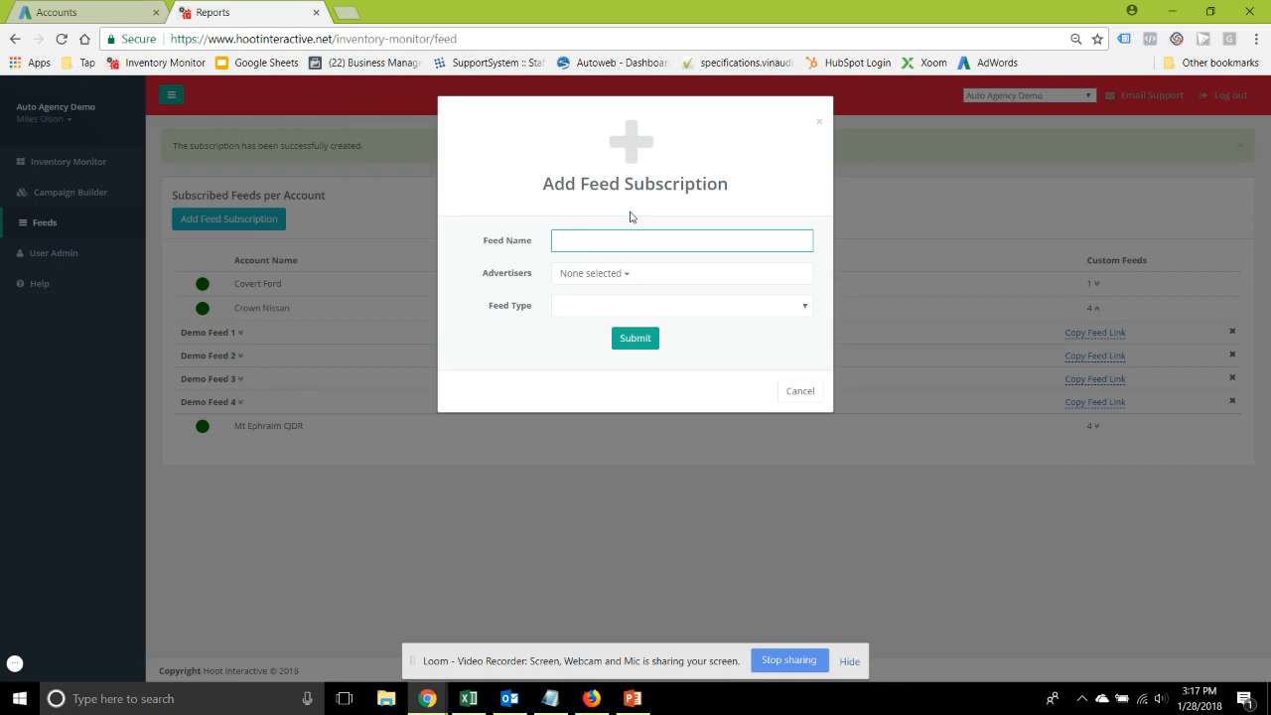
type("Demo Sold Report")
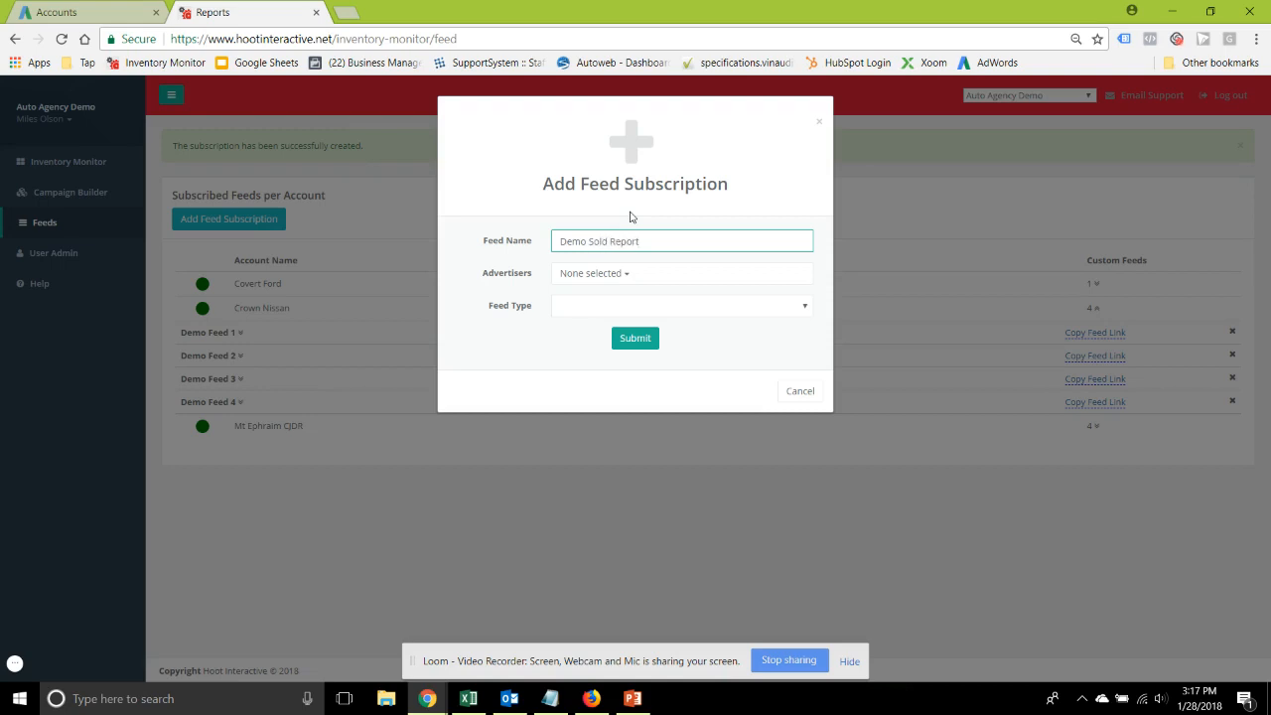
left_click(594, 273)
left_click(556, 404)
left_click(501, 343)
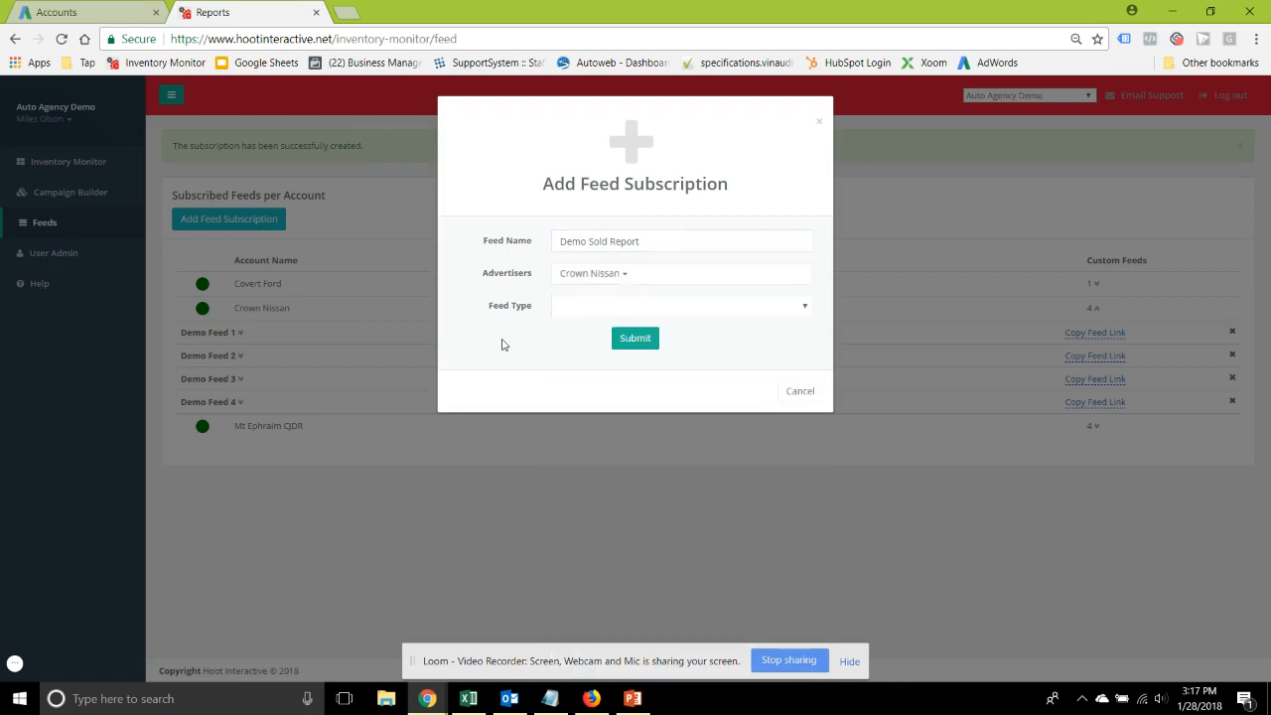
left_click(599, 283)
left_click(502, 375)
Step: Set the feed type to Sold for vehicles removed from inventory in the last 7 days, and submit the subscription
left_click(588, 305)
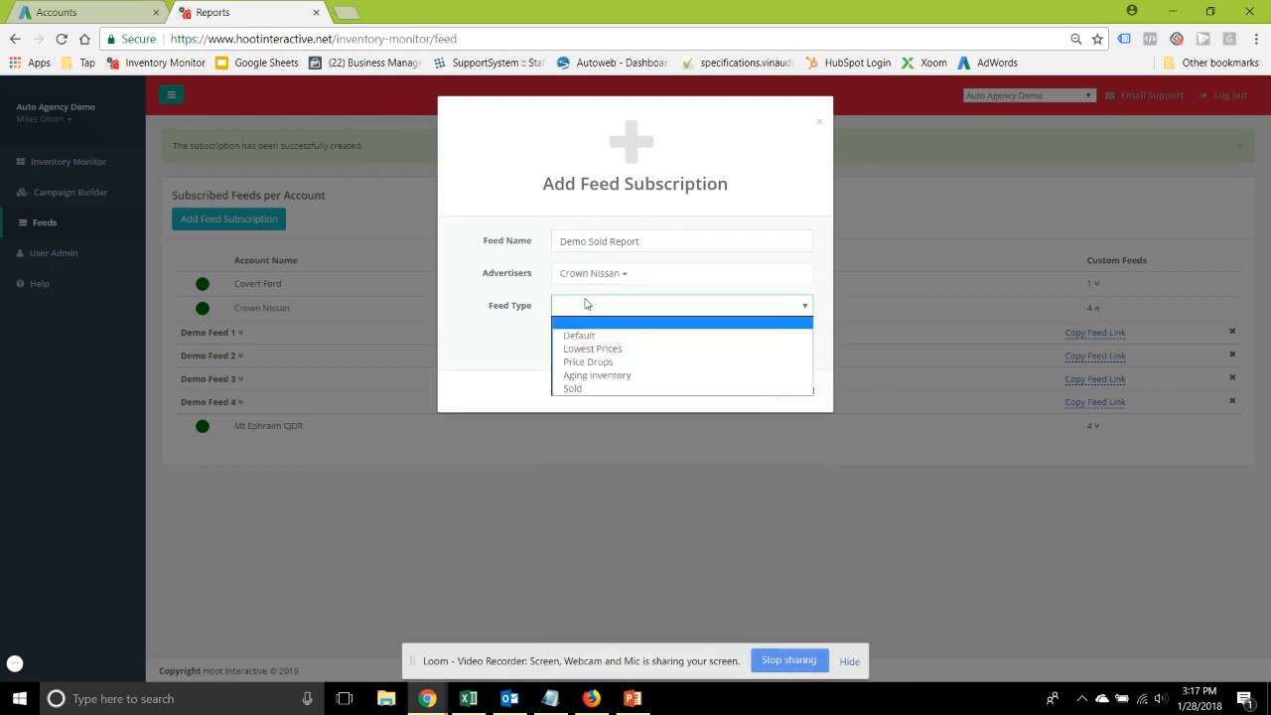
left_click(582, 388)
left_click(621, 351)
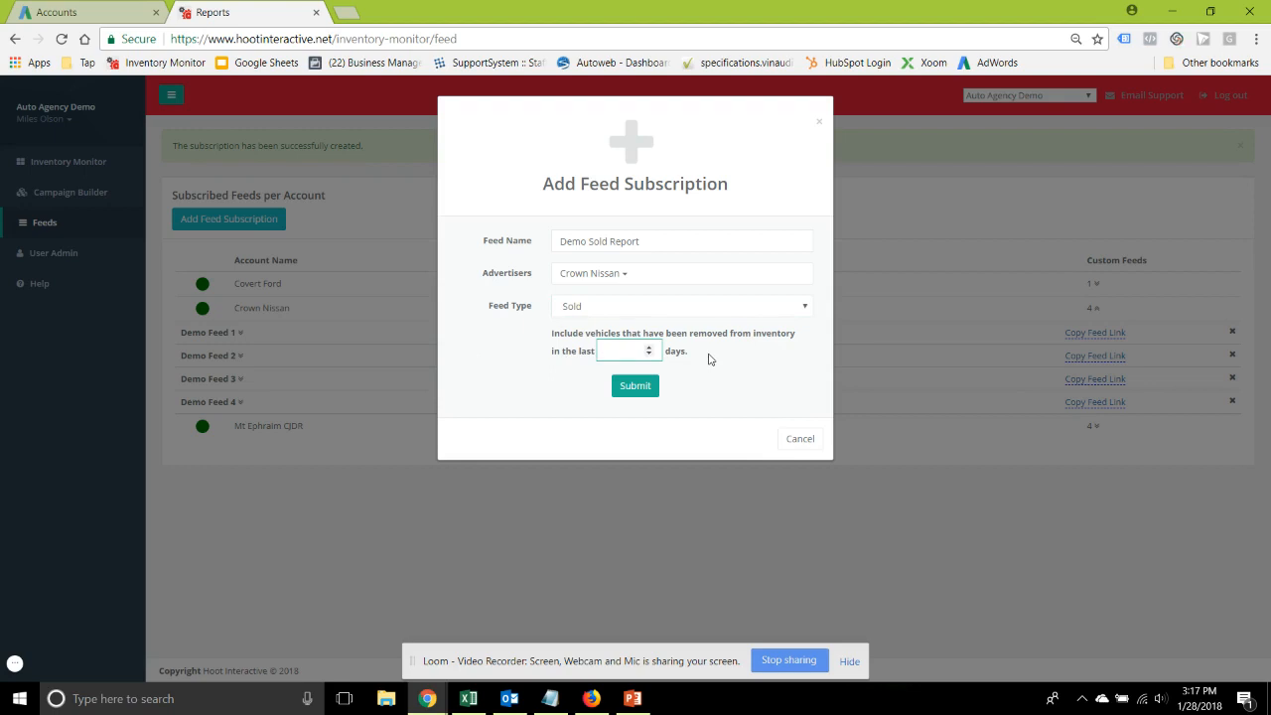
type("7")
left_click(636, 390)
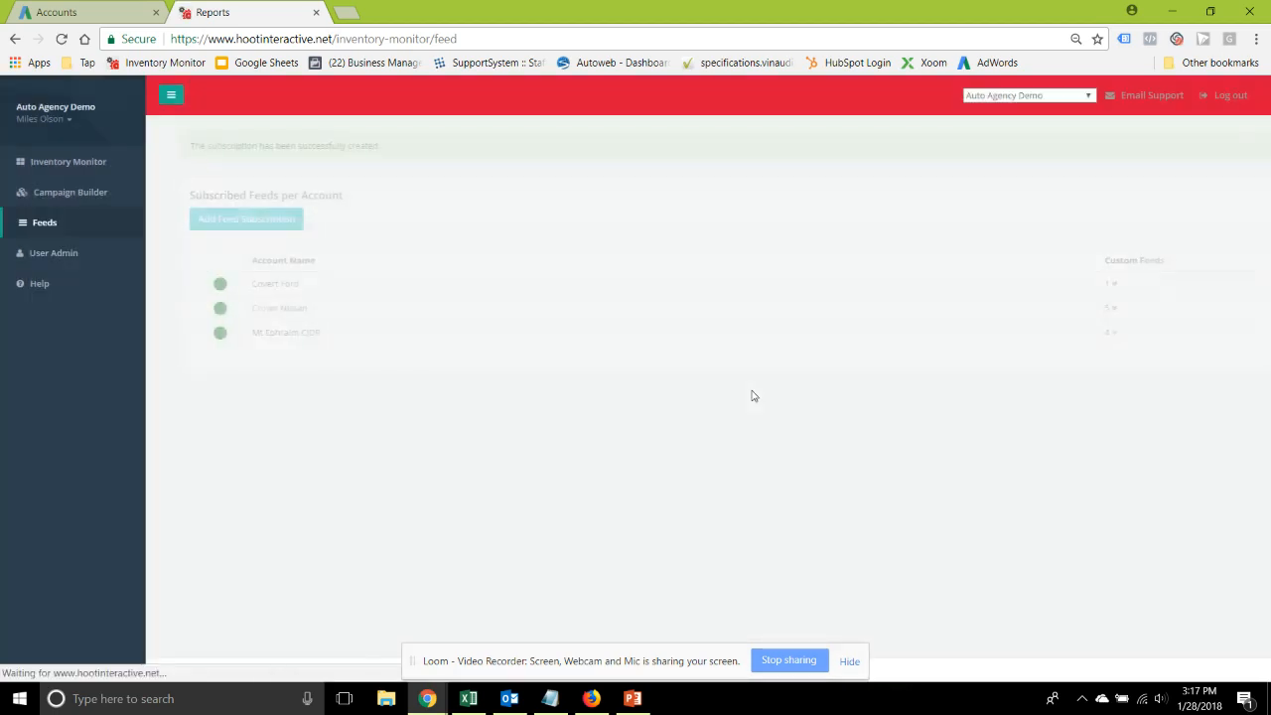
Step: Expand Demo Sold Report under Crown Nissan, download the report file from its URL and open it in Excel
left_click(250, 309)
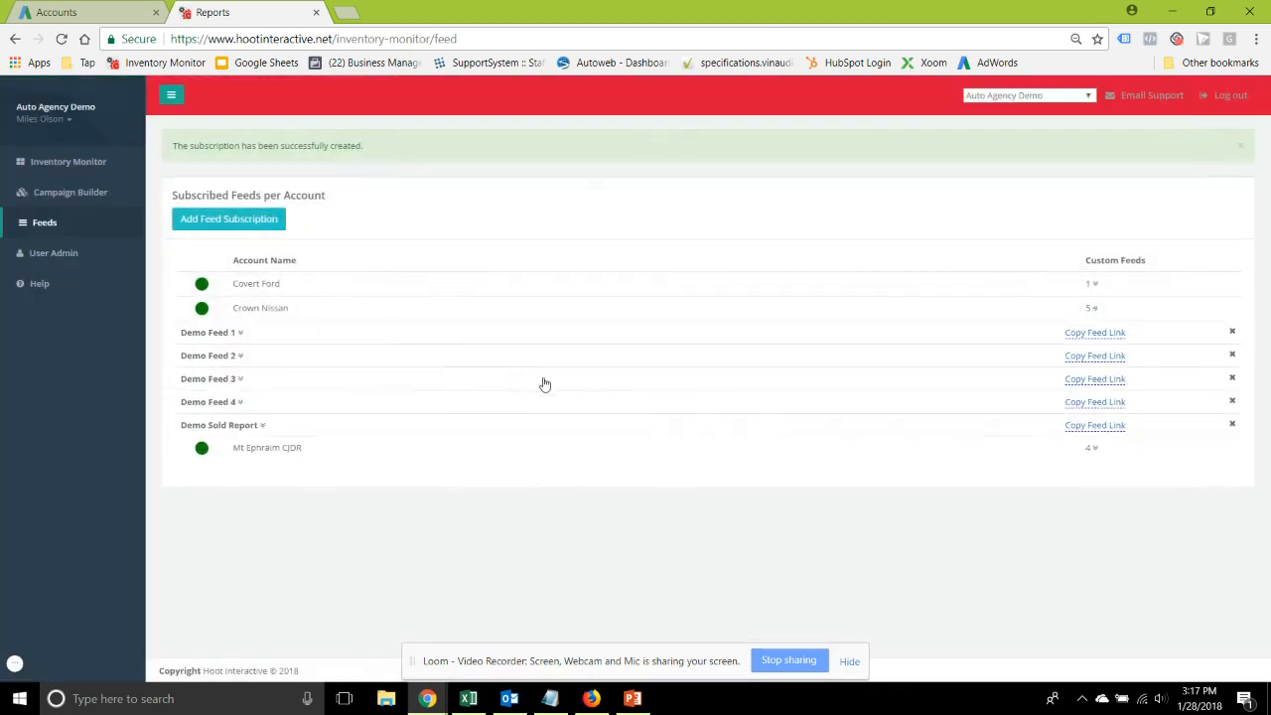
left_click(209, 426)
left_click(359, 507)
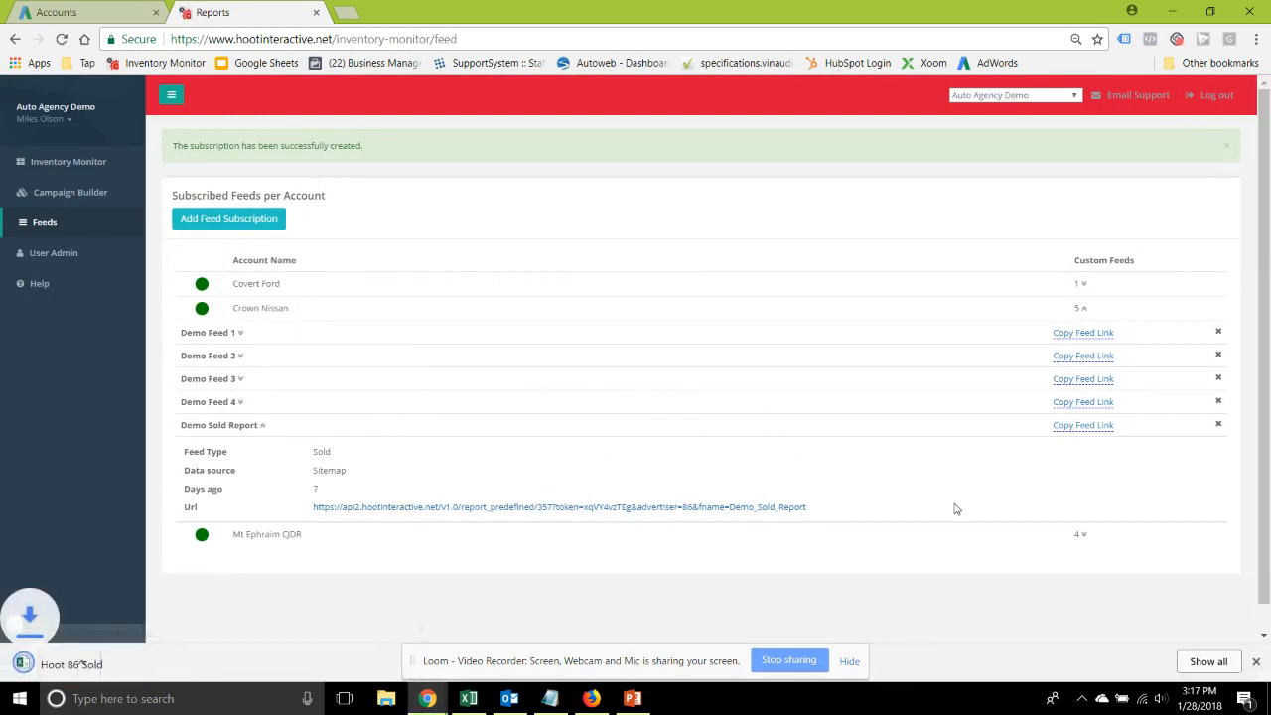
left_click(57, 664)
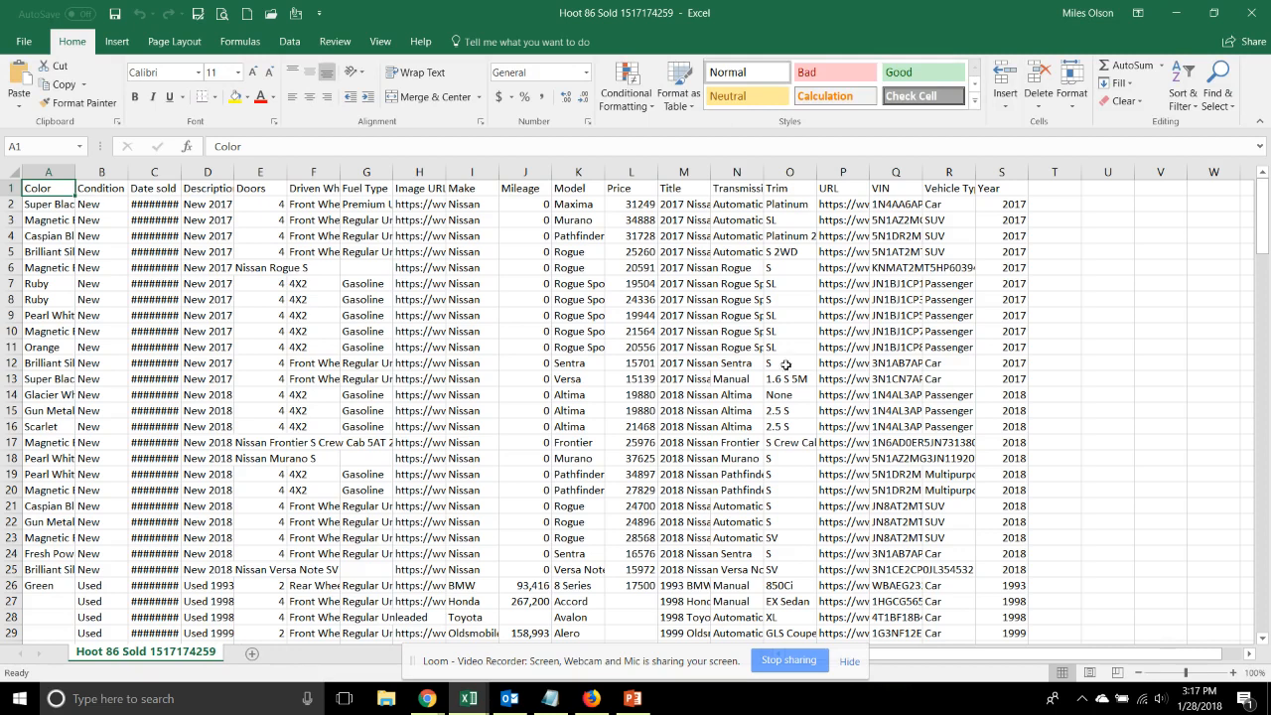
Step: Widen the Date sold and Description columns, and examine the first sold vehicle's description and VIN
double_click(180, 174)
left_click(255, 249)
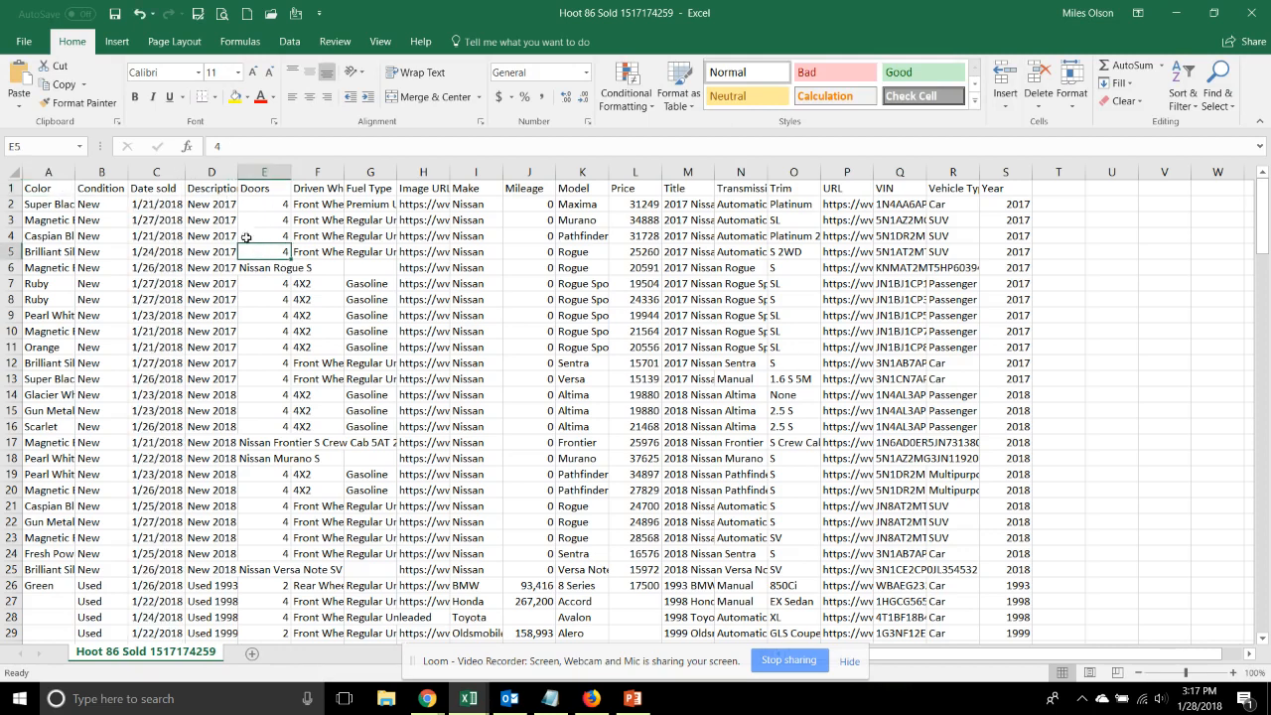
left_click_drag(239, 172, 292, 173)
left_click_drag(185, 173, 242, 173)
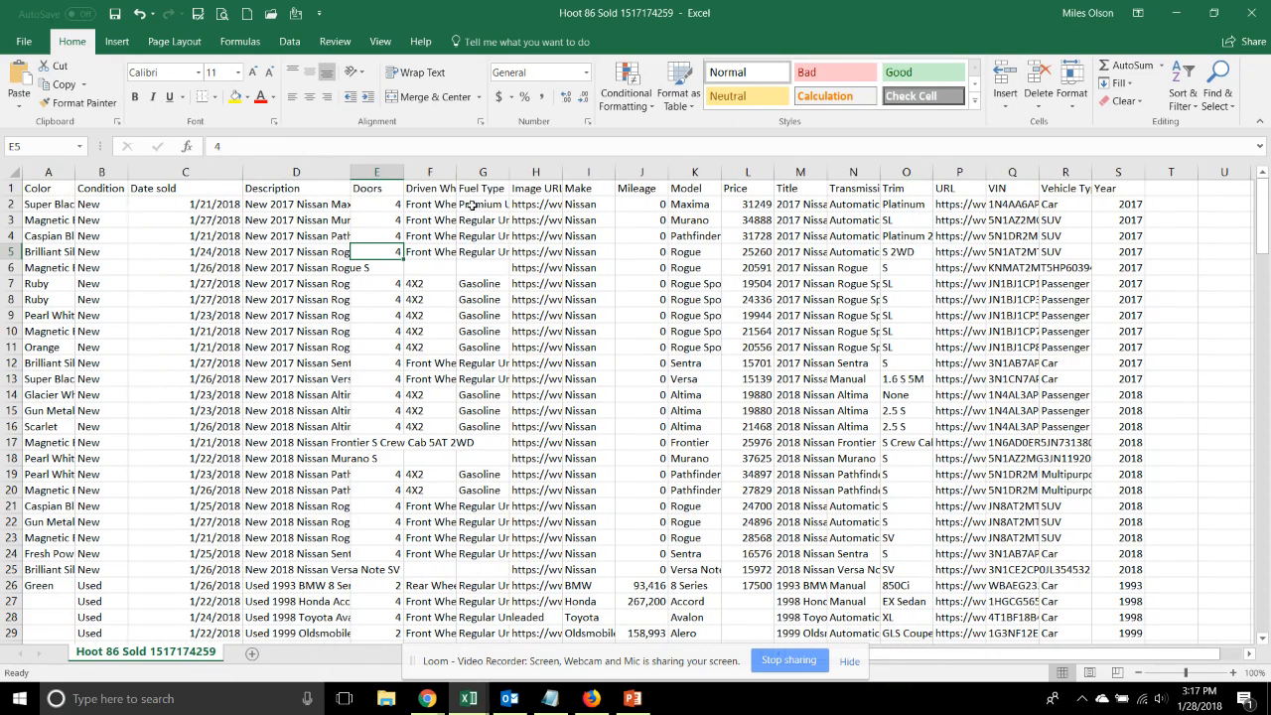
left_click(305, 206)
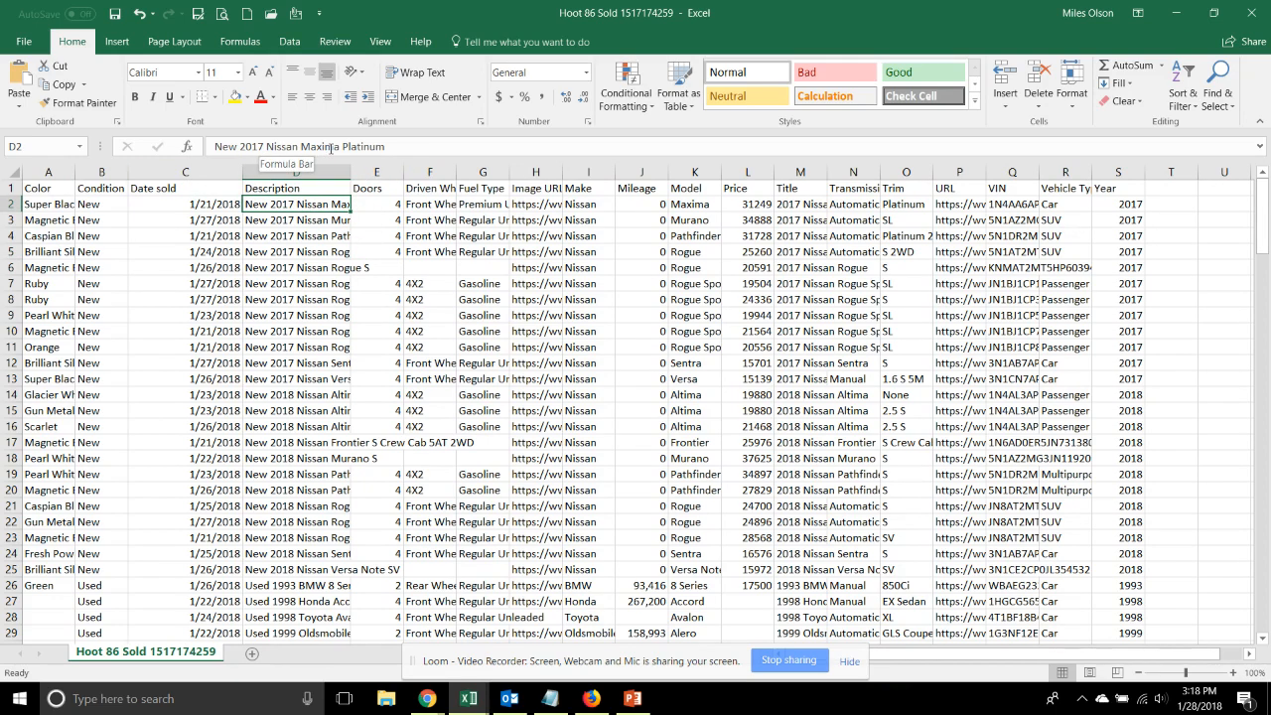
left_click(993, 205)
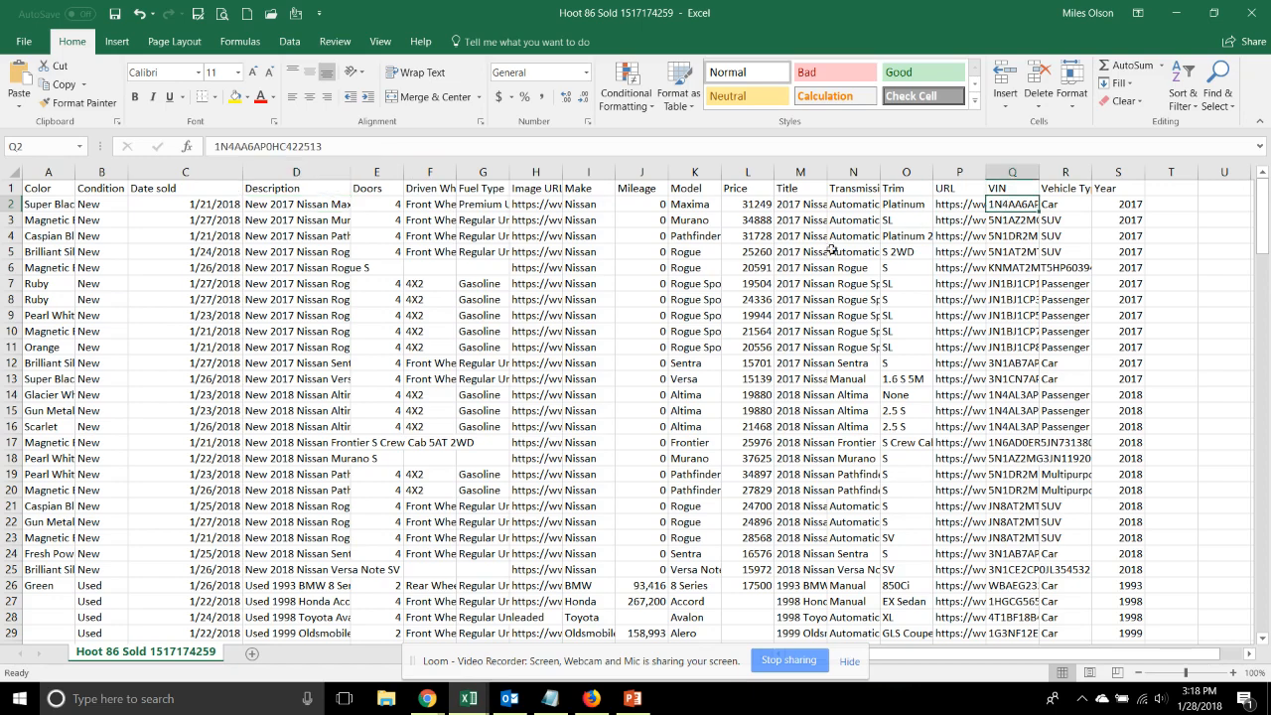
Step: Check the first vehicle's sold date, close the workbook without saving, and collapse the Demo Sold Report details
left_click(198, 204)
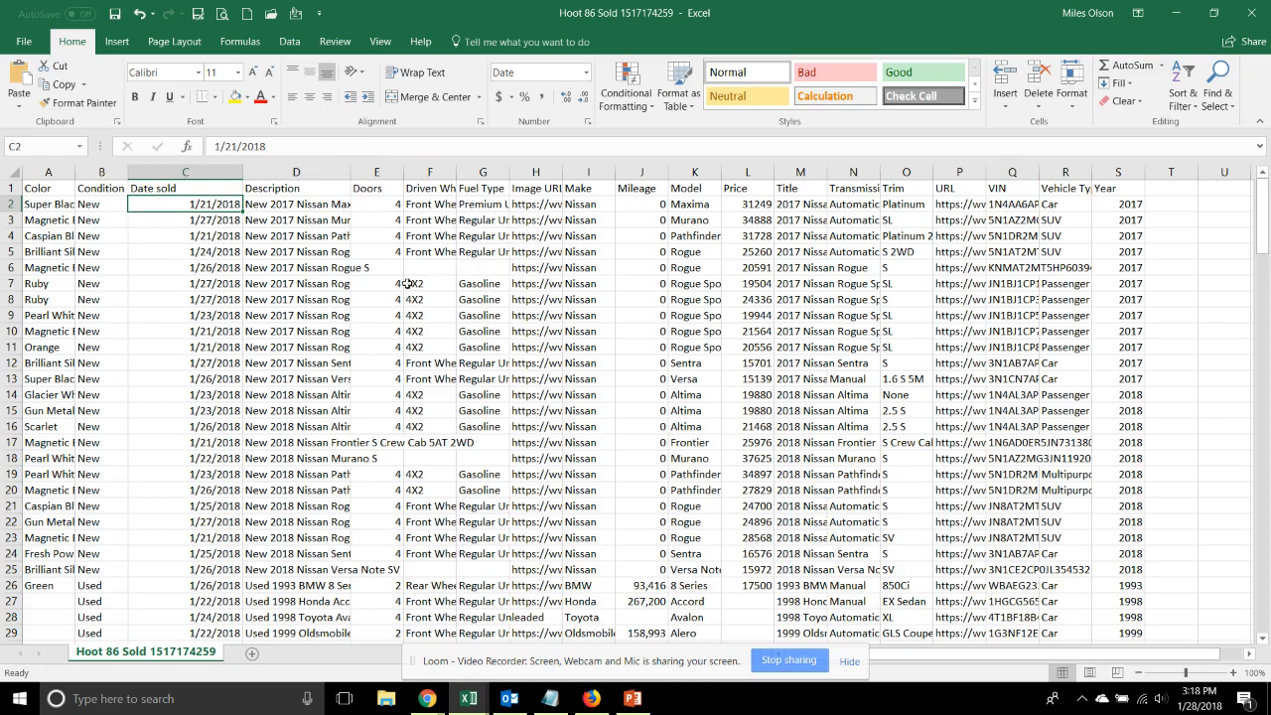
left_click(1251, 13)
left_click(629, 372)
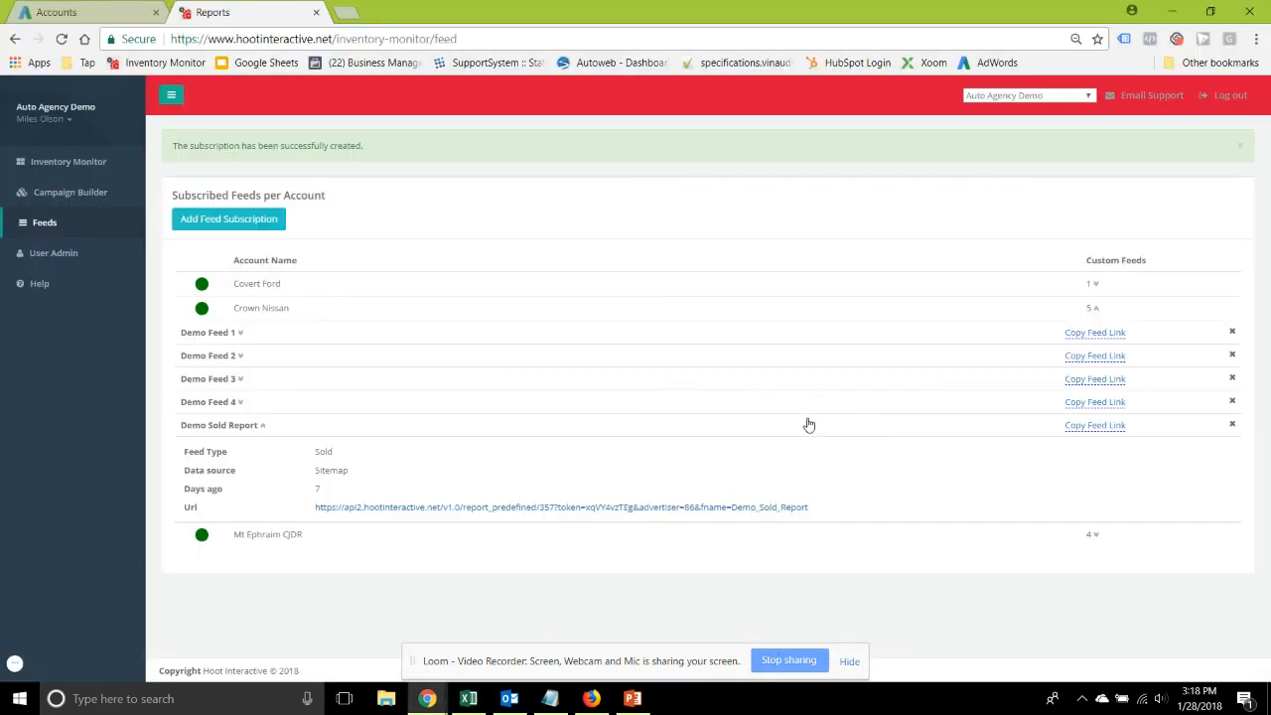
left_click(207, 427)
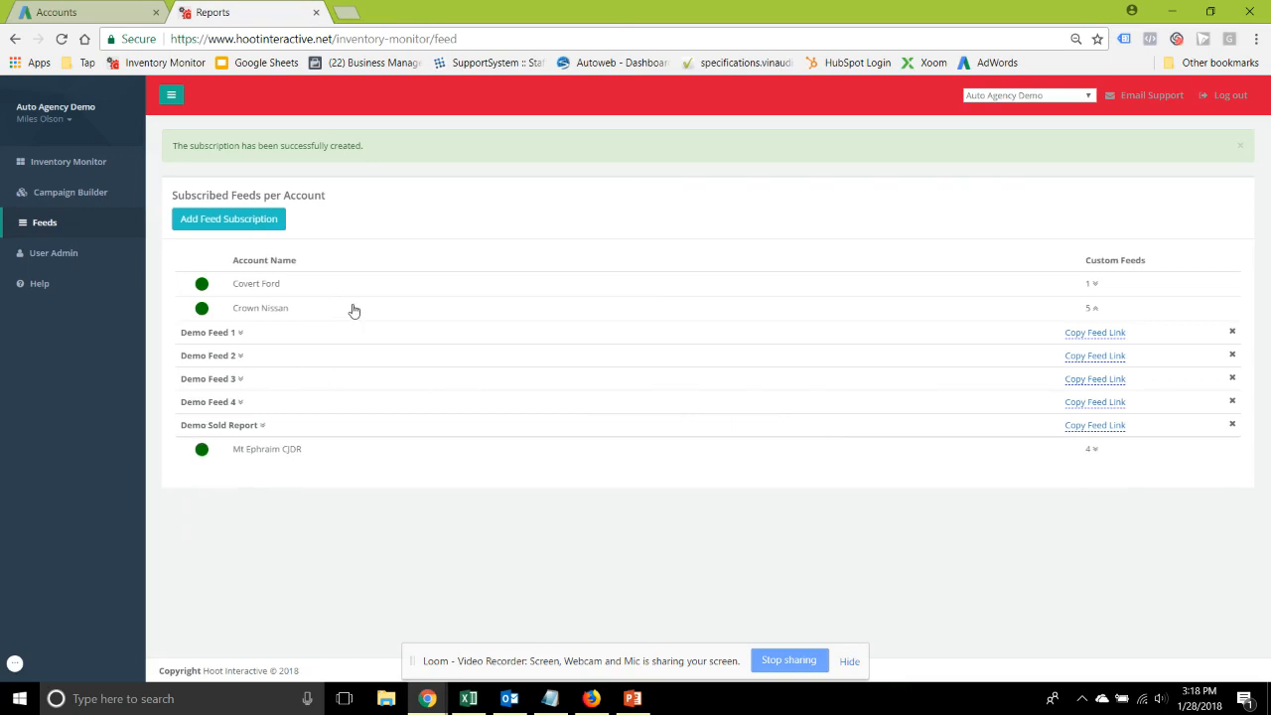
Step: Start a new feed subscription and examine the filter fields offered by the Default feed type
left_click(256, 226)
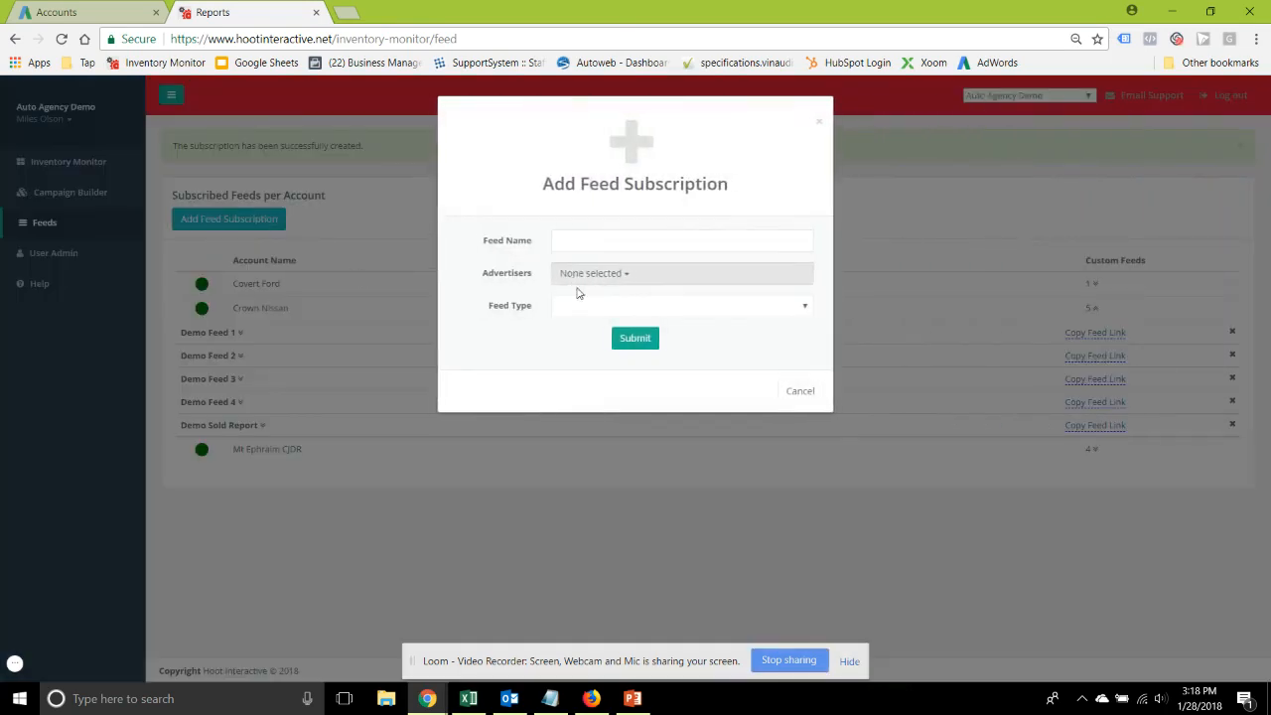
left_click(579, 306)
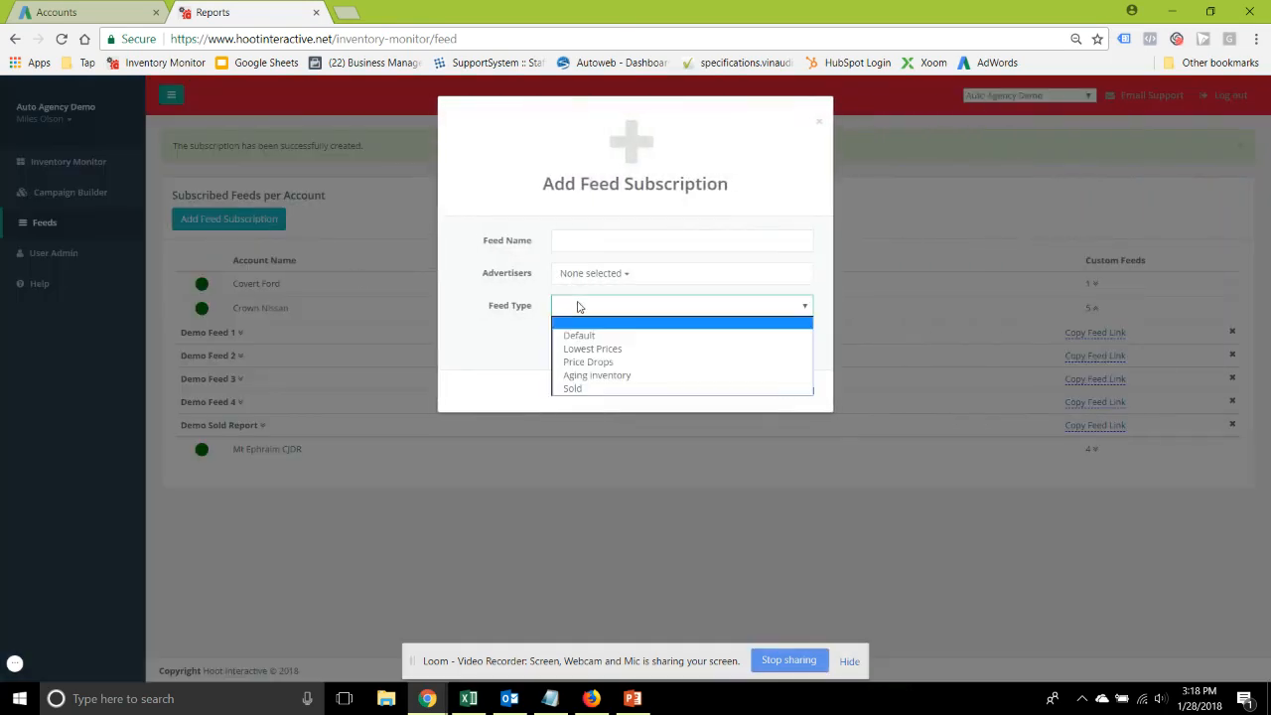
left_click(634, 341)
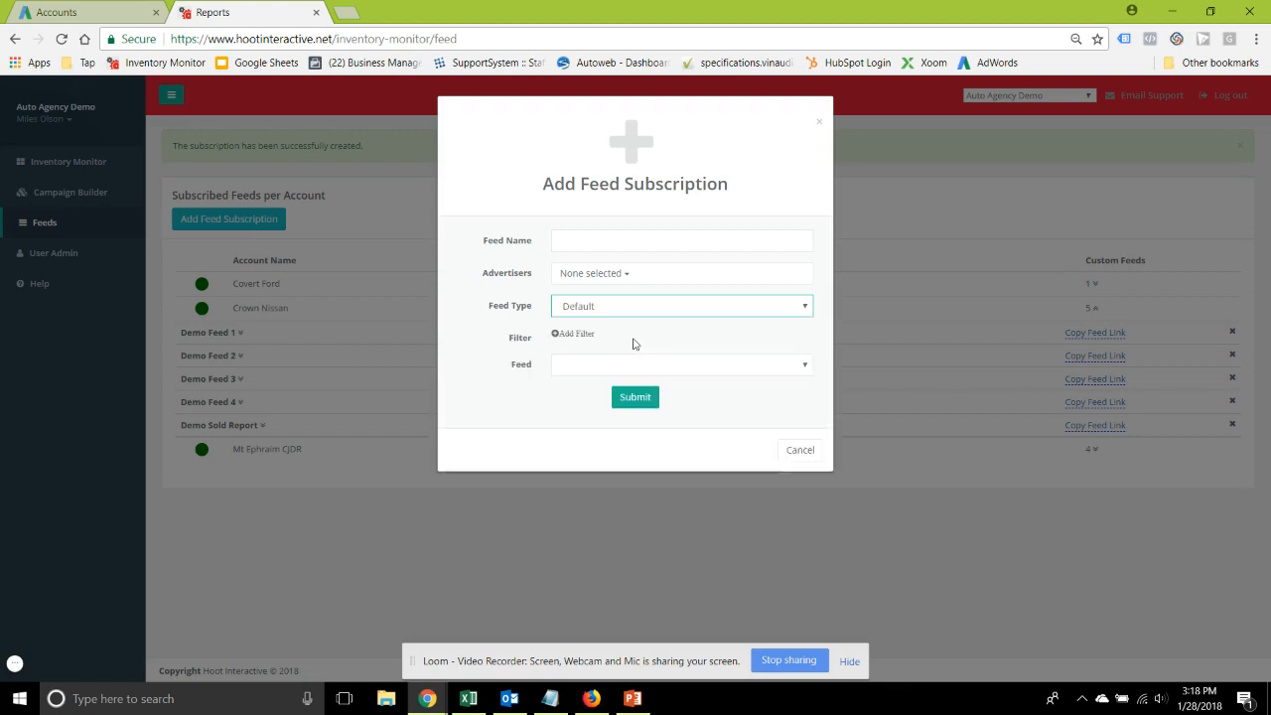
left_click(577, 334)
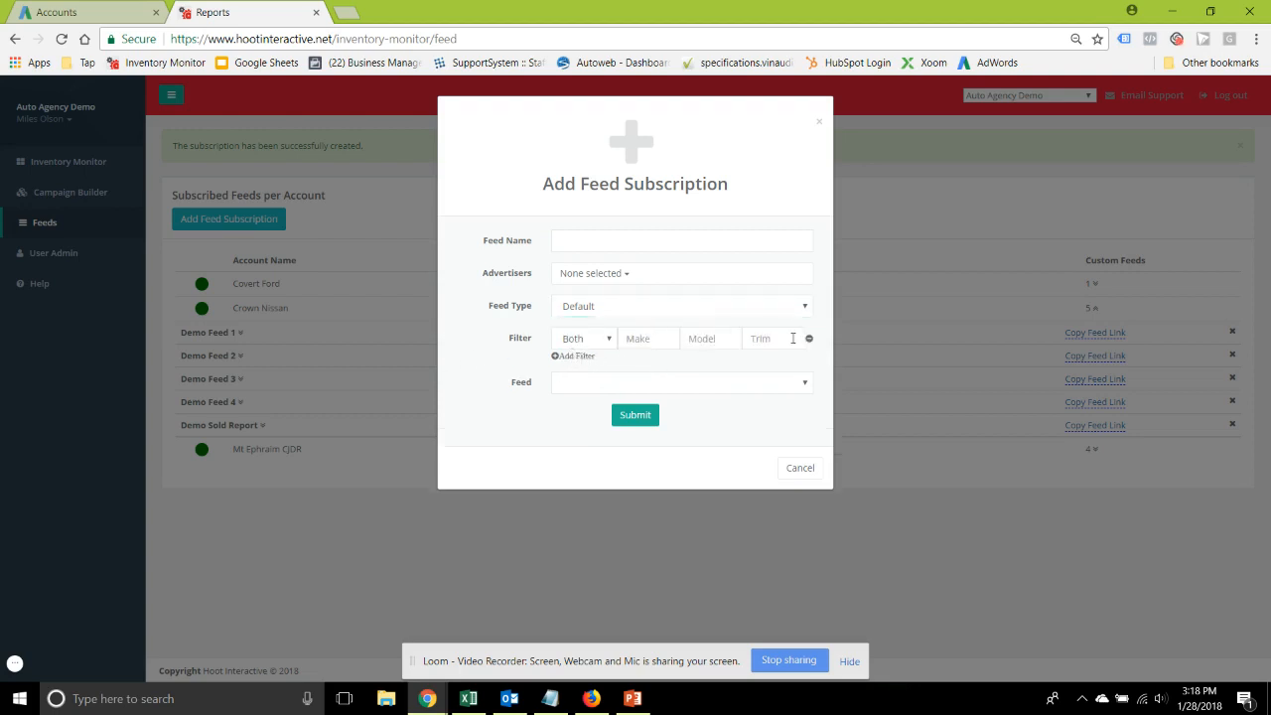
Step: Switch the feed type to Lowest Prices and add two more filter rows
left_click(630, 308)
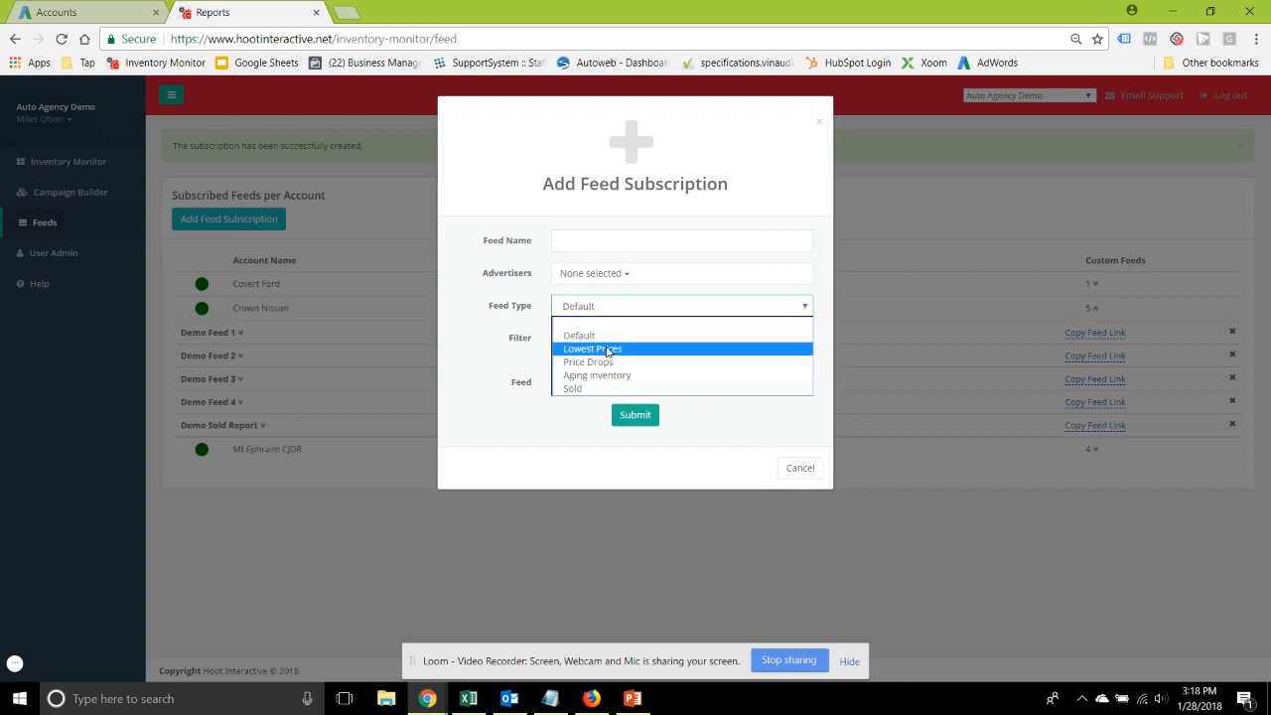
left_click(608, 352)
left_click(564, 341)
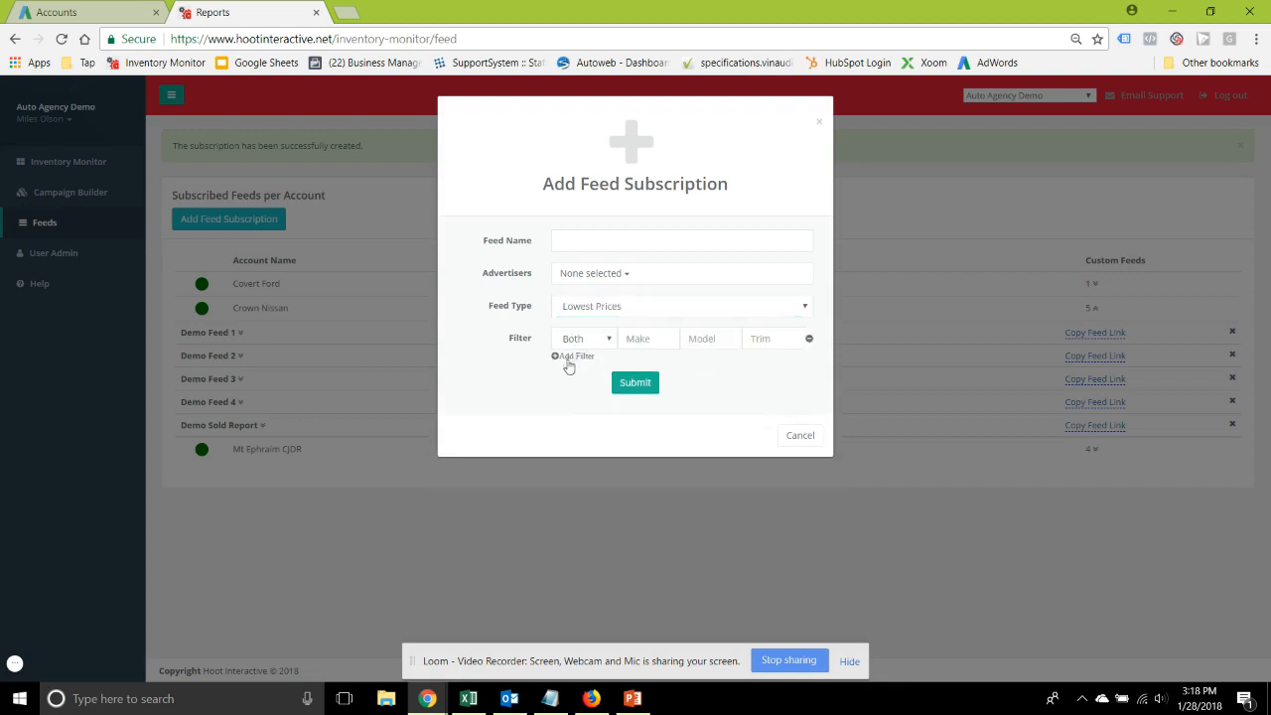
left_click(570, 357)
left_click(570, 378)
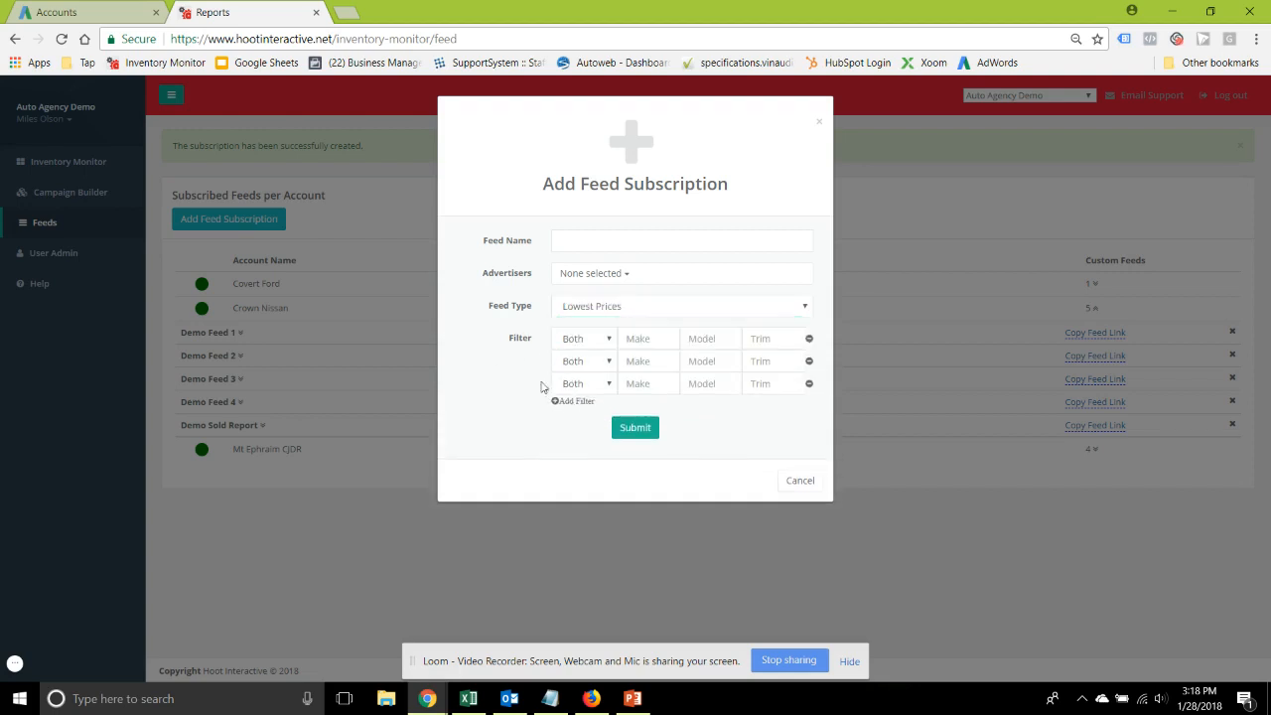
Step: Examine the vehicle criteria offered by the Price Drops and Aging inventory feed types
left_click(598, 316)
left_click(602, 372)
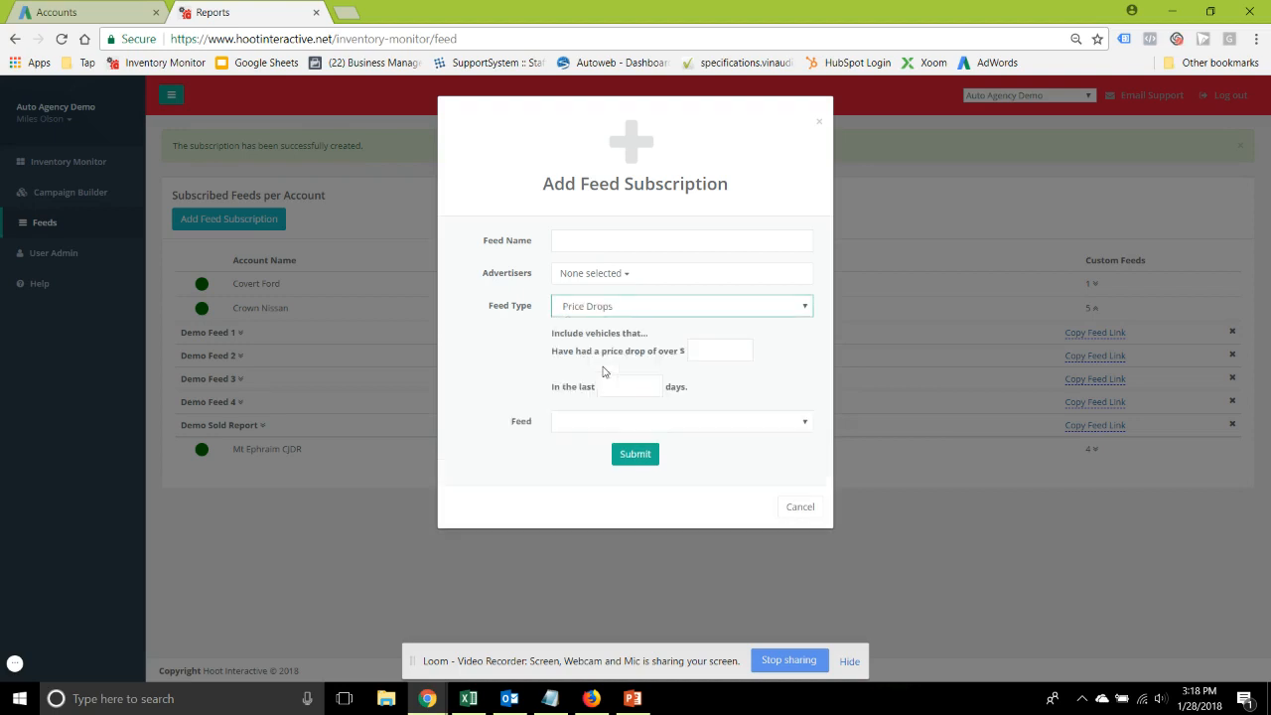
left_click(710, 352)
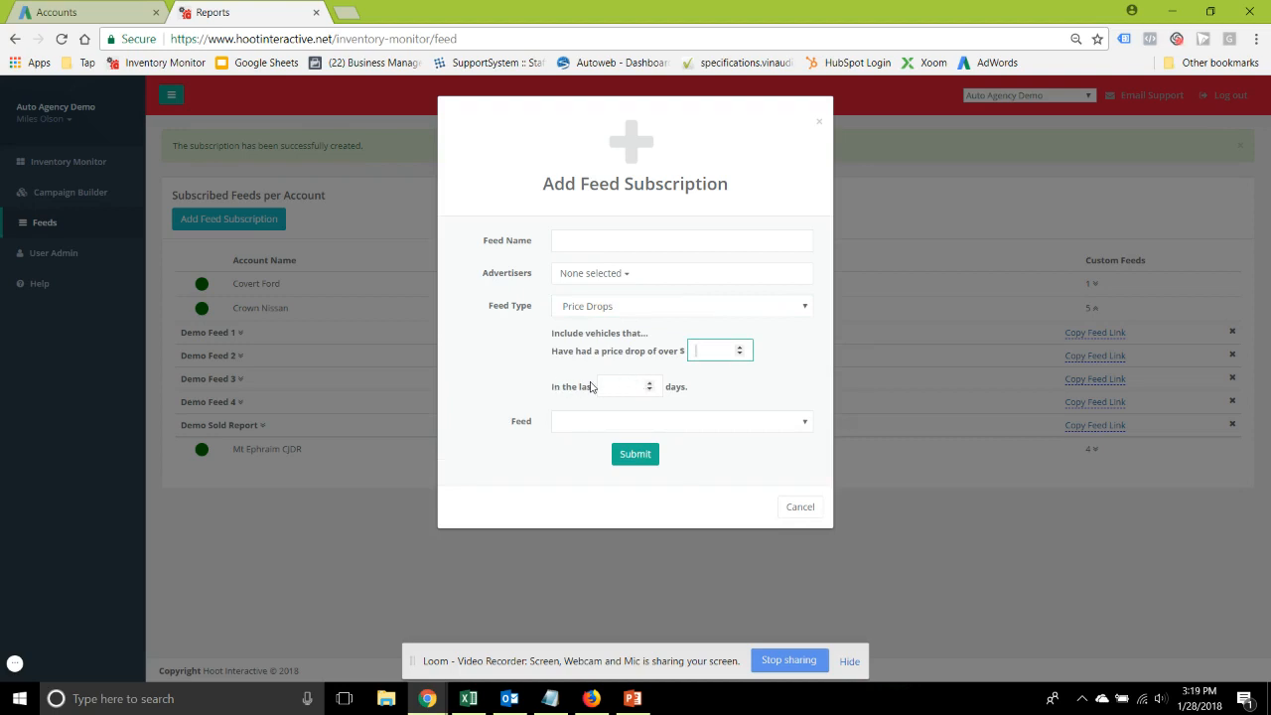
left_click(599, 311)
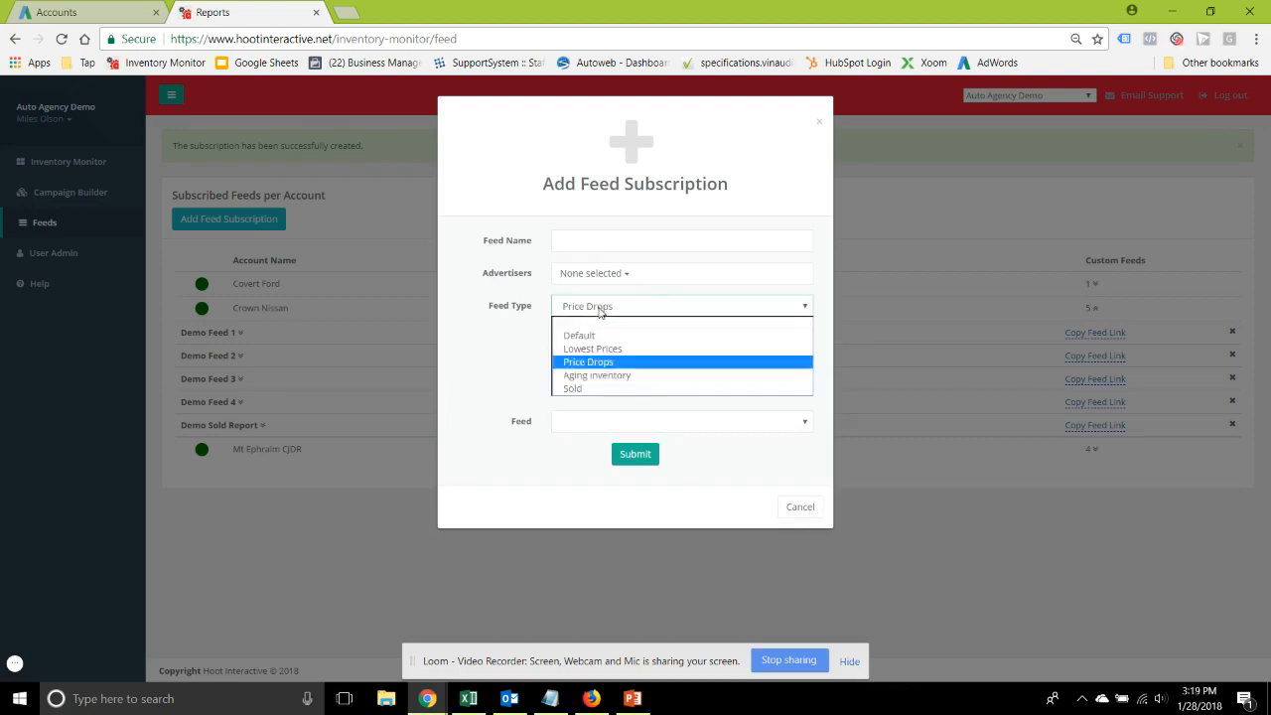
left_click(561, 375)
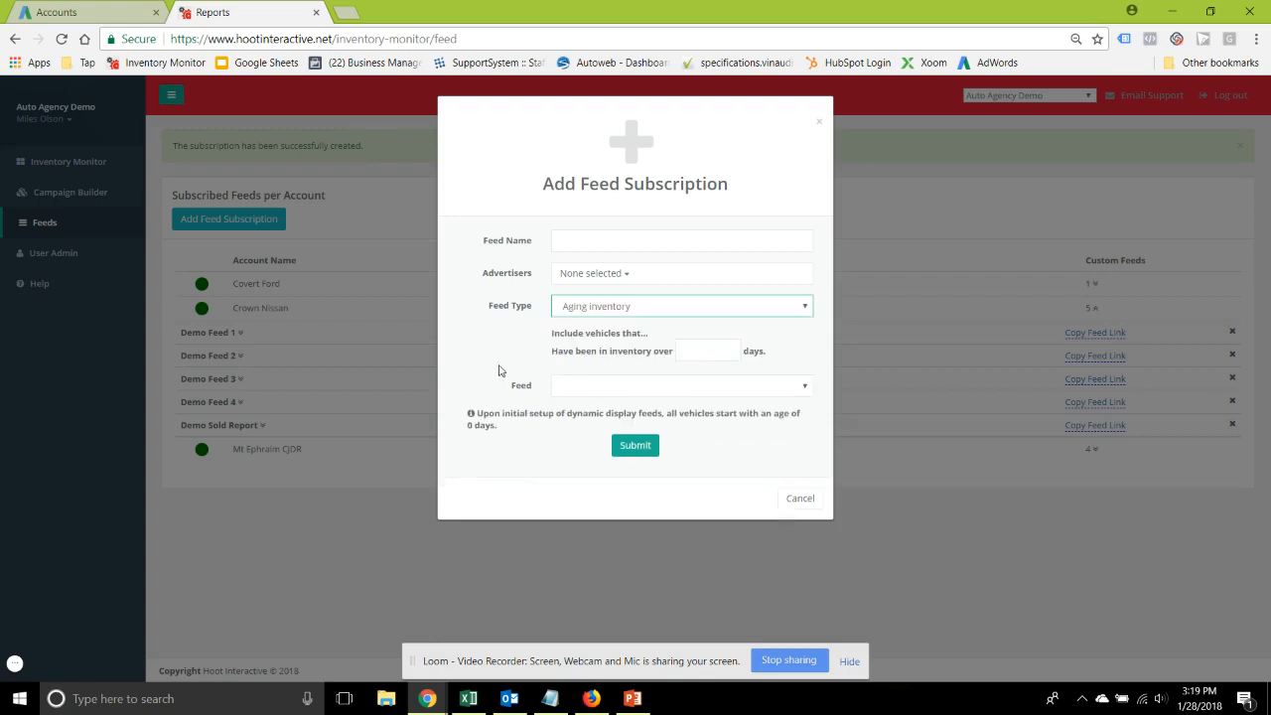
left_click(702, 356)
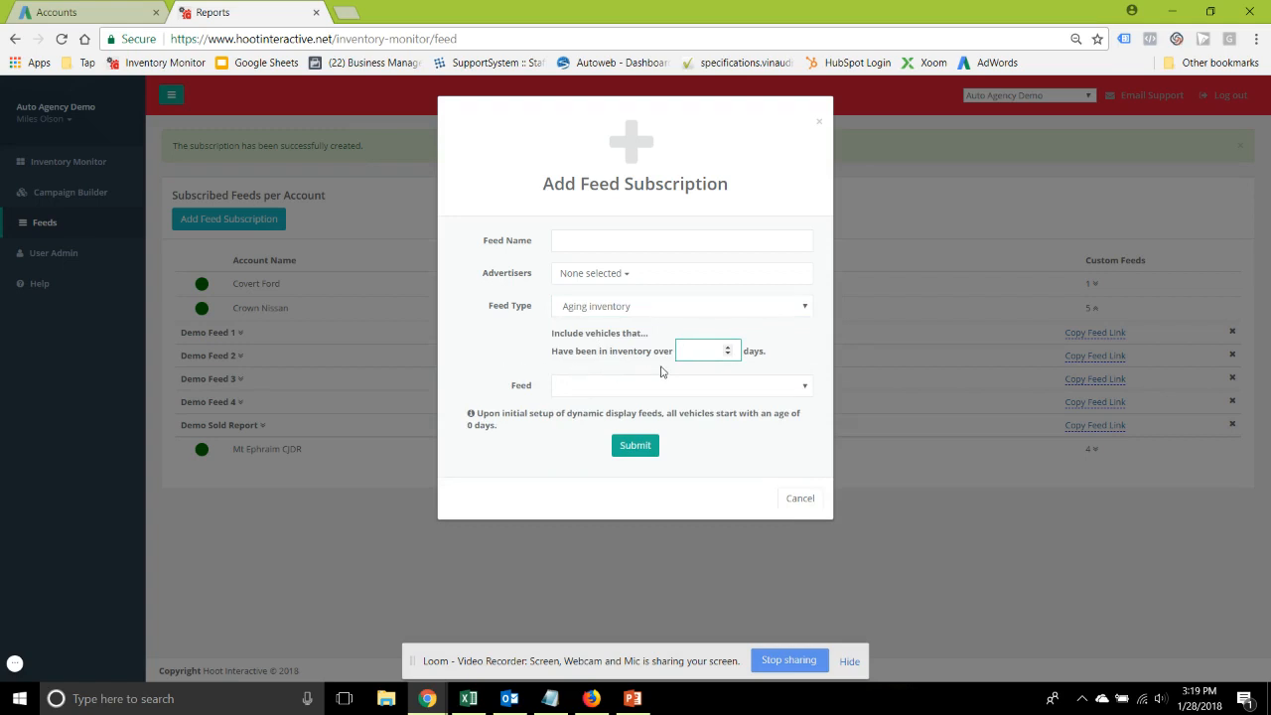
Step: Examine the criteria of the Sold feed type and cancel the new subscription
left_click(610, 307)
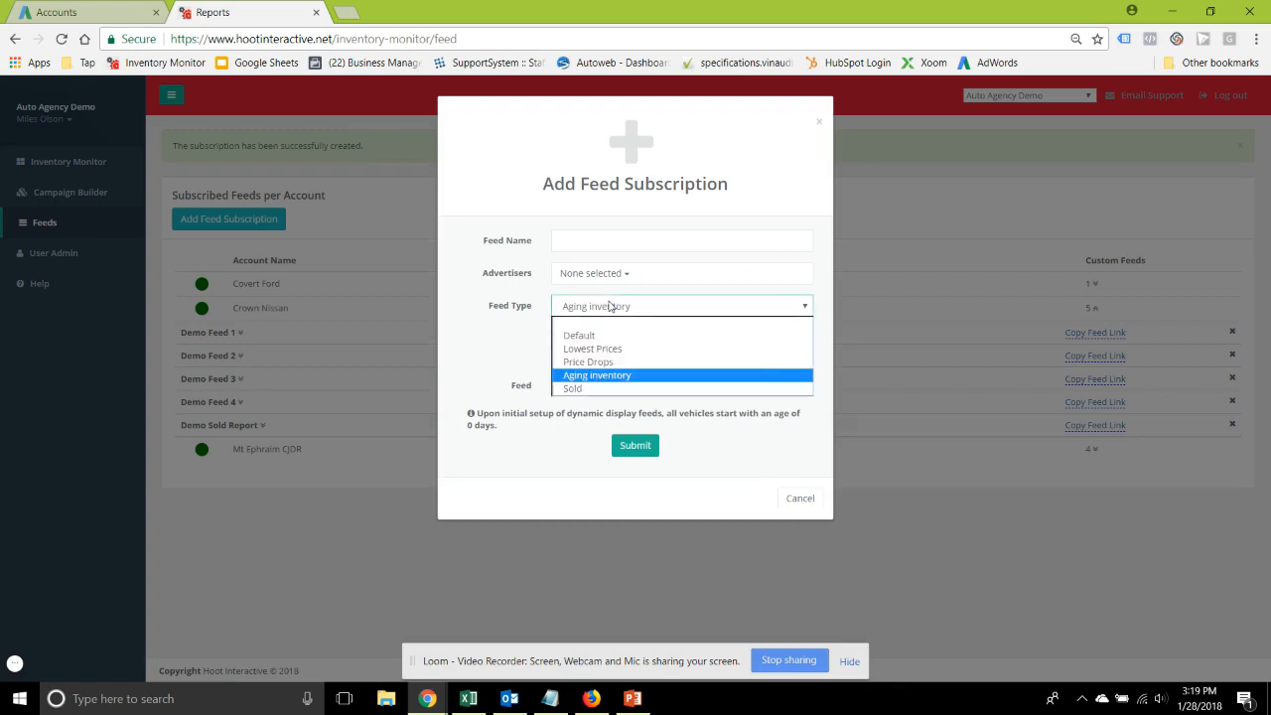
left_click(596, 388)
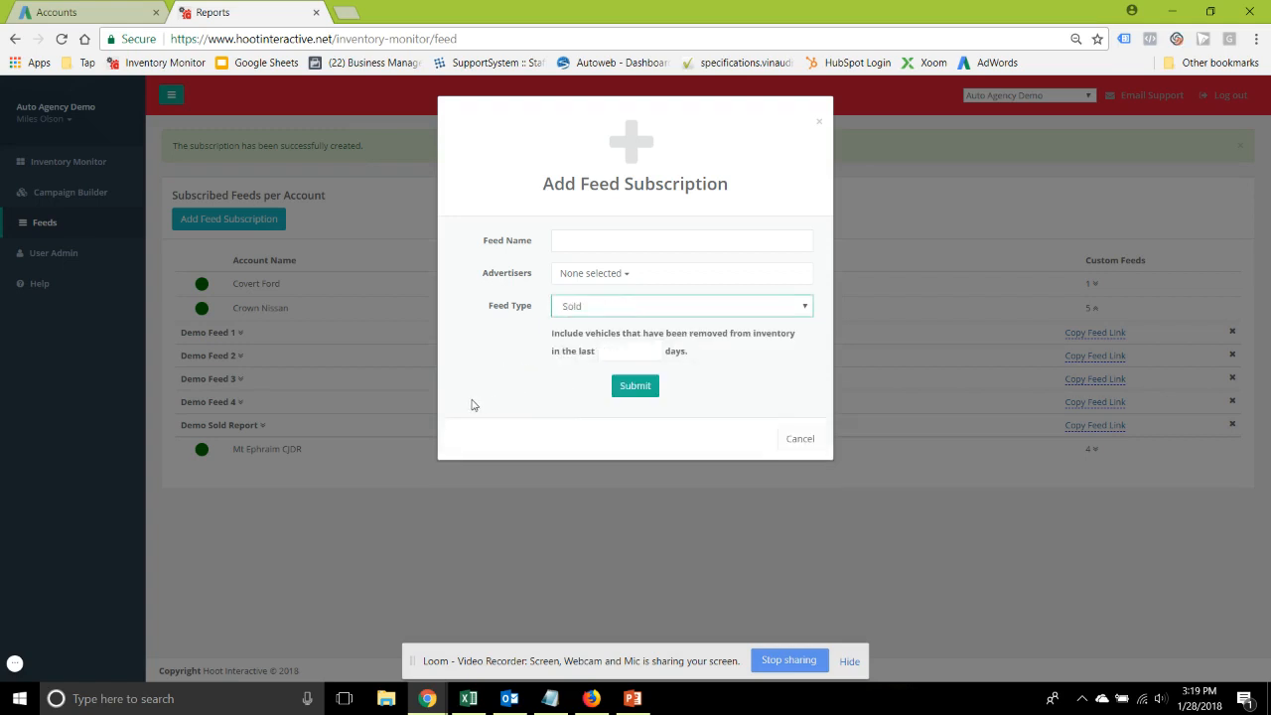
left_click(793, 440)
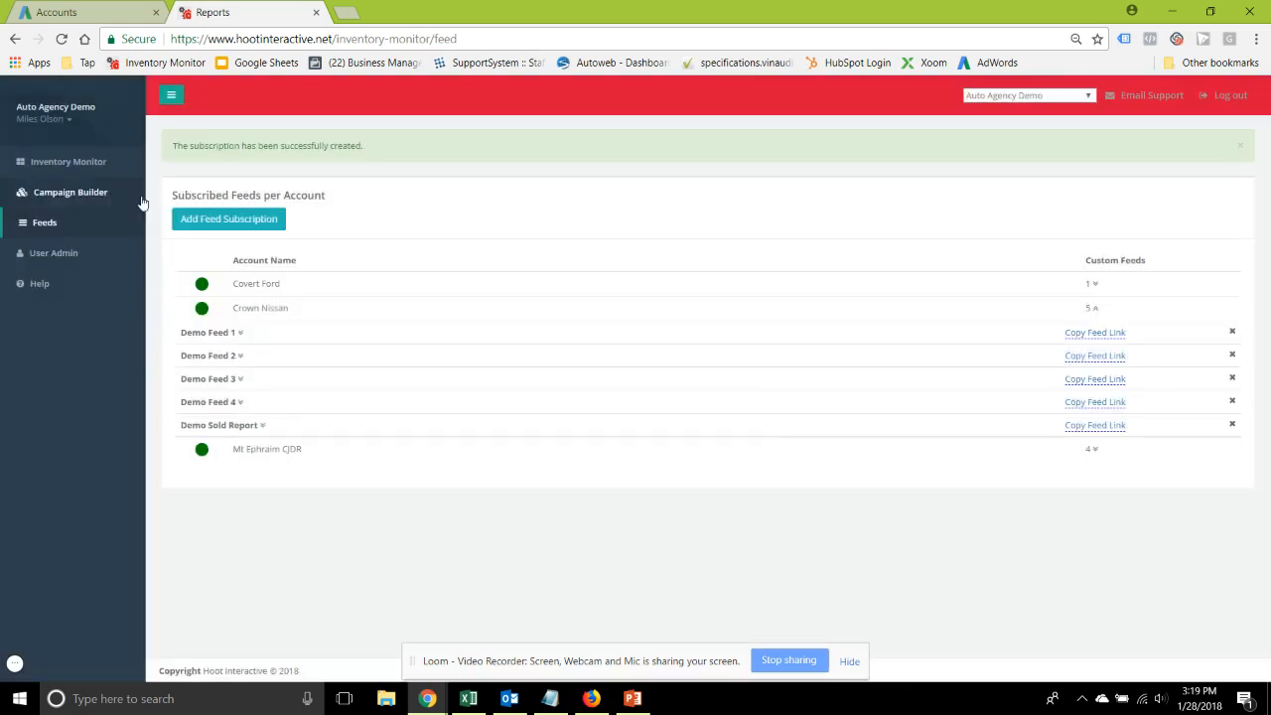
Step: Open Crown Nissan's inventory feeds from the Inventory Monitor and examine its ad customizer and dynamic remarketing feeds
left_click(73, 162)
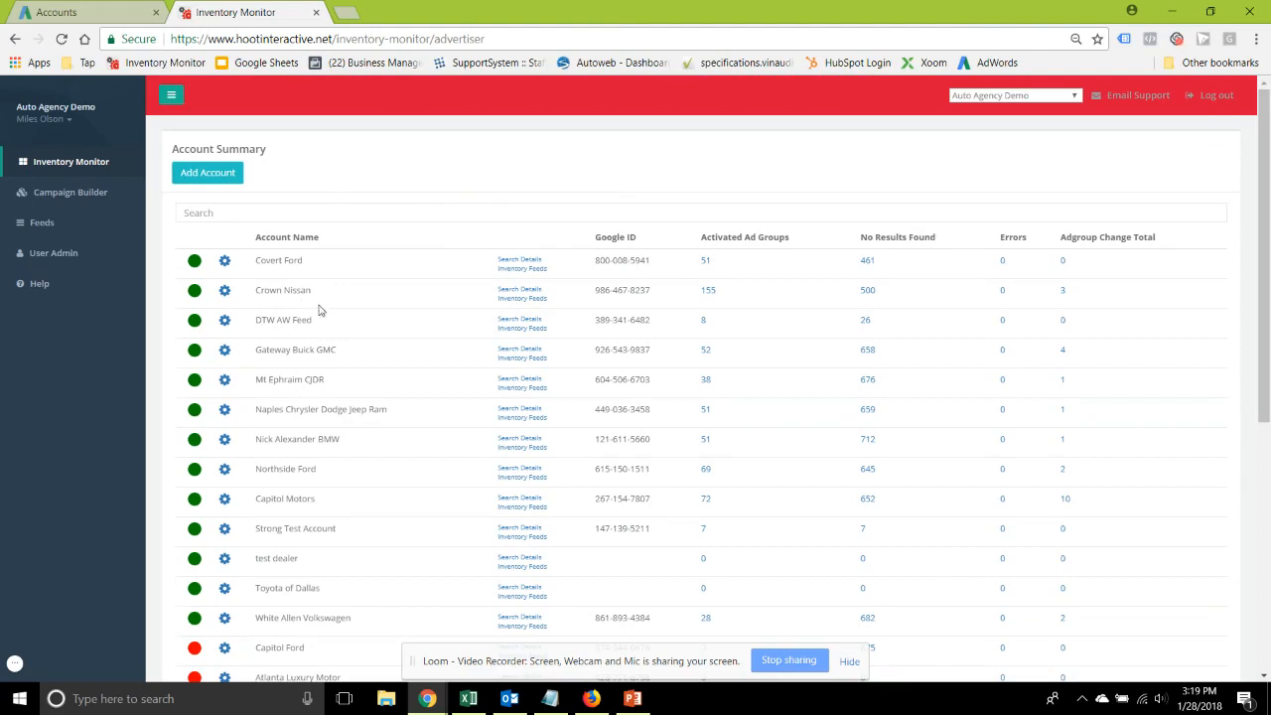
left_click(508, 298)
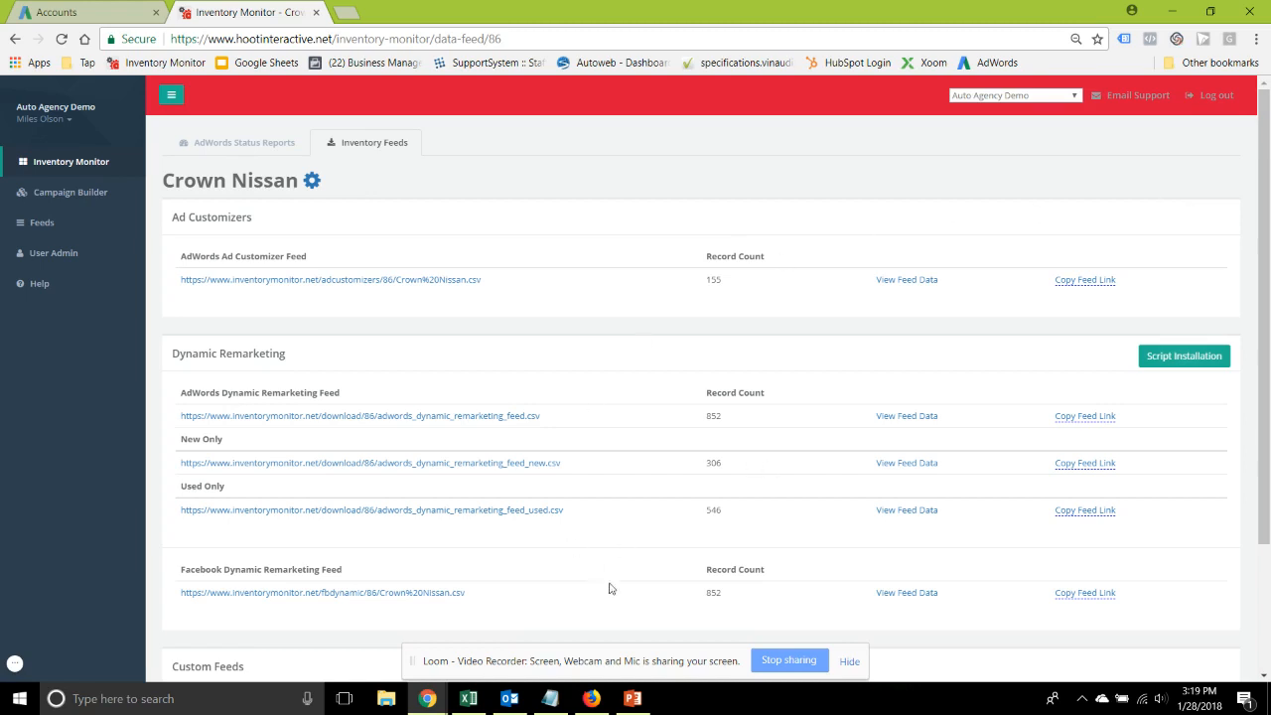
scroll(596, 600, "down", 1)
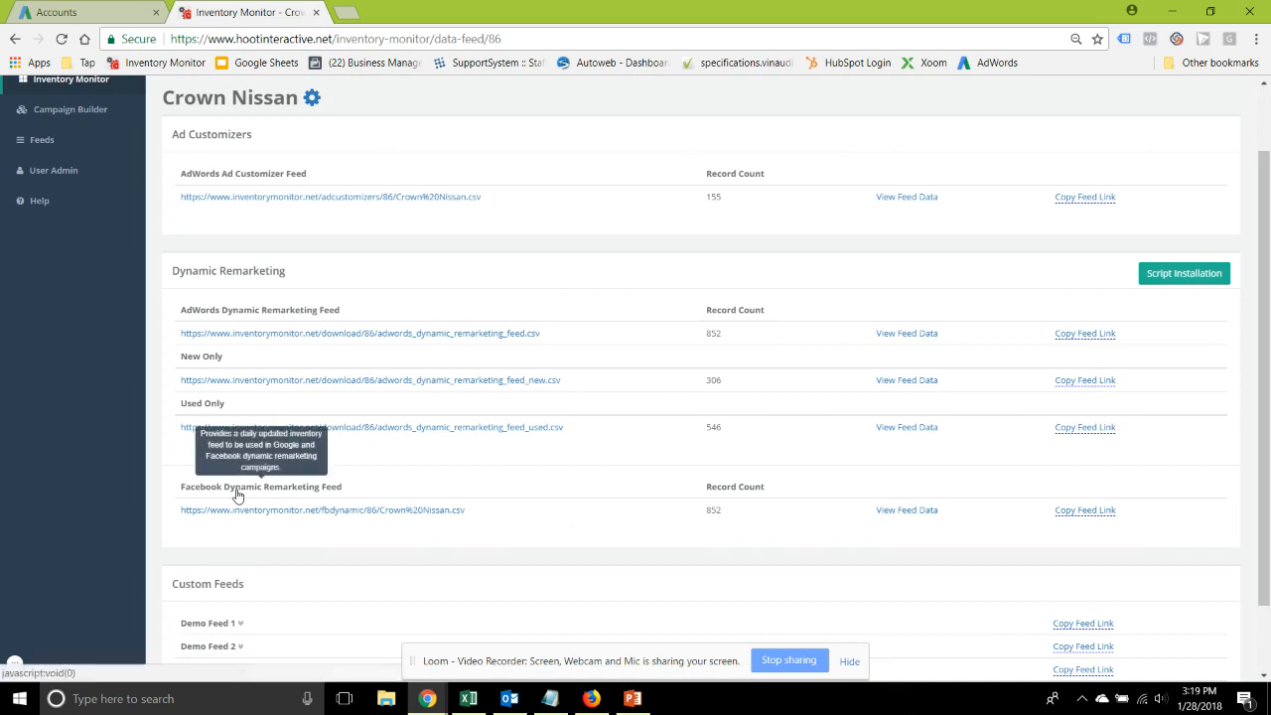
mouse_move(238, 314)
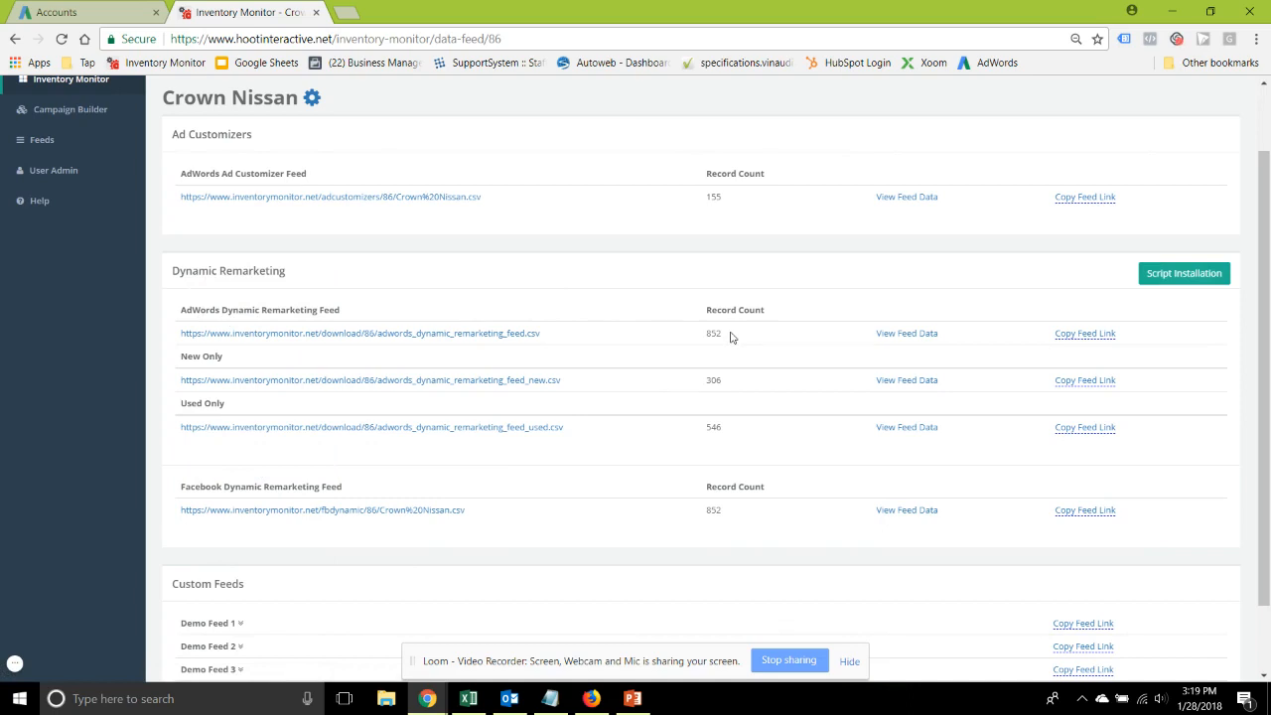
scroll(734, 336, "down", 1)
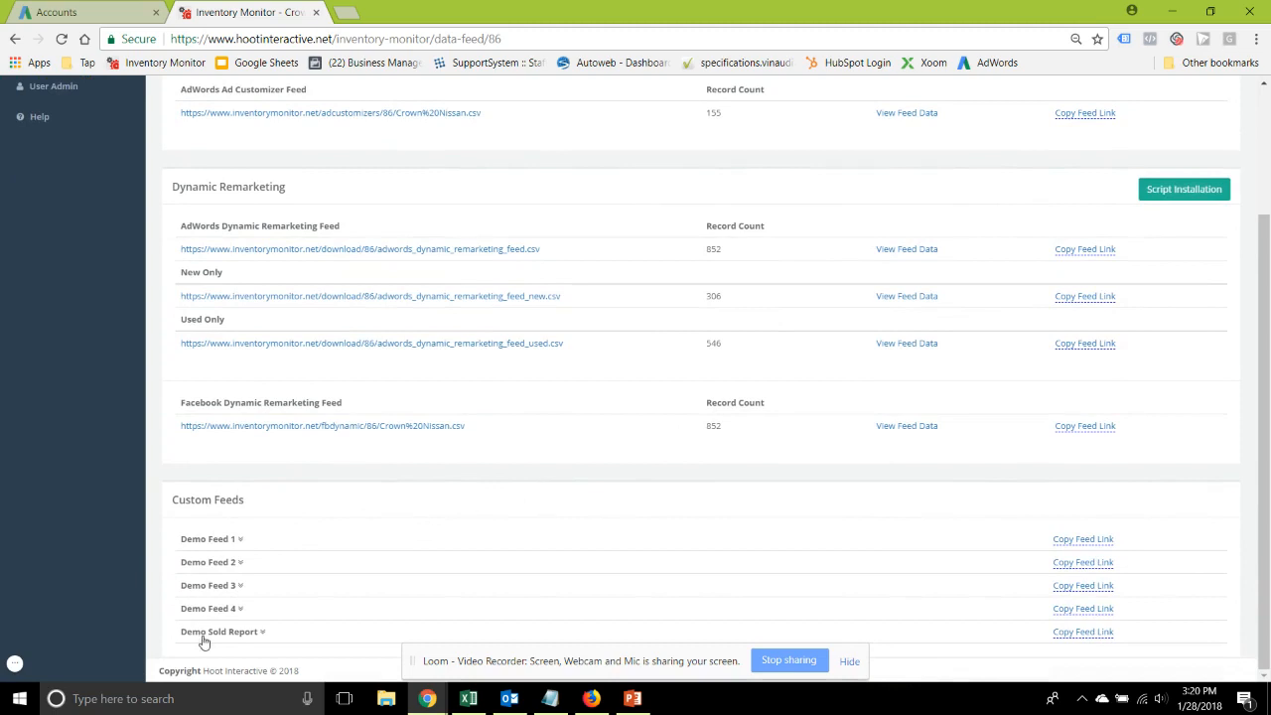
Step: Expand Demo Feed 3 among Crown Nissan's custom feeds, examine its settings and collapse it again
left_click(219, 583)
scroll(476, 576, "down", 2)
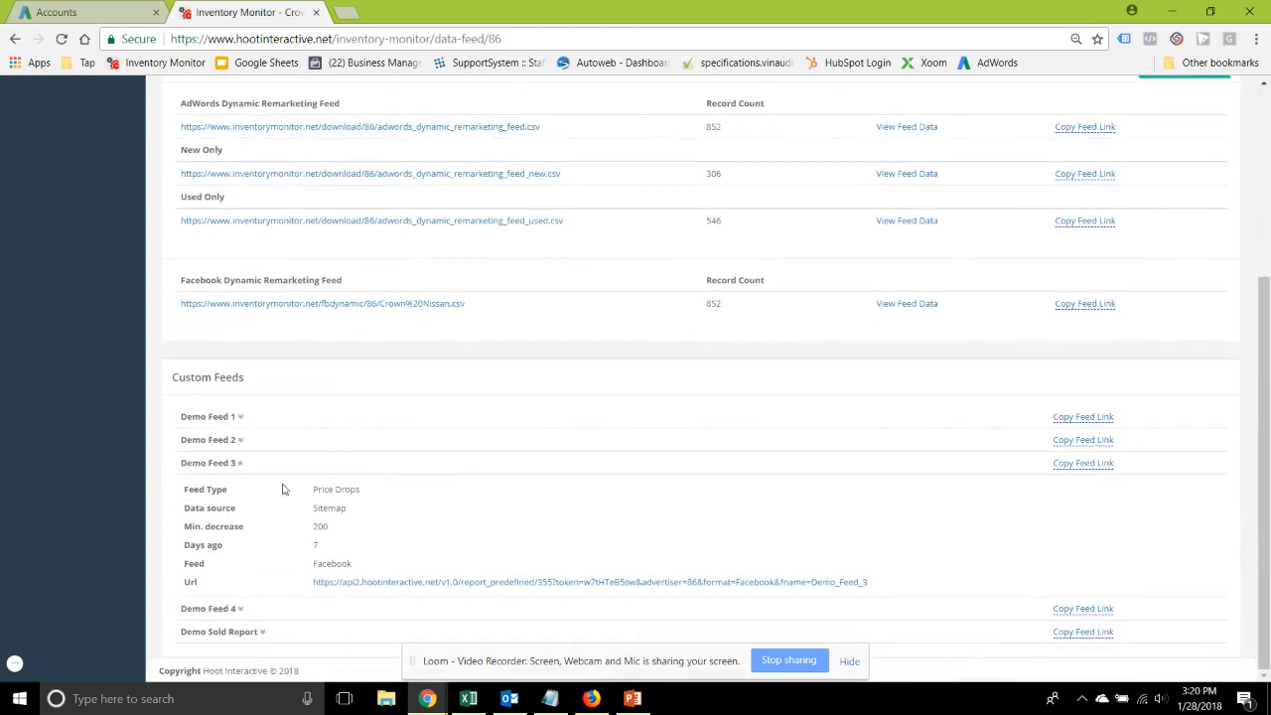
left_click(218, 463)
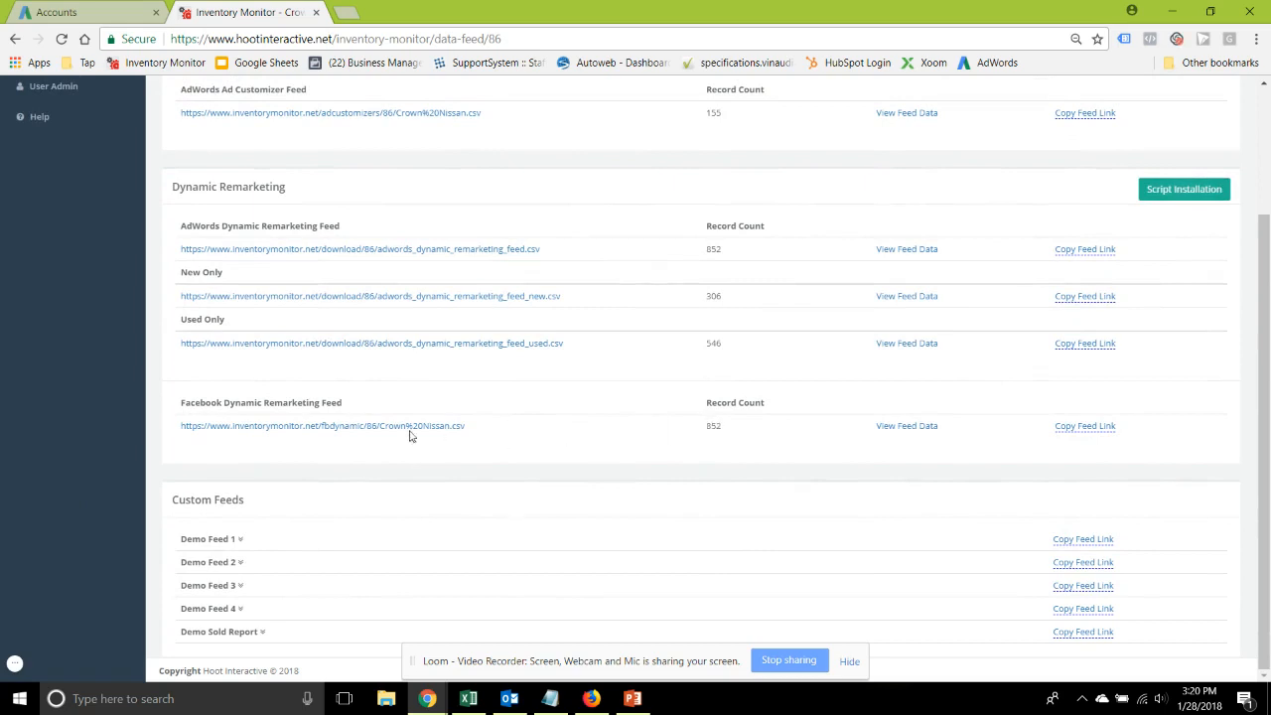
scroll(112, 429, "up", 2)
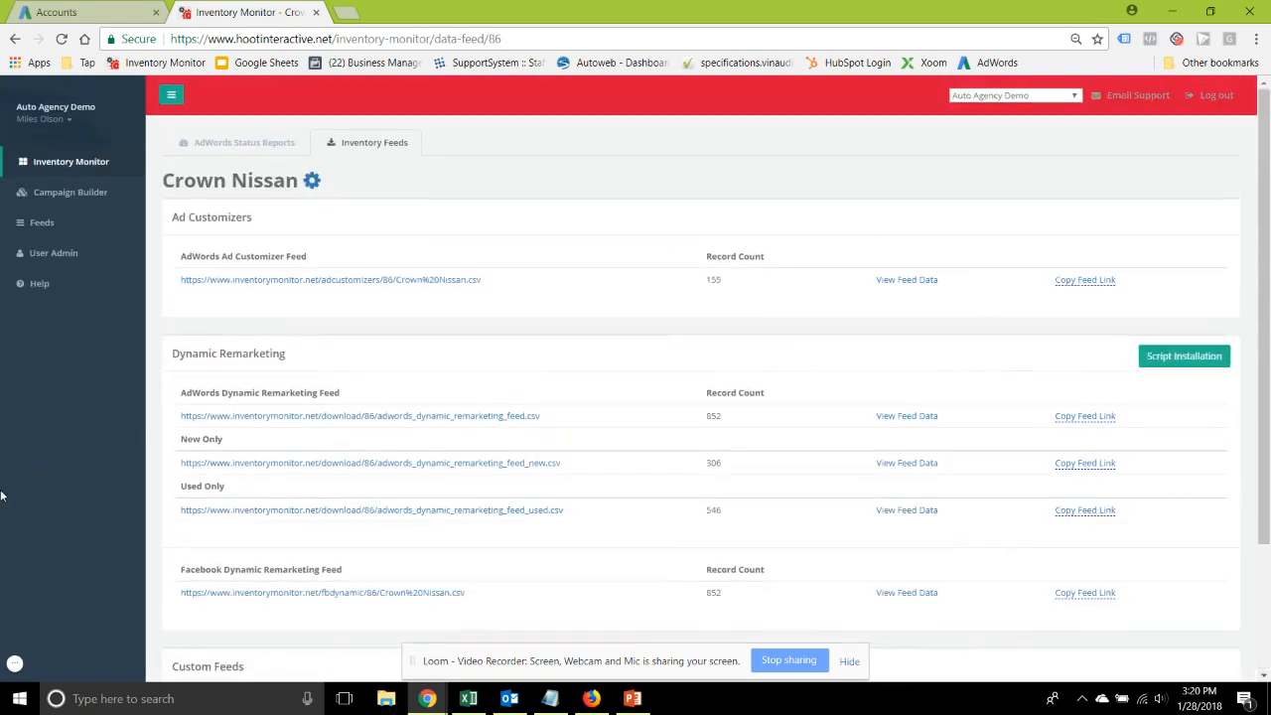